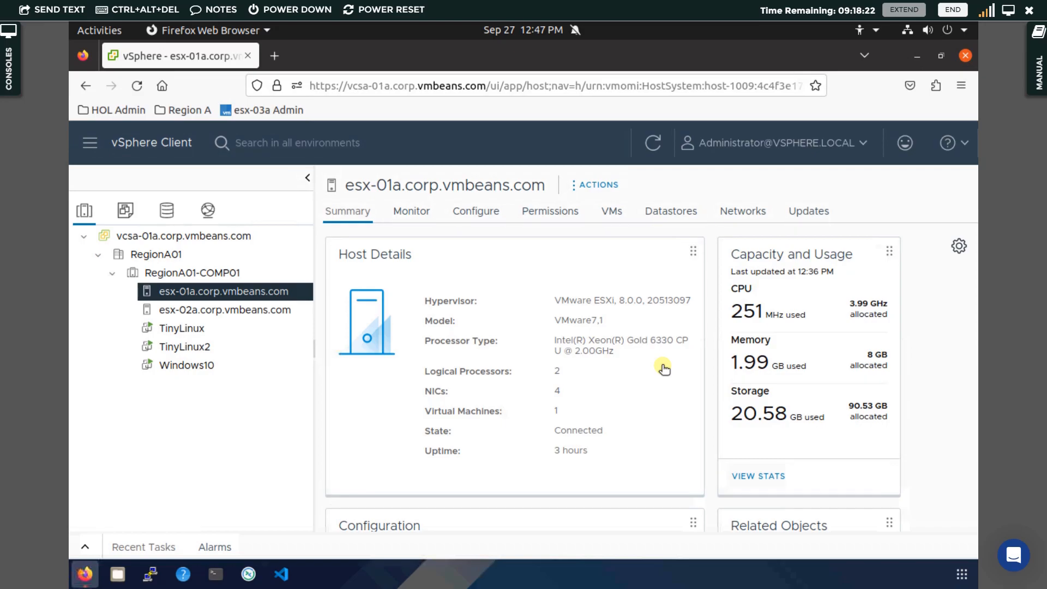
Duplicate the vSphere Client browser tab twice, so three vSphere tabs are open.
right_click(192, 61)
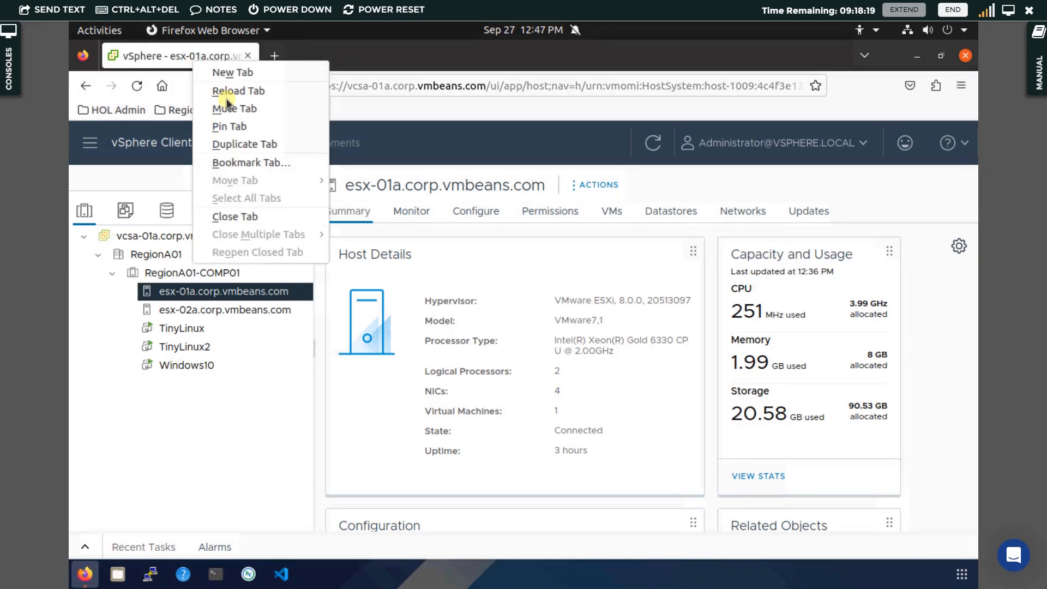
left_click(237, 141)
right_click(318, 57)
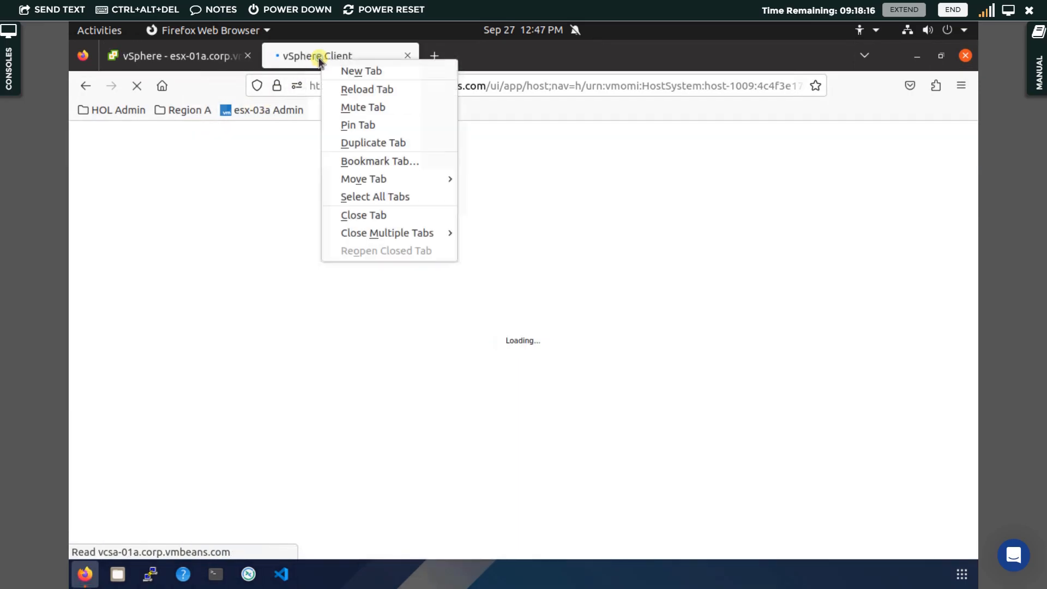
left_click(356, 144)
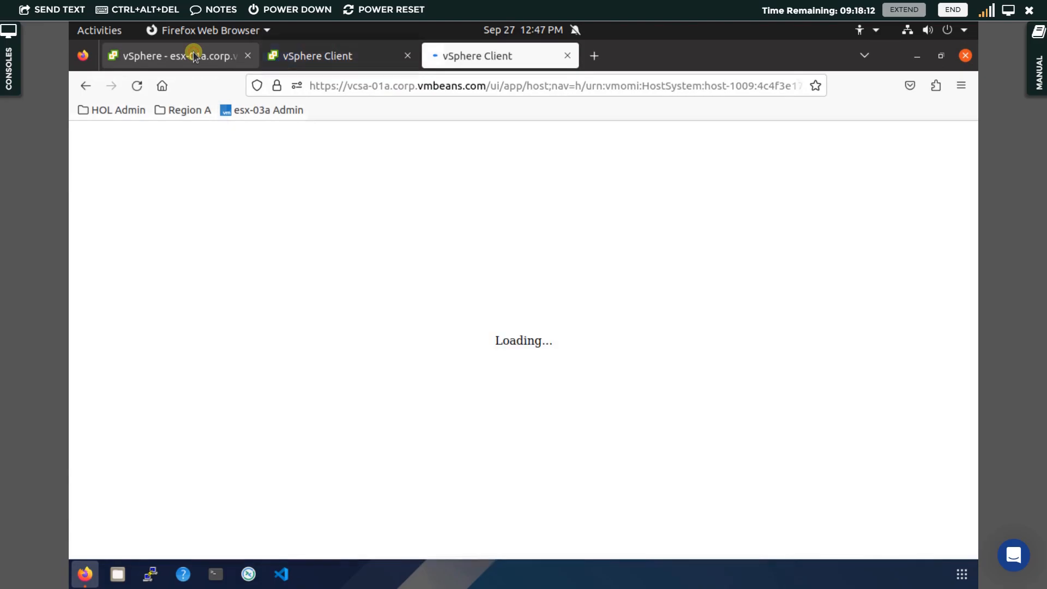
In the second vSphere tab, open Host Profiles from the Shortcuts page.
left_click(193, 55)
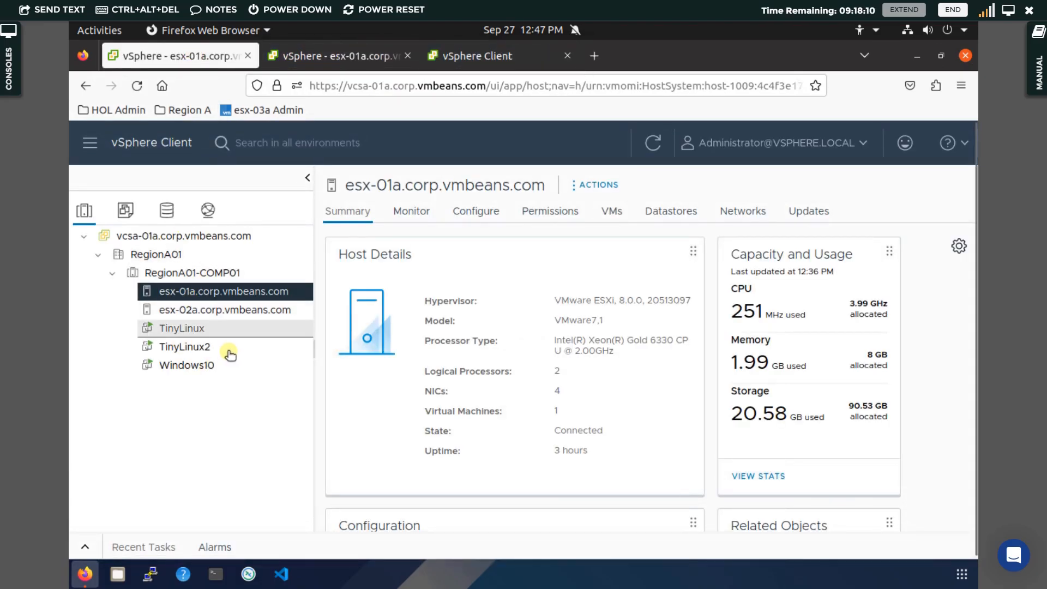
left_click(308, 63)
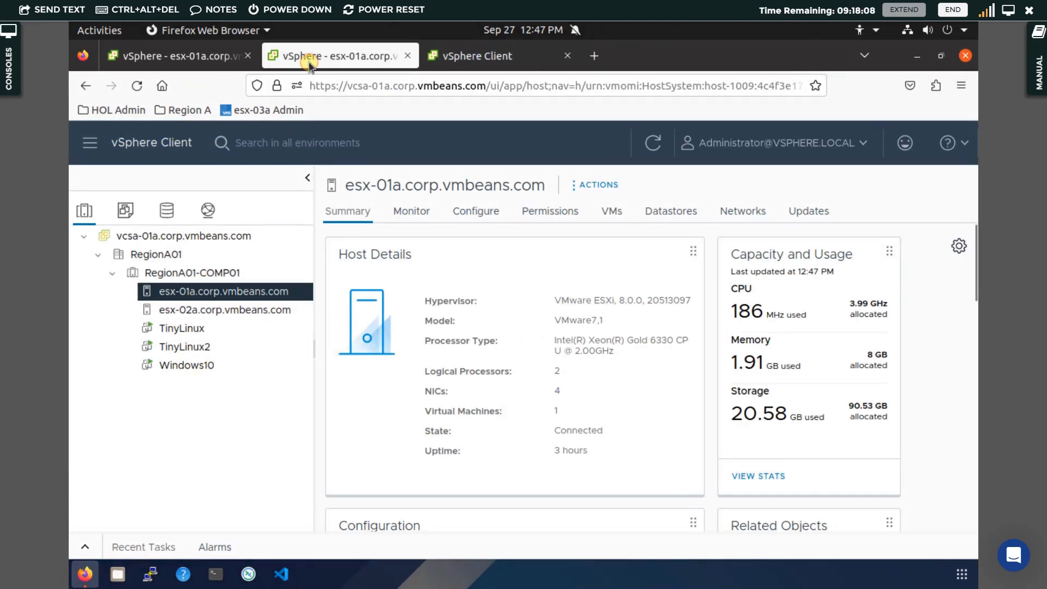
left_click(131, 146)
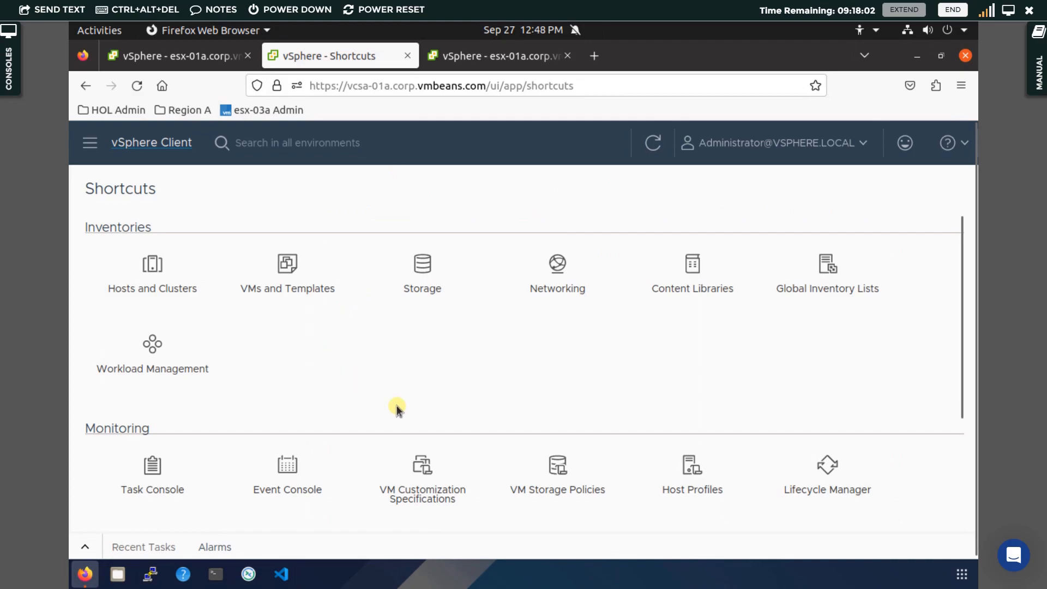
left_click(692, 470)
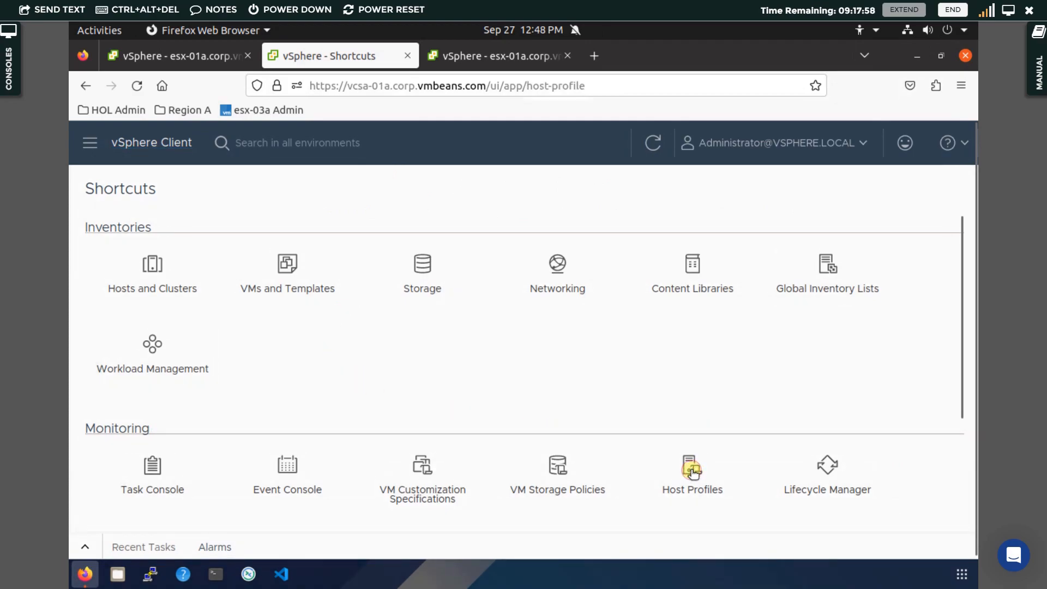
In the third vSphere tab, open the Task Console from the Shortcuts page.
left_click(515, 59)
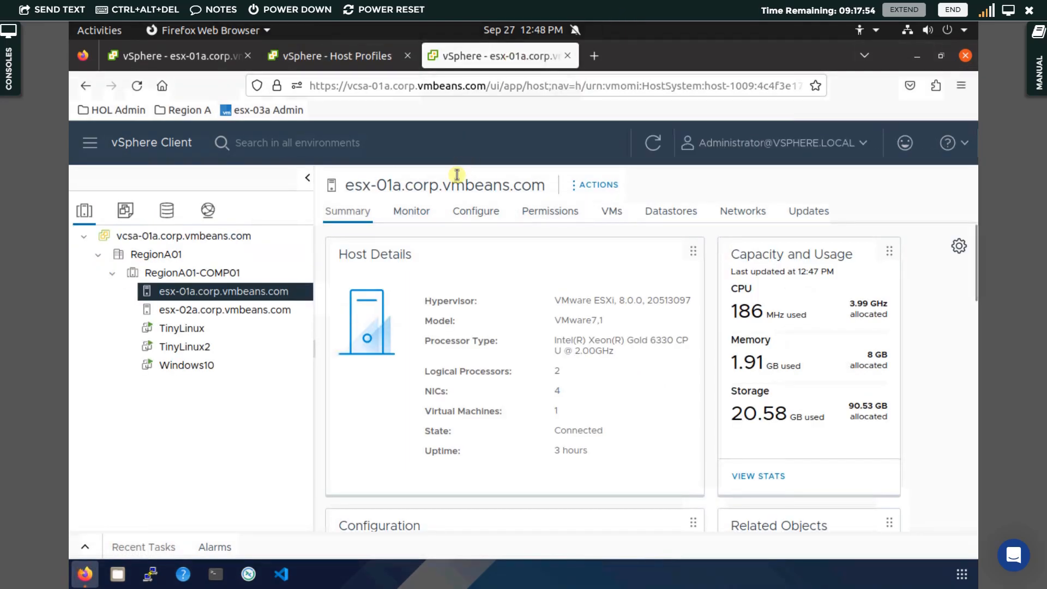
left_click(142, 145)
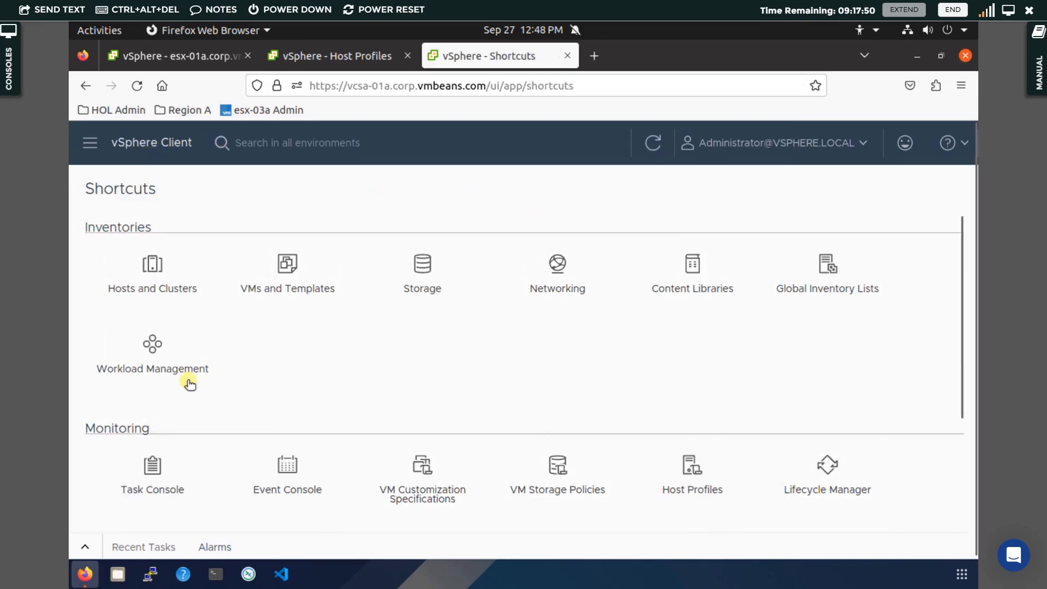
left_click(157, 466)
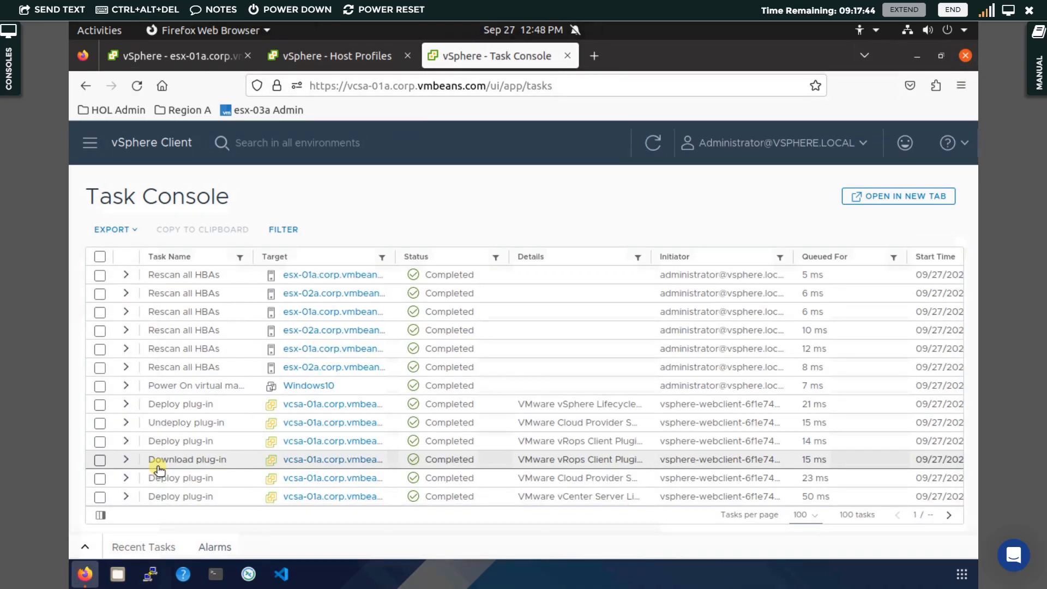
In the first tab, open Time Configuration in esx-01a.corp.vmbeans.com's Configure settings.
left_click(185, 56)
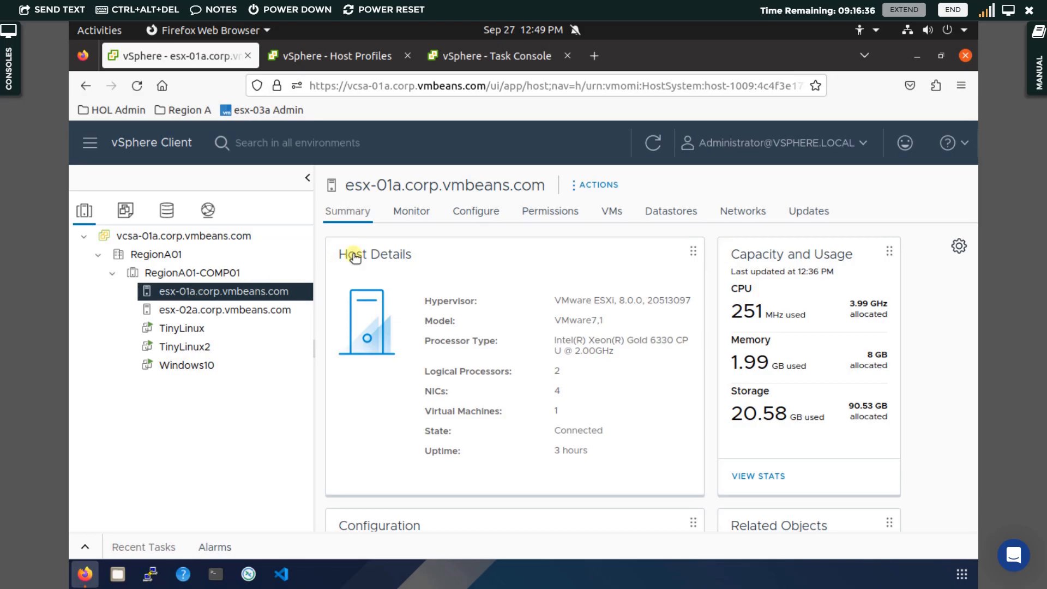
left_click(470, 217)
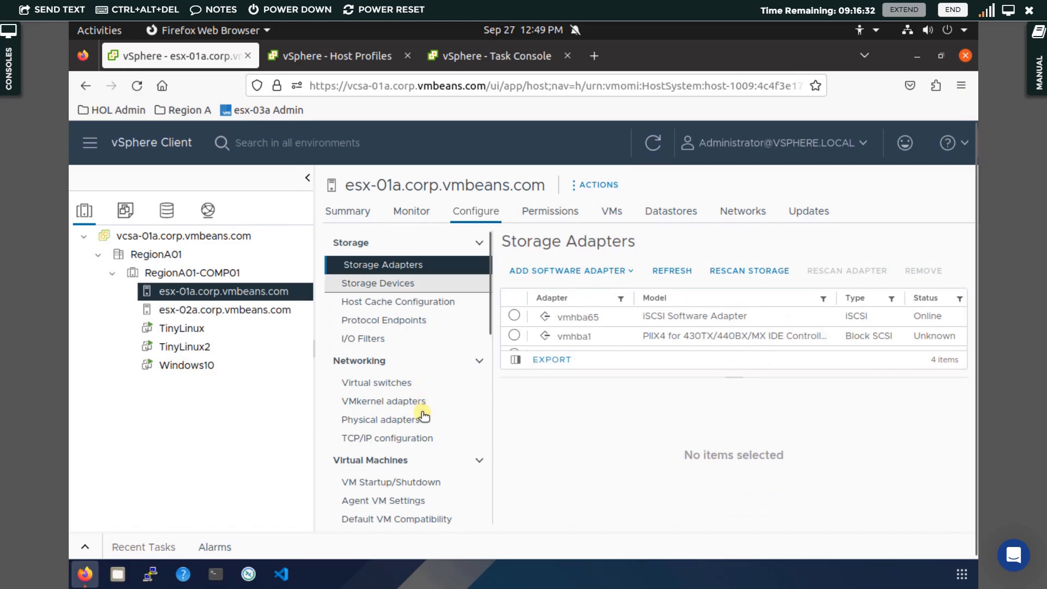
scroll(416, 424, "down", 1)
scroll(415, 425, "down", 5)
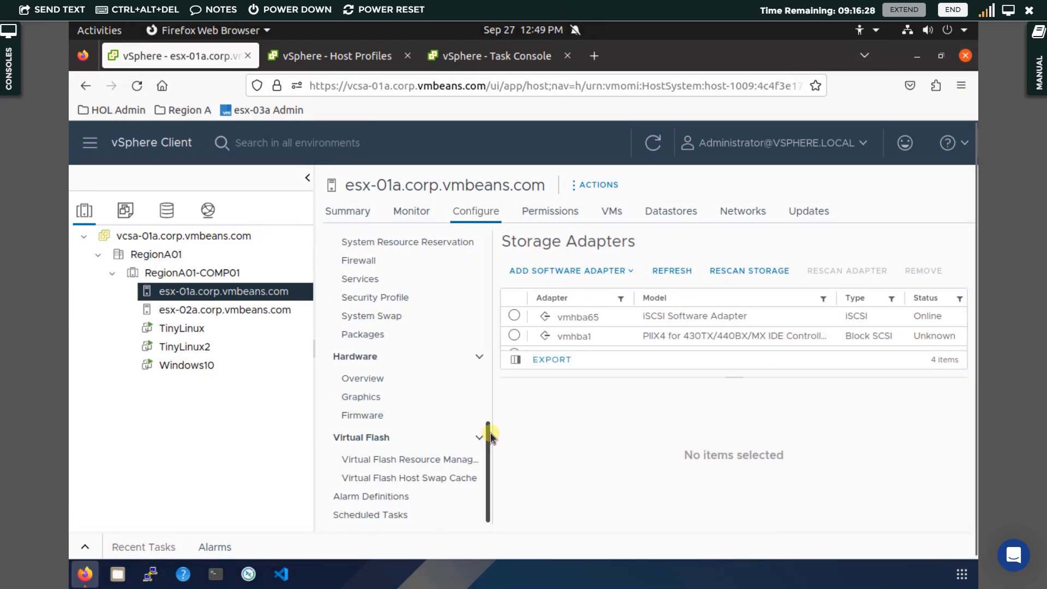
left_click_drag(489, 433, 479, 344)
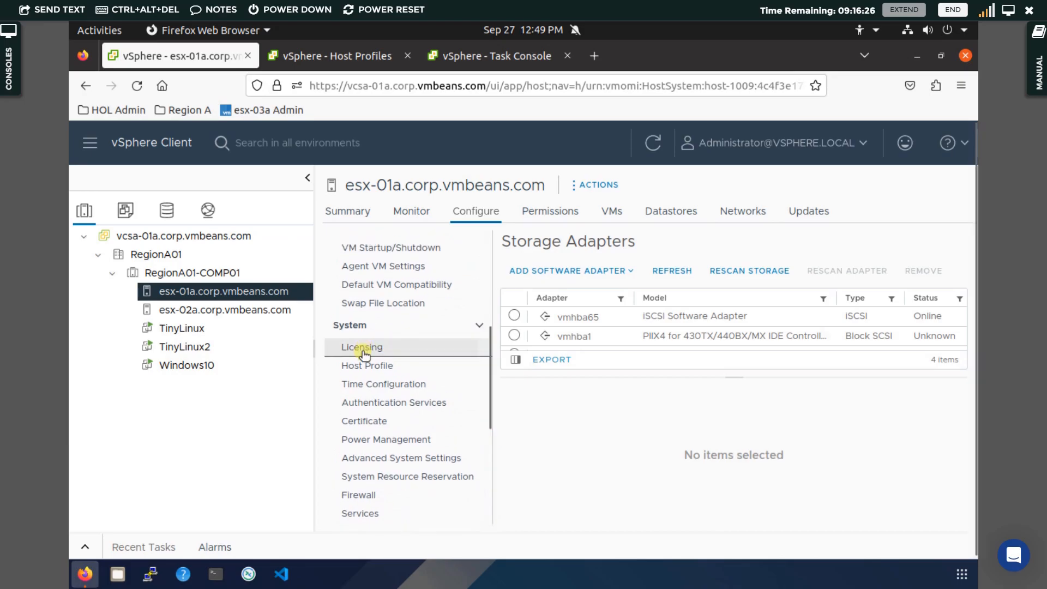
left_click(369, 385)
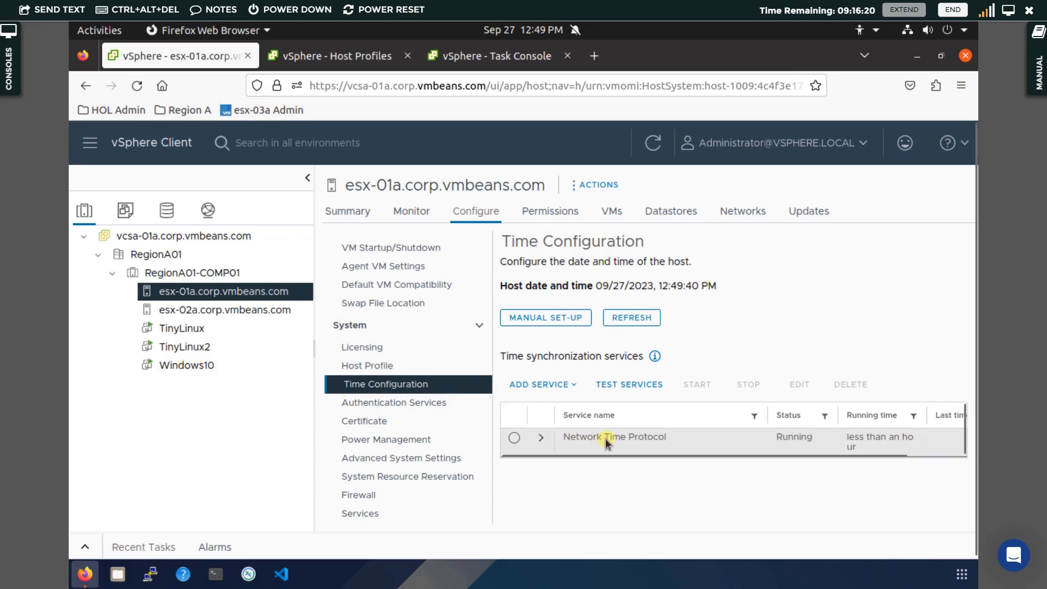
Edit the Network Time Protocol service and set its NTP server to 192.168.100.10.
left_click(515, 438)
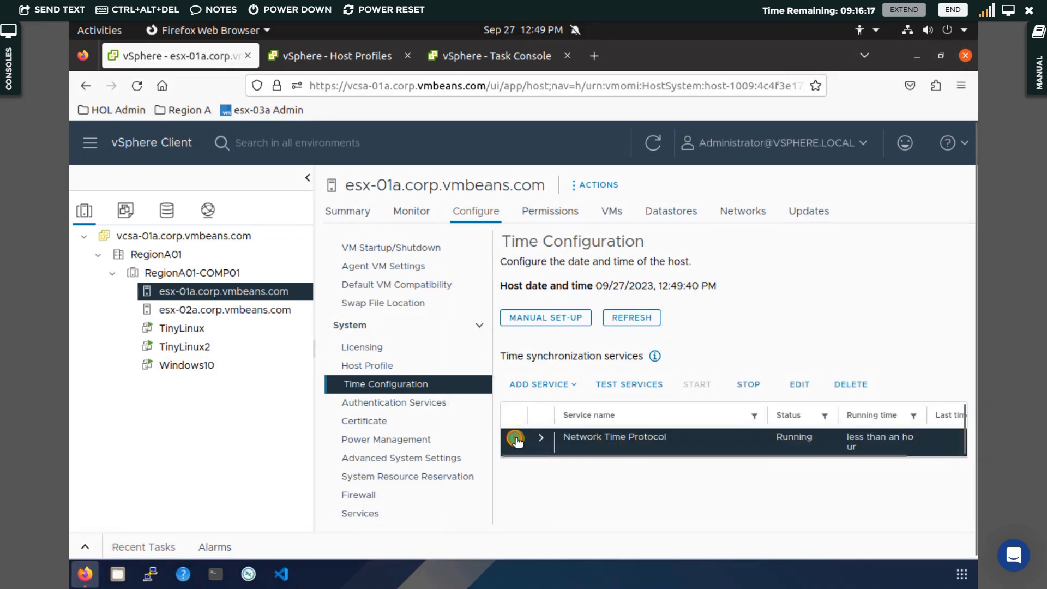
left_click(800, 385)
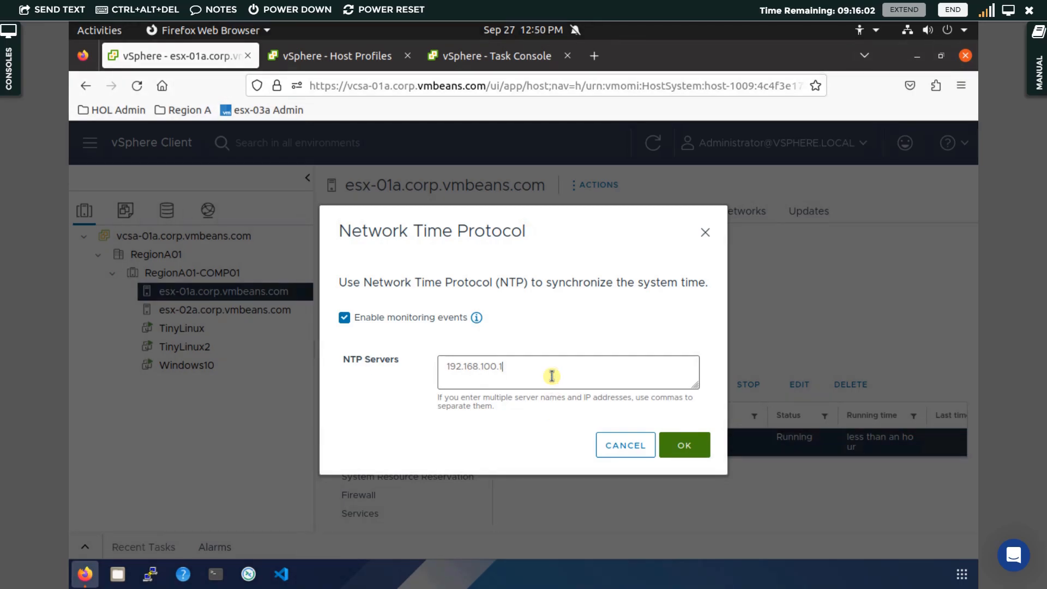
type("0")
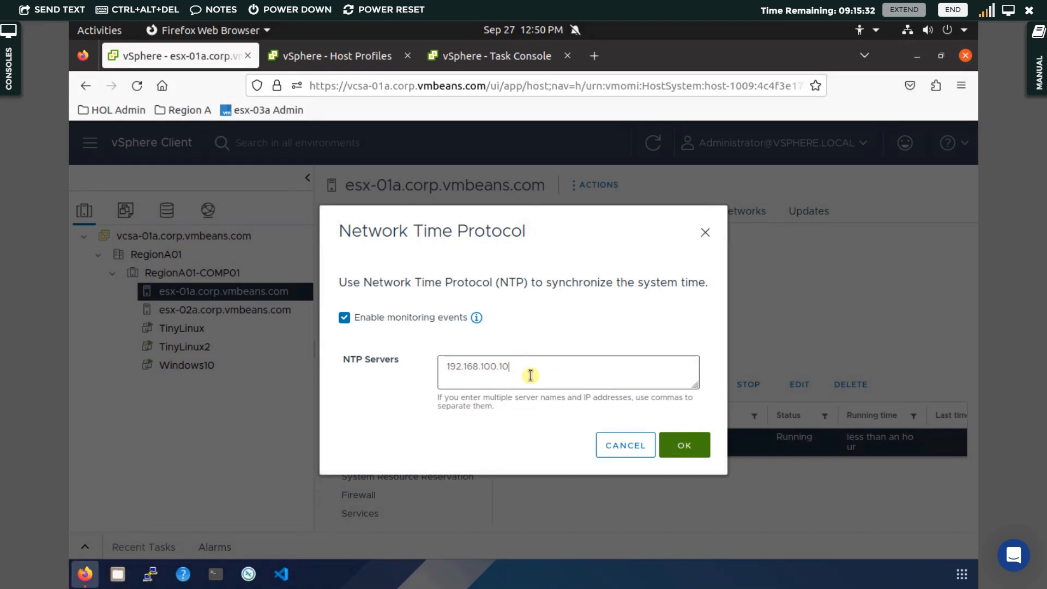
left_click(692, 449)
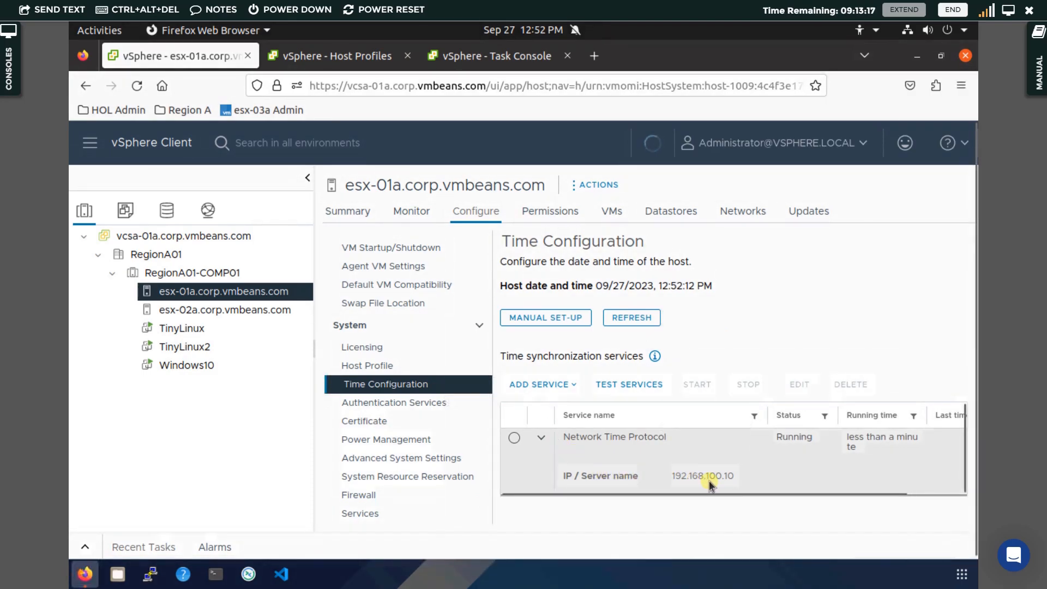
Compare the NTP server settings of esx-02a and esx-01a by expanding each host's Network Time Protocol entry.
left_click(268, 314)
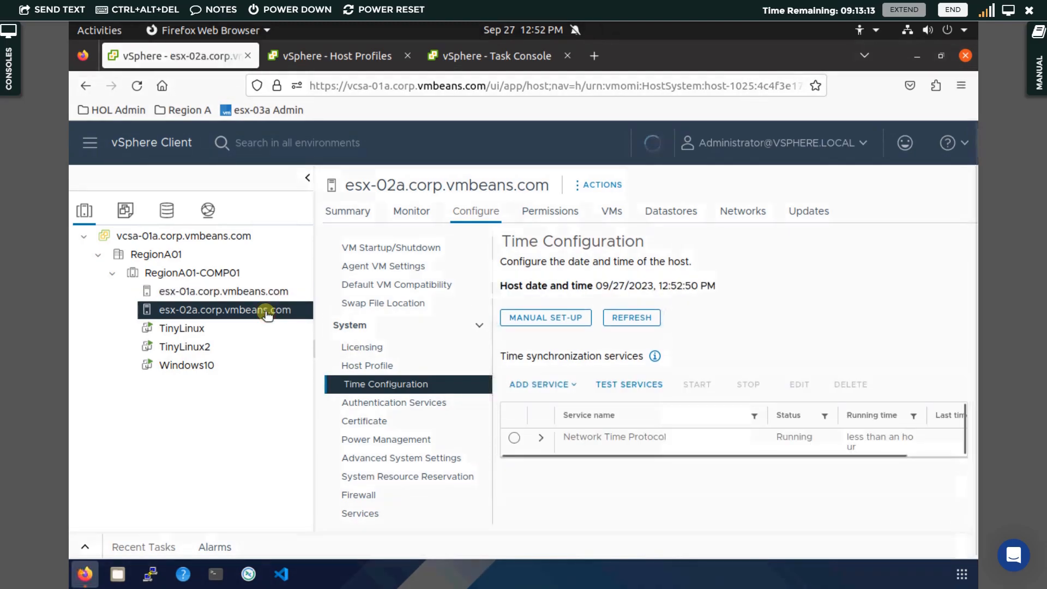
left_click(540, 439)
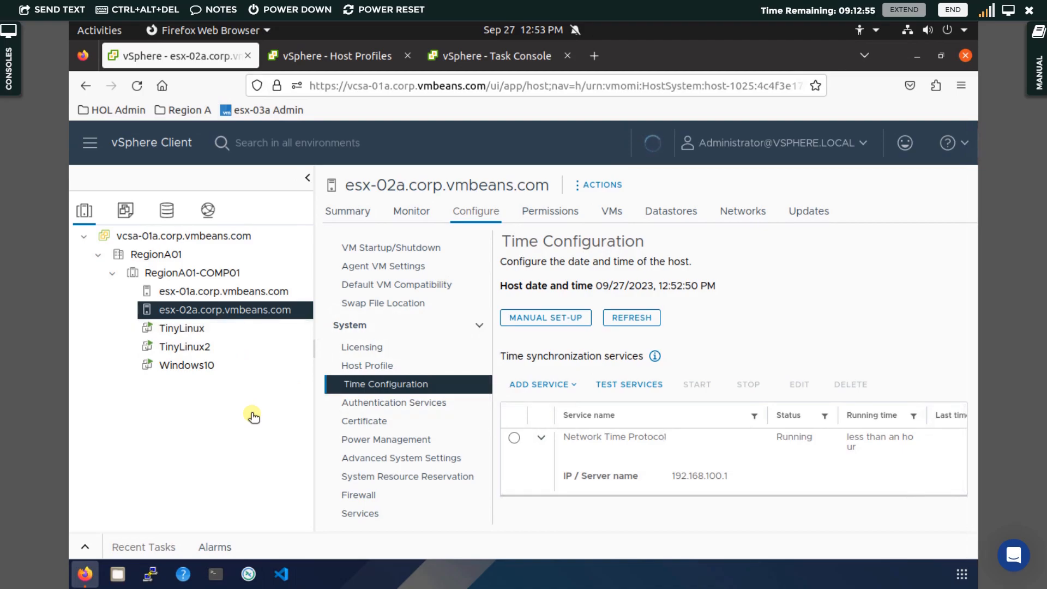
left_click(262, 291)
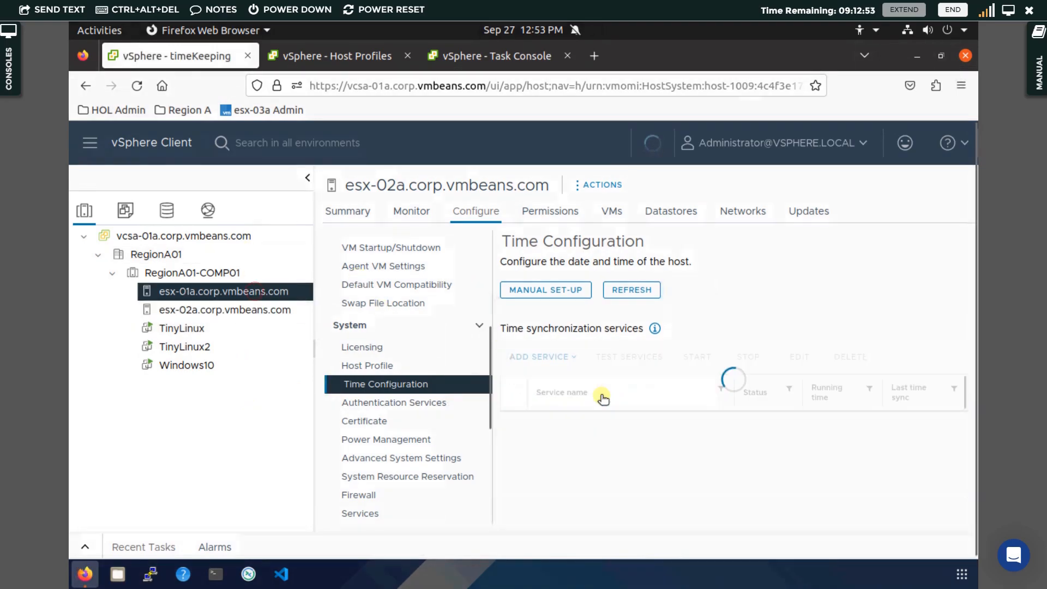
left_click(541, 437)
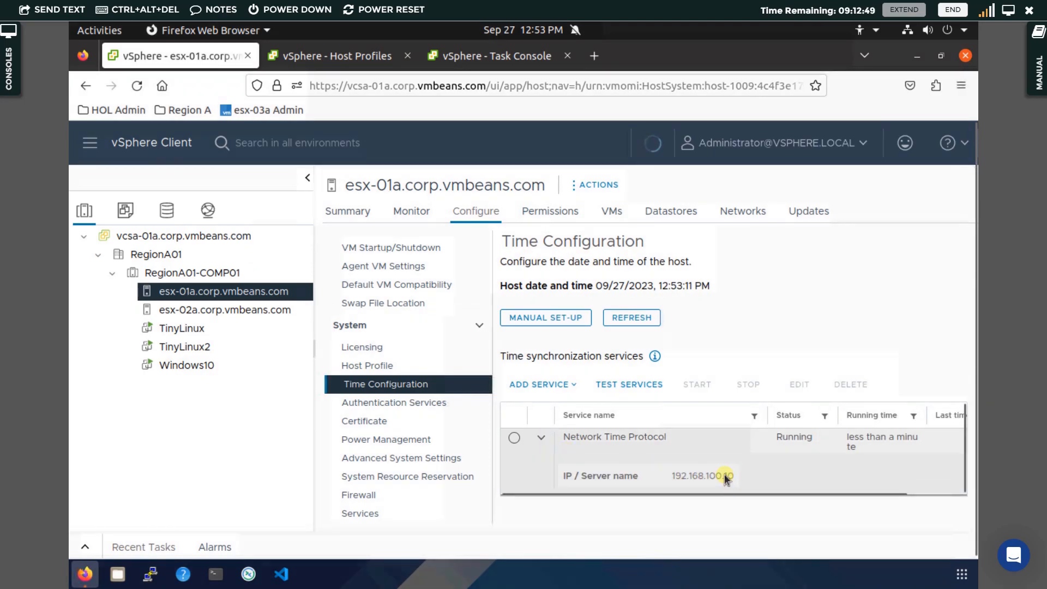
left_click(251, 311)
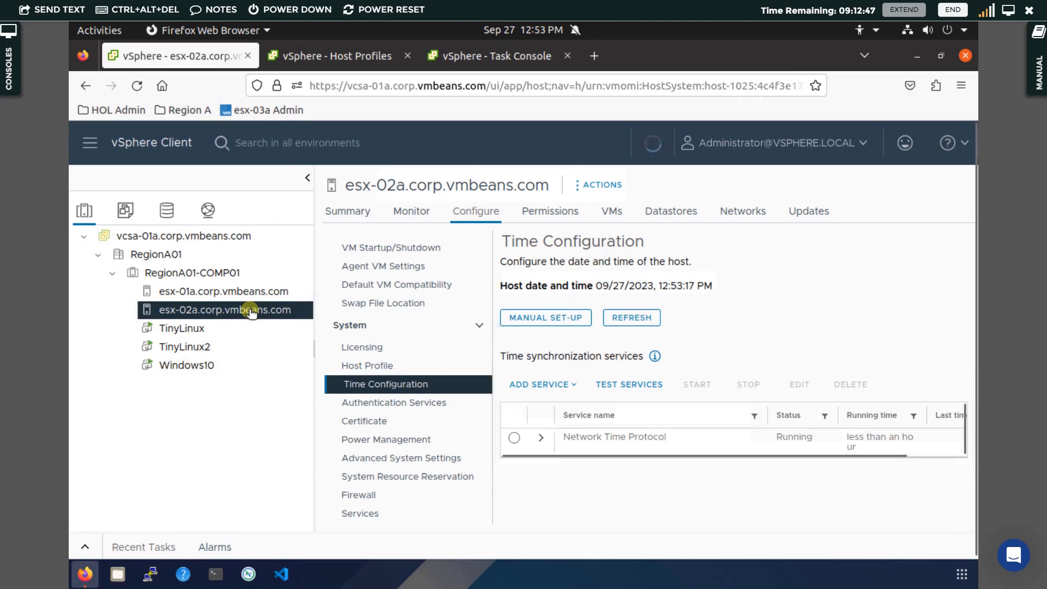
left_click(540, 439)
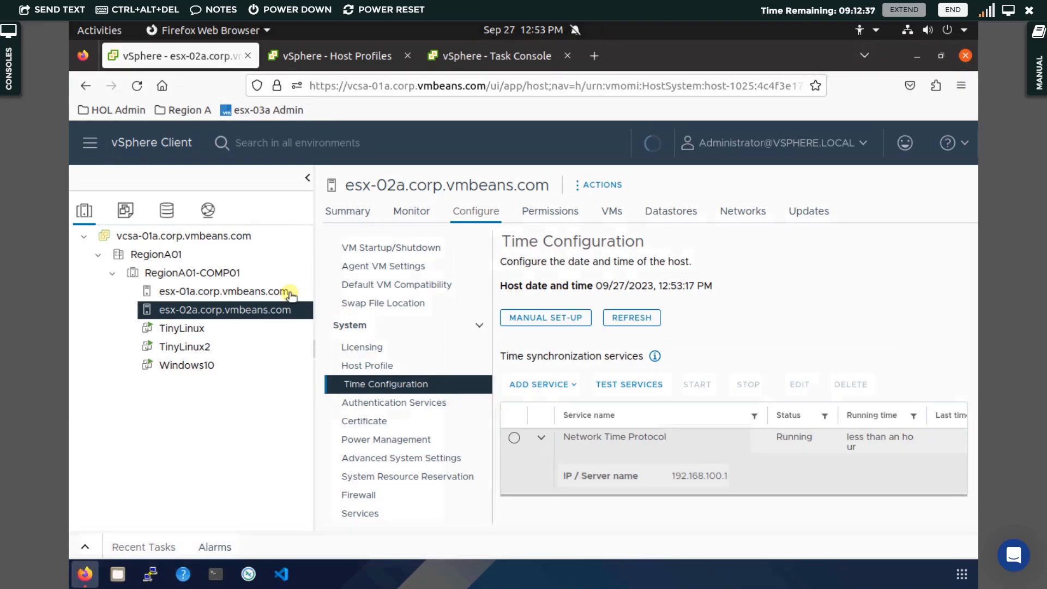
left_click(270, 292)
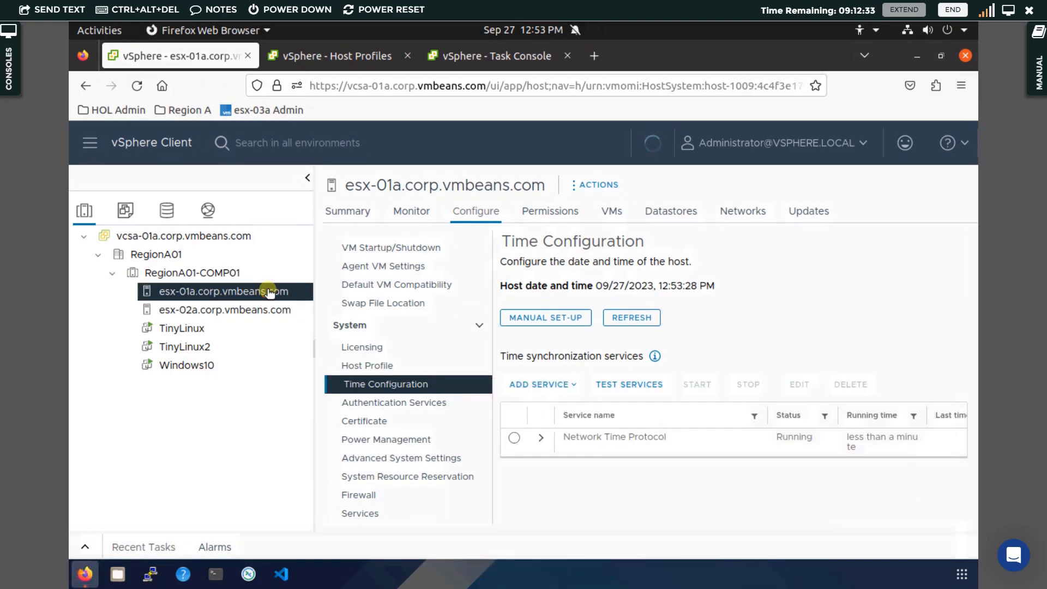
left_click(540, 440)
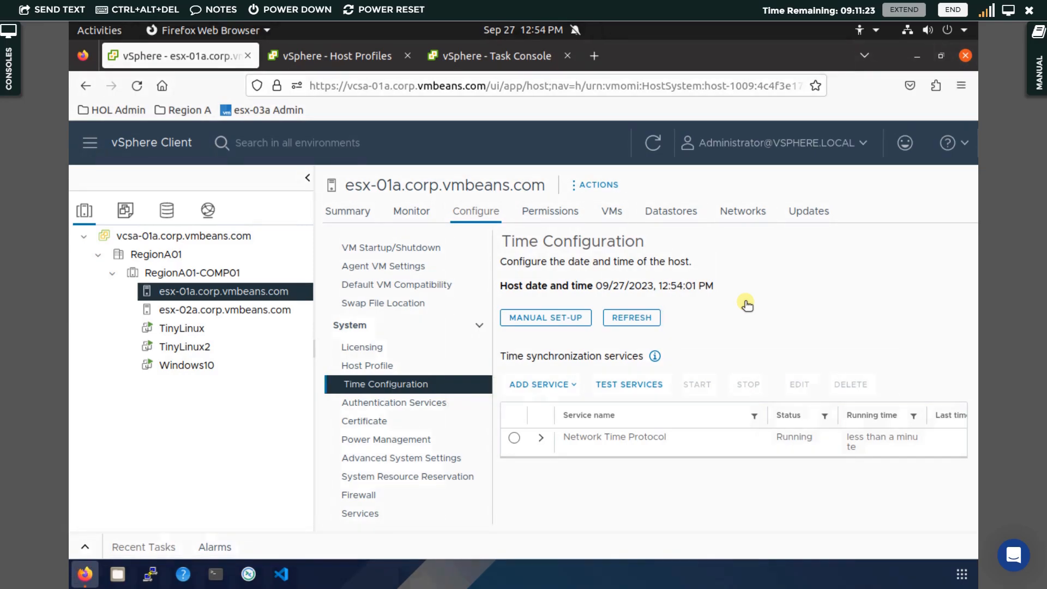
In the Host Profiles tab, start extracting a host profile from esx-01a.corp.vmbeans.com.
left_click(344, 54)
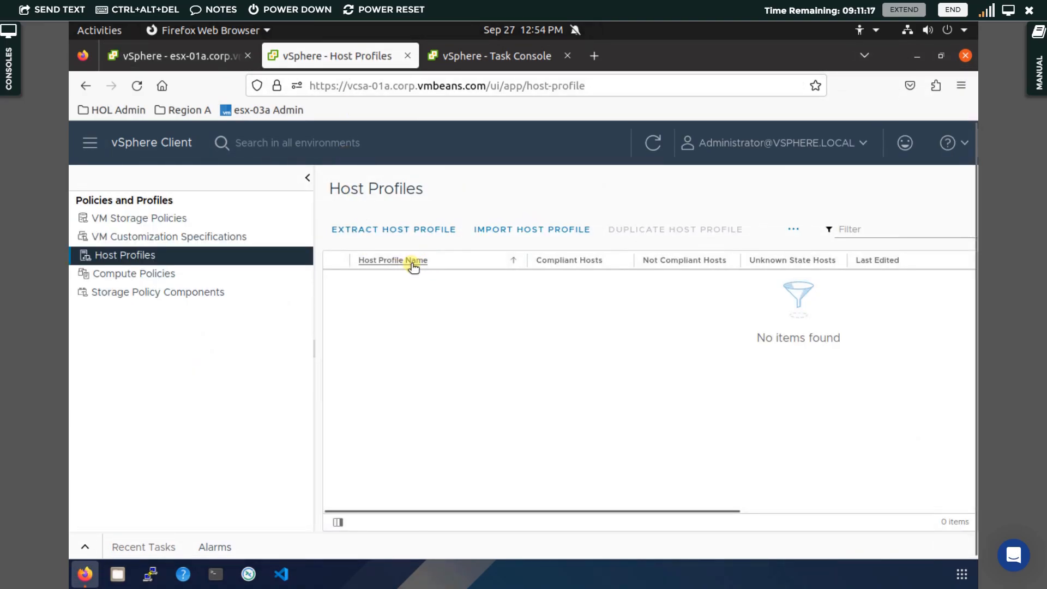
left_click(415, 230)
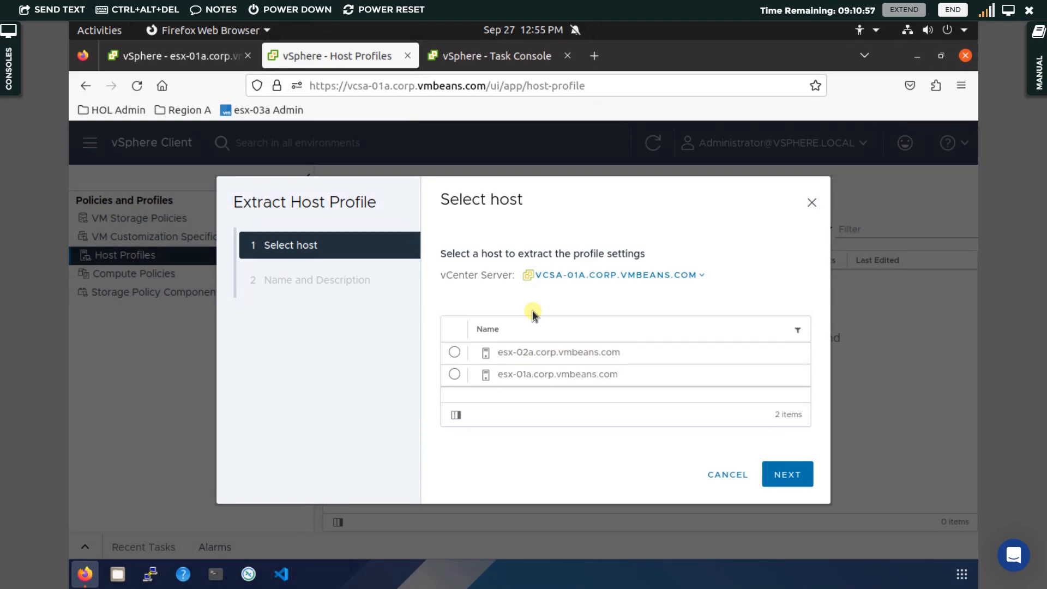
left_click(454, 374)
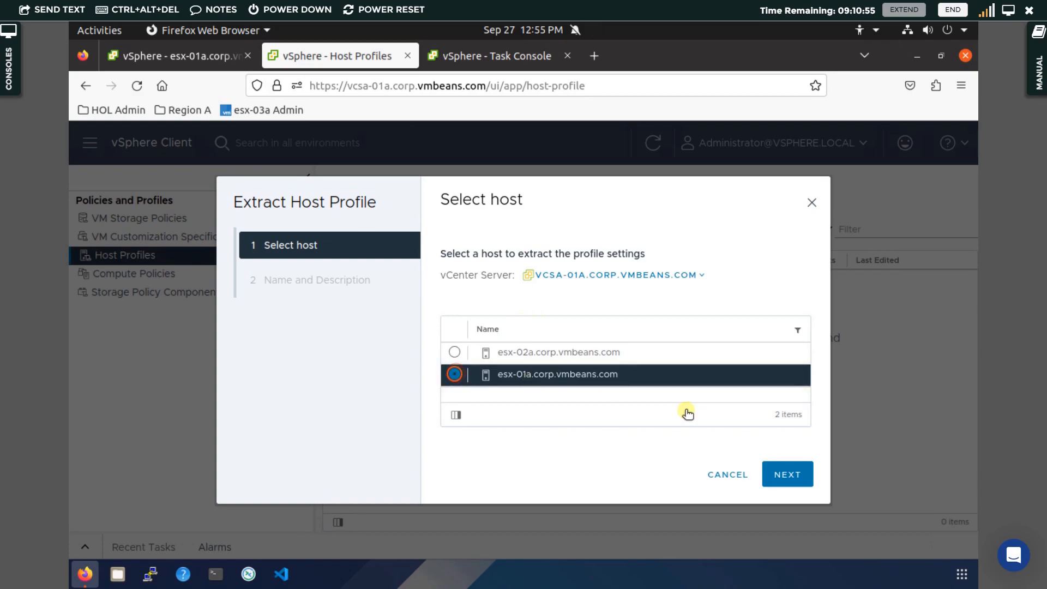
left_click(780, 476)
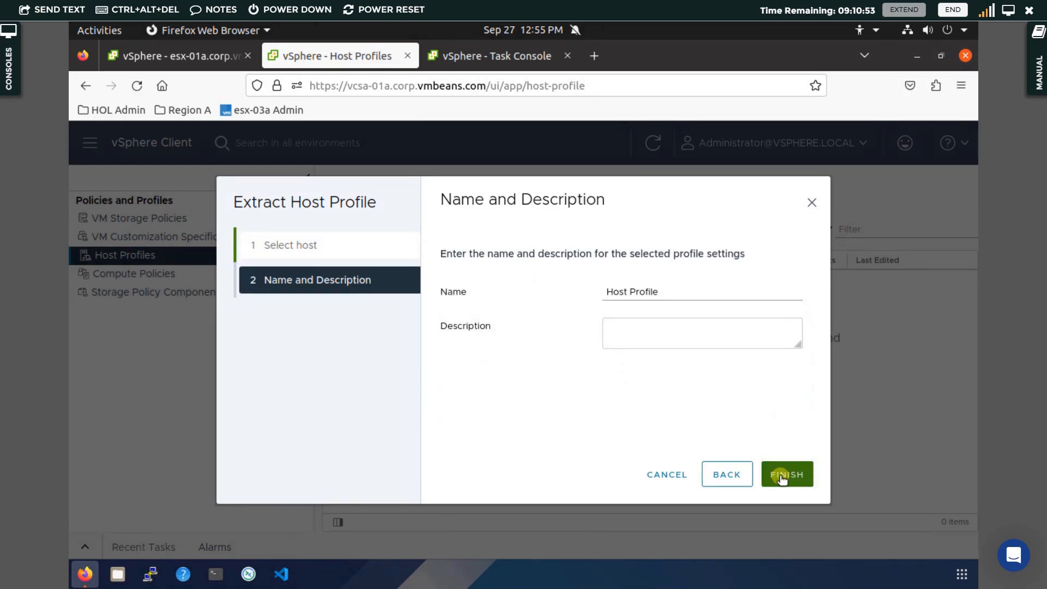
Name the extracted host profile NTP Setting.
left_click_drag(686, 289, 563, 303)
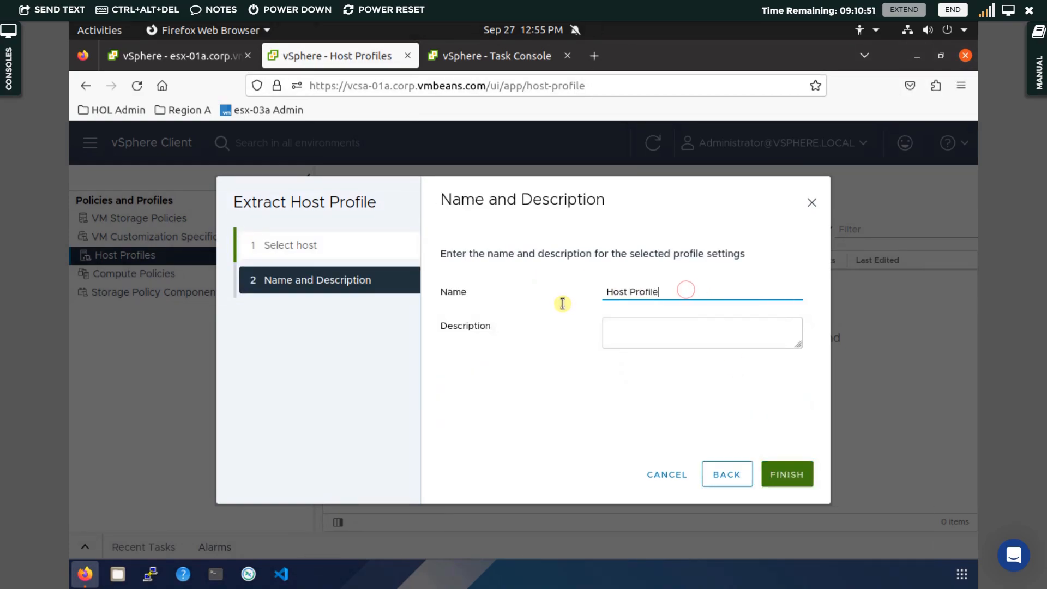
key("ctrl+a")
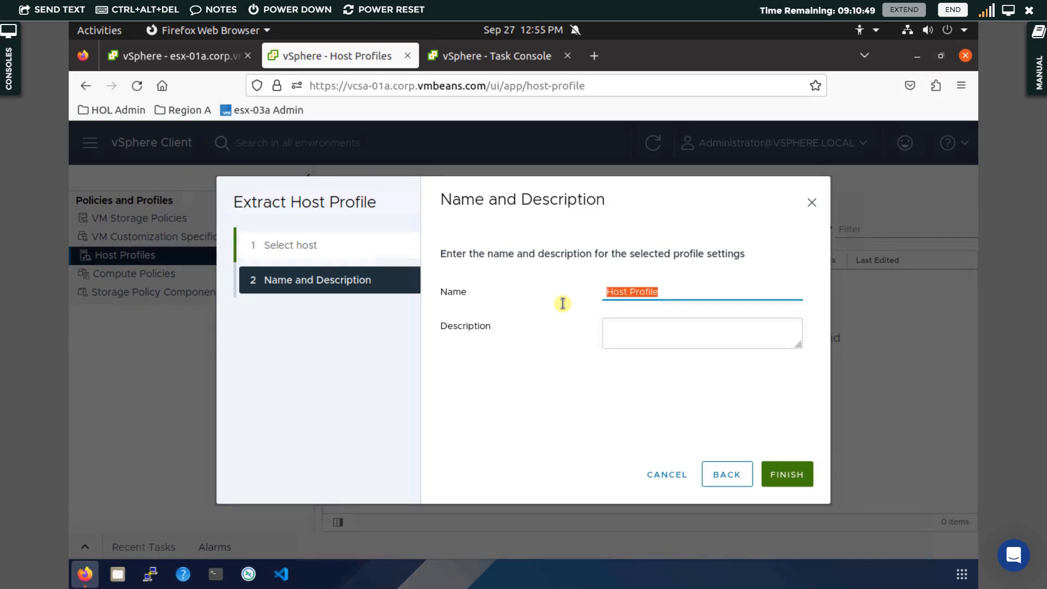
type("NT")
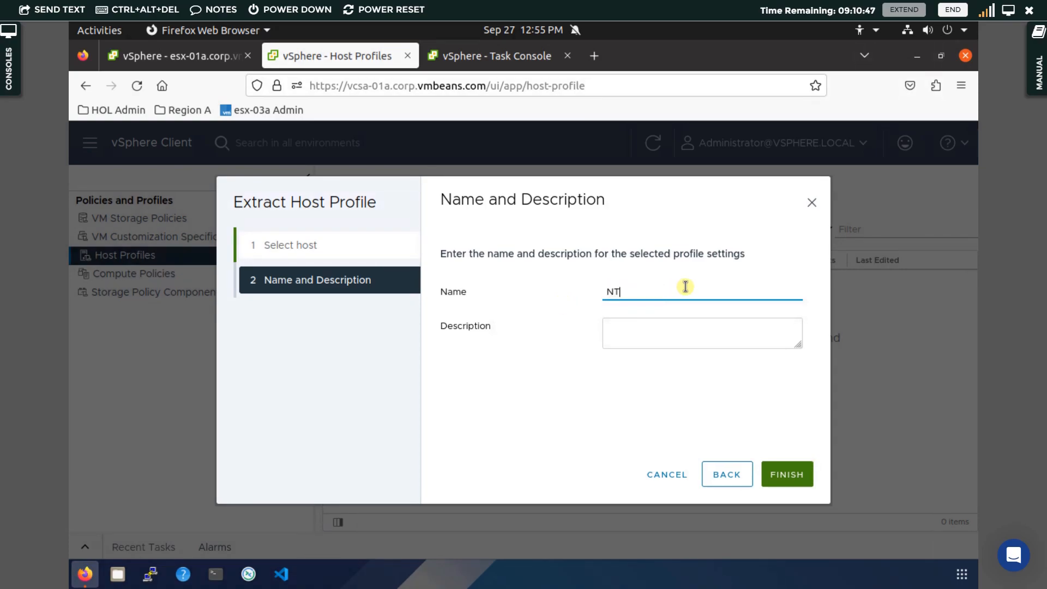
type("P Setting")
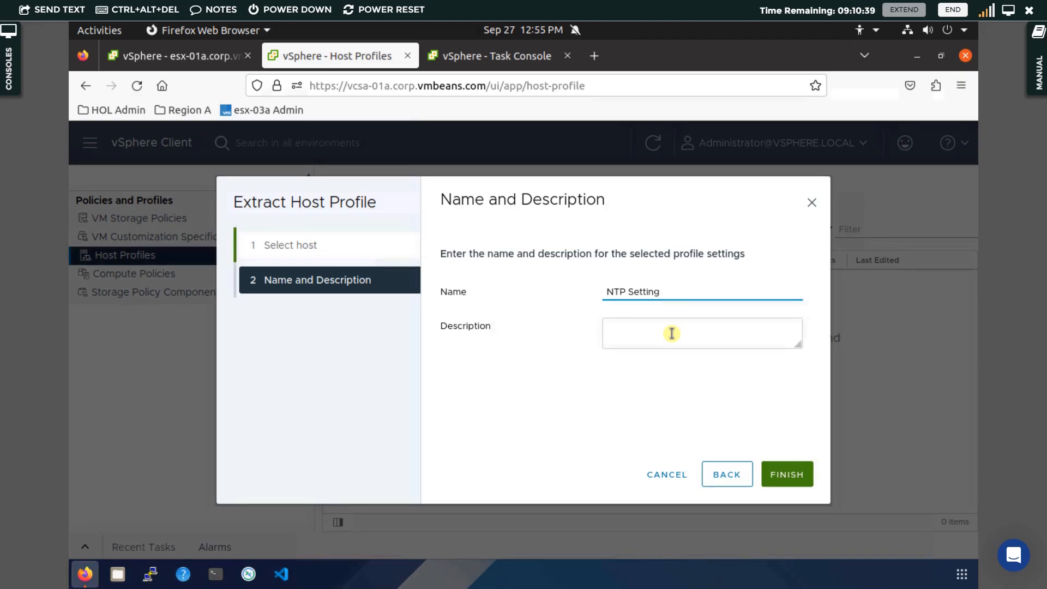
Finish extracting the host profile and follow its creation task in the Task Console before returning to Host Profiles.
left_click(782, 477)
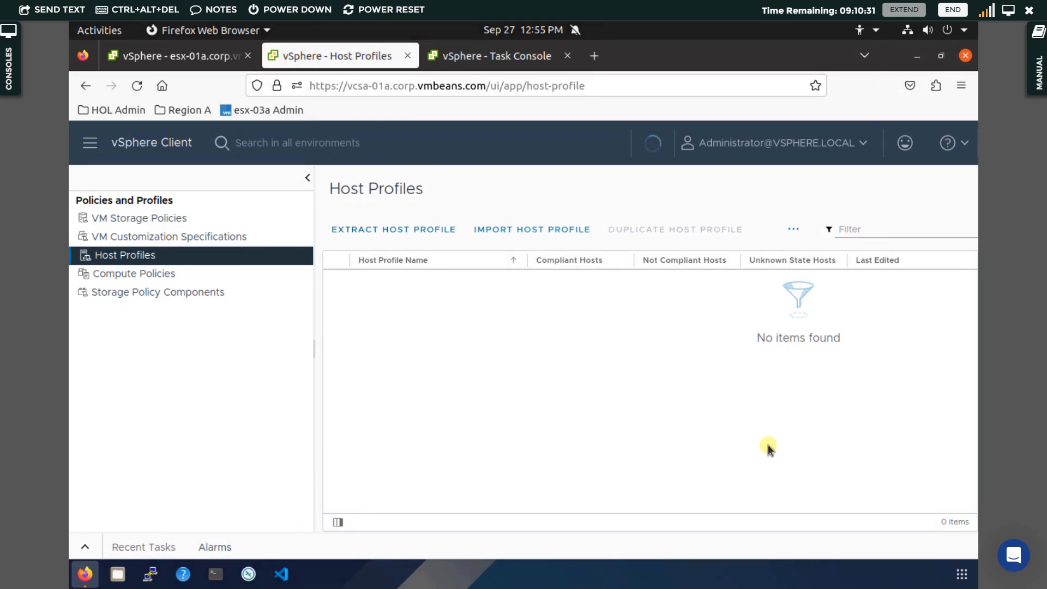
left_click(500, 60)
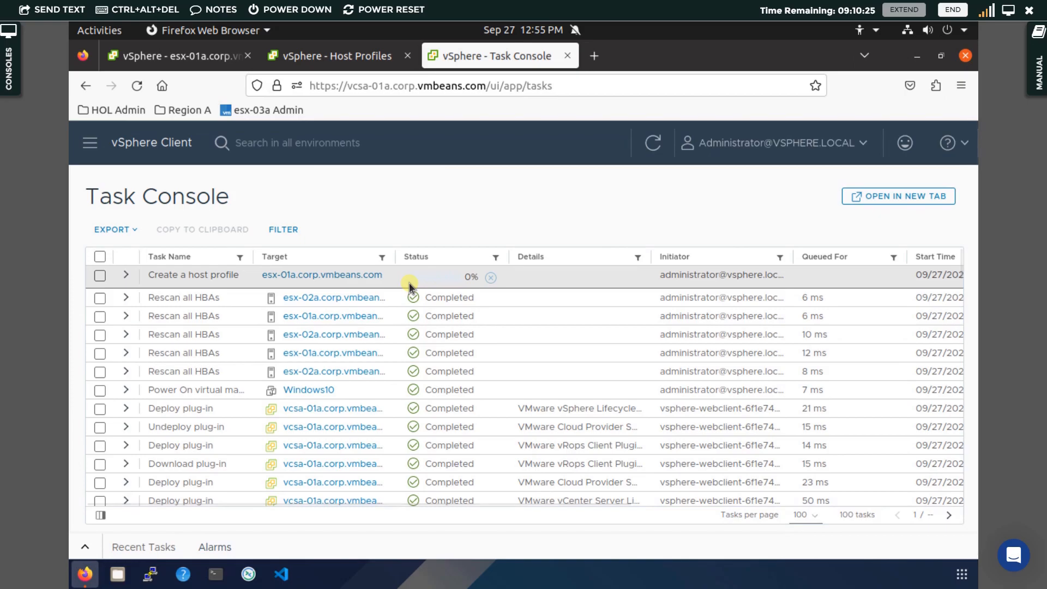
left_click(345, 56)
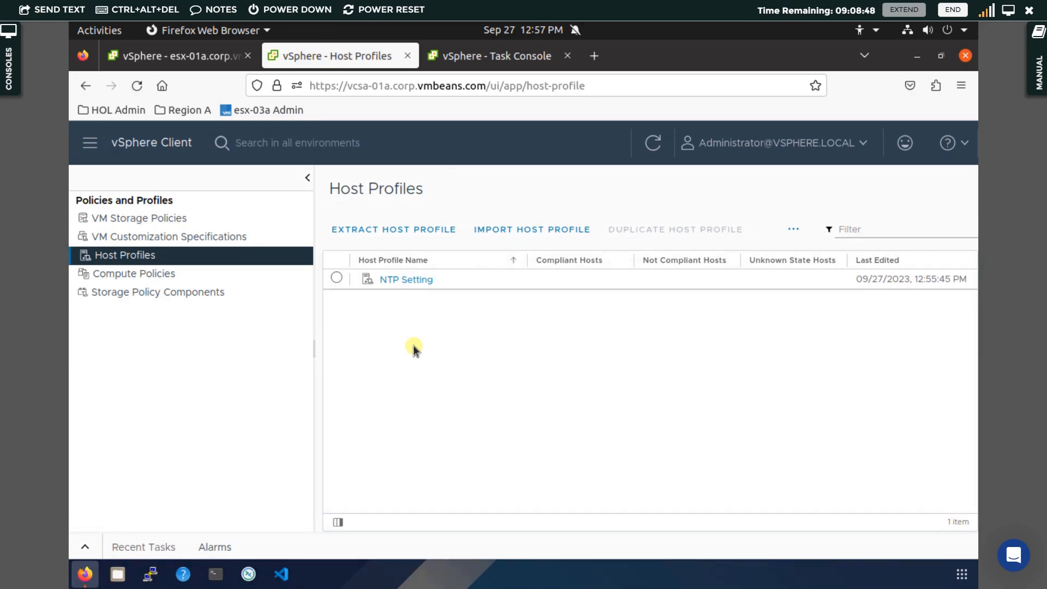
Open the NTP Setting profile for editing and deselect every settings category, including General System Settings.
left_click(413, 279)
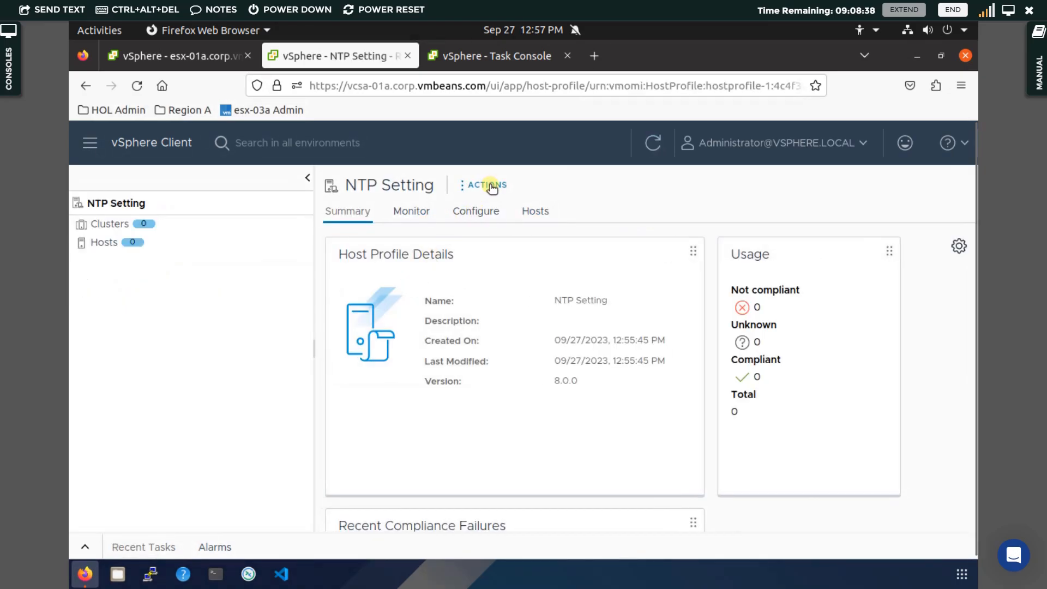
left_click(490, 185)
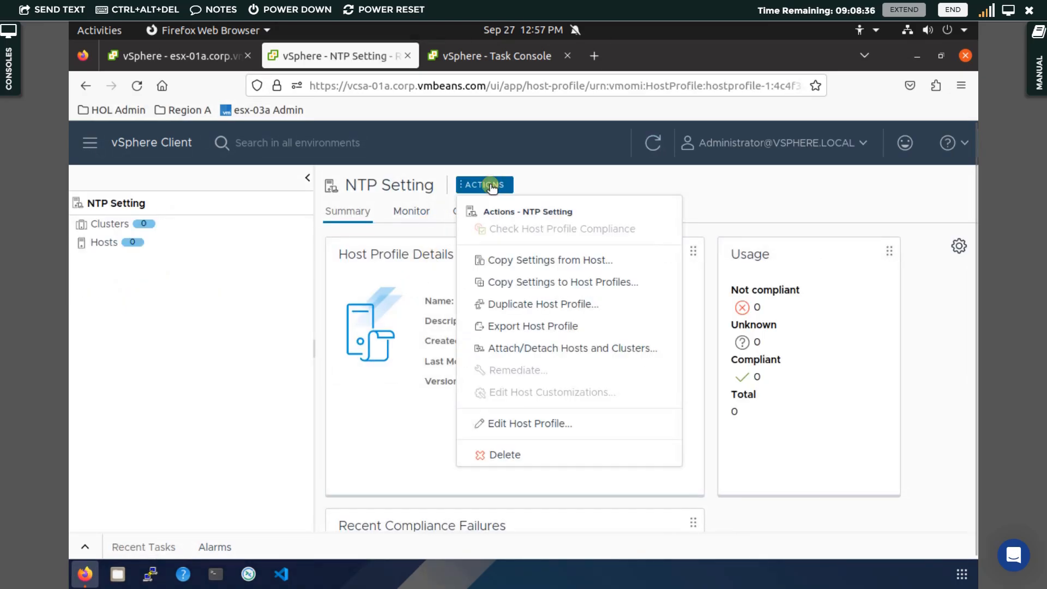
left_click(510, 423)
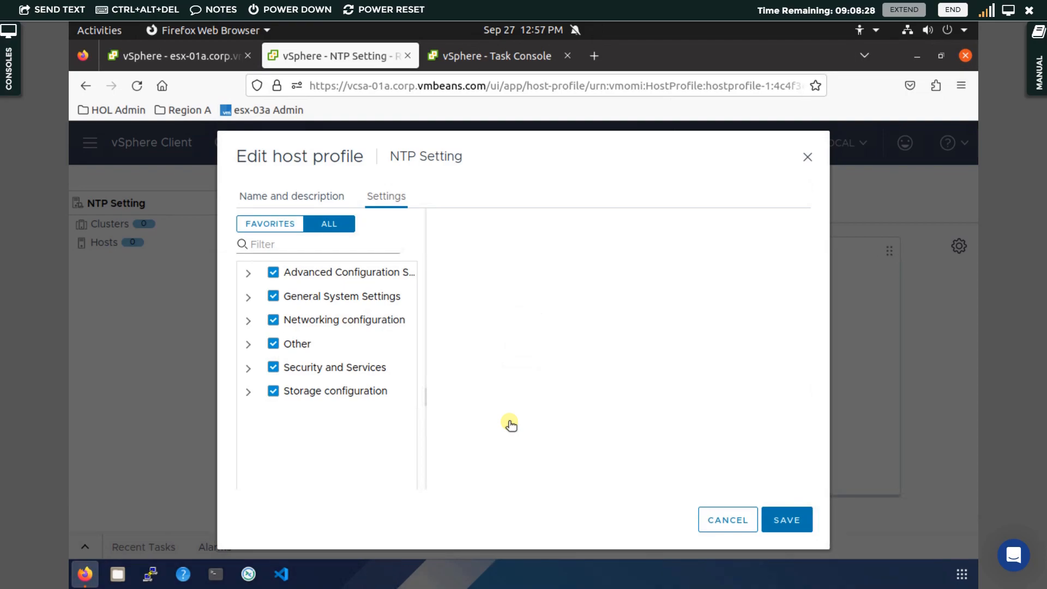
left_click(273, 273)
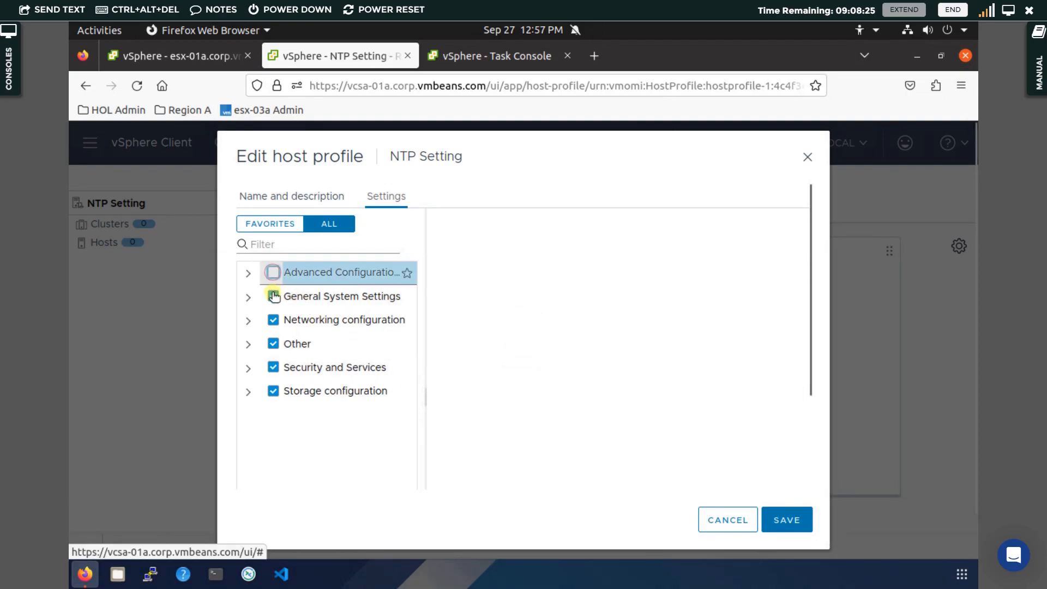
left_click(273, 323)
left_click(273, 344)
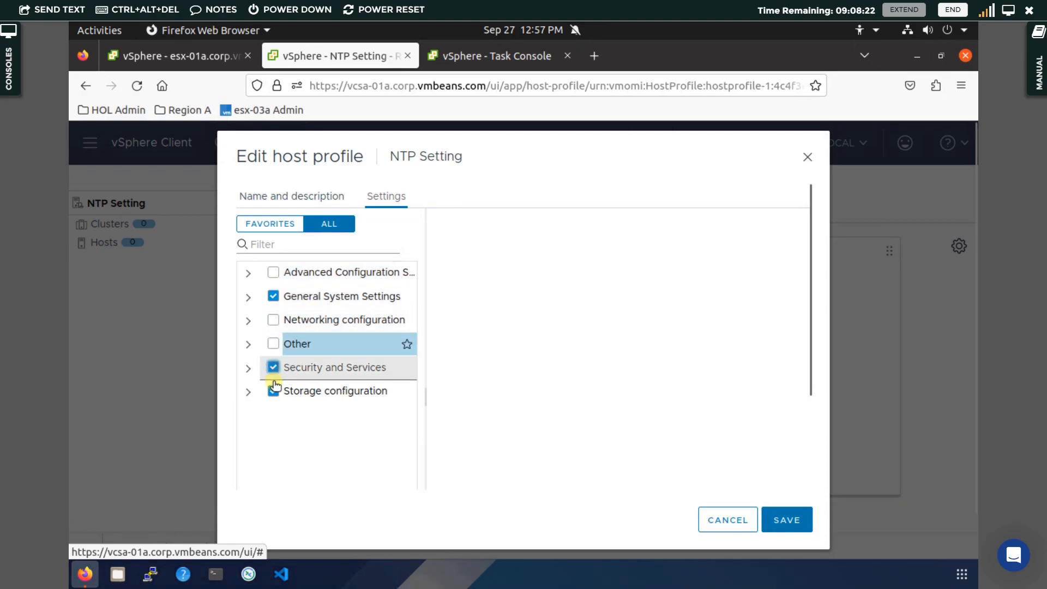
left_click(273, 369)
left_click(273, 391)
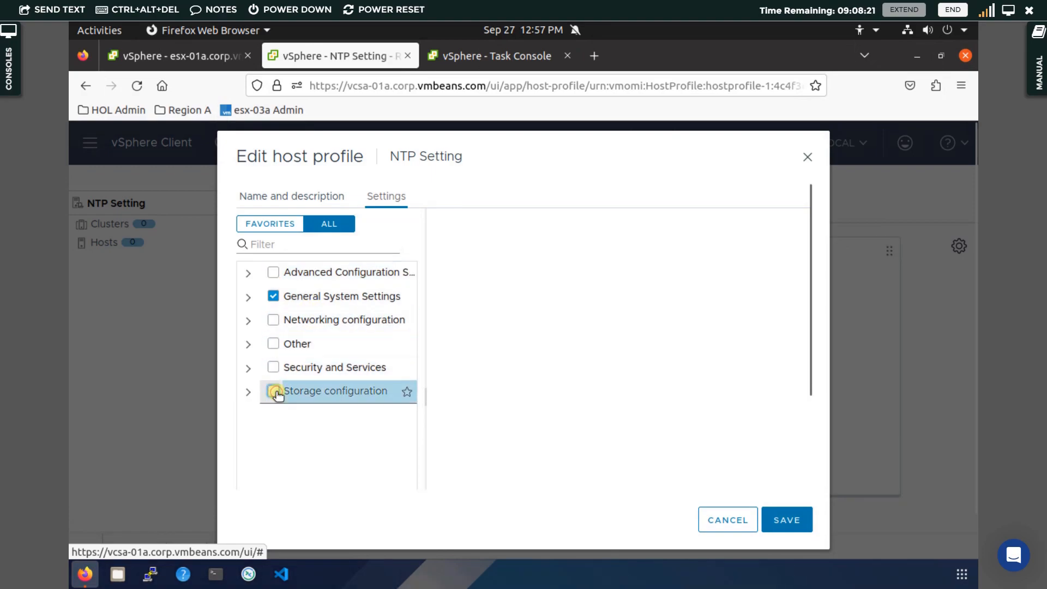
left_click(248, 297)
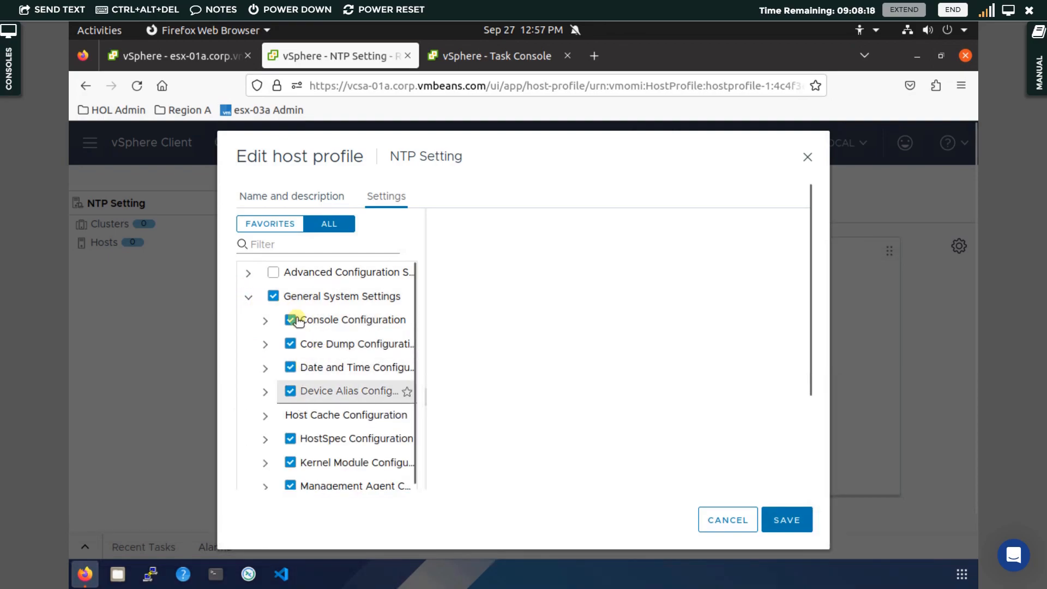
left_click(273, 296)
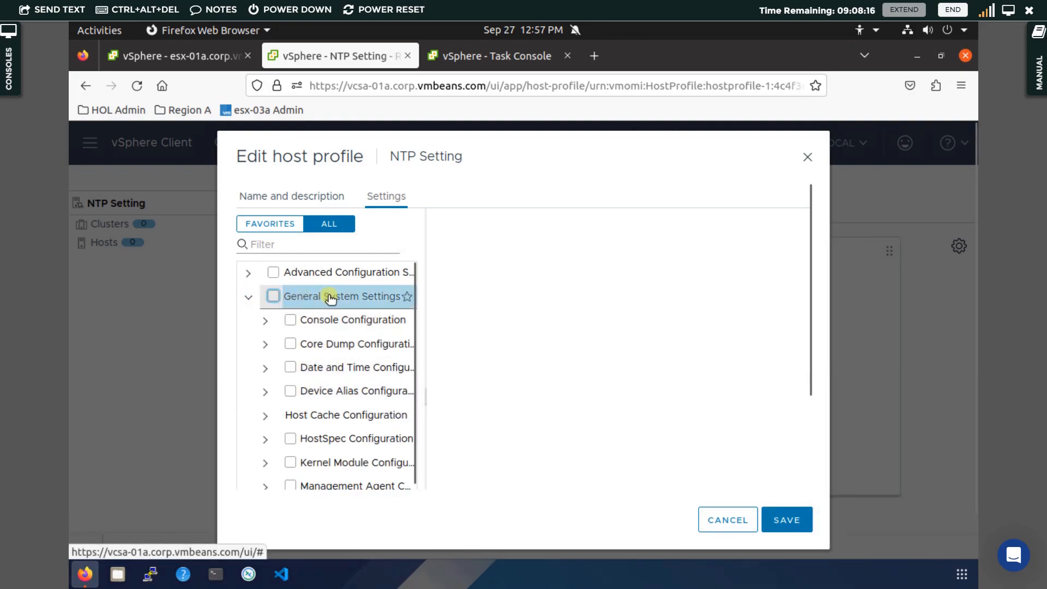
Enable only Date and Time Configuration, expand it to show the NTP server entry, and save the profile.
left_click(290, 368)
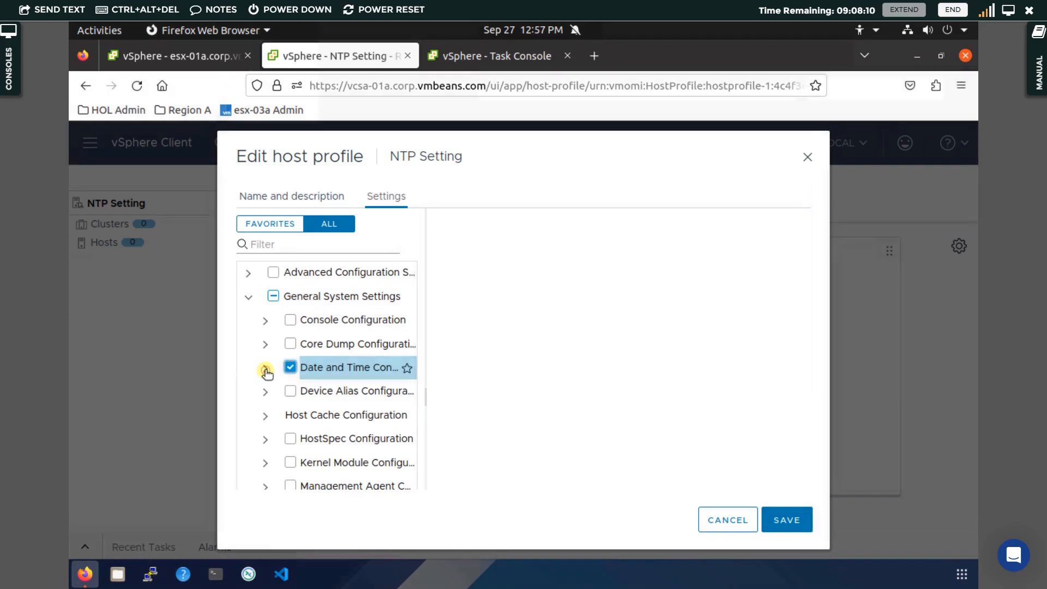
left_click(266, 368)
left_click(336, 391)
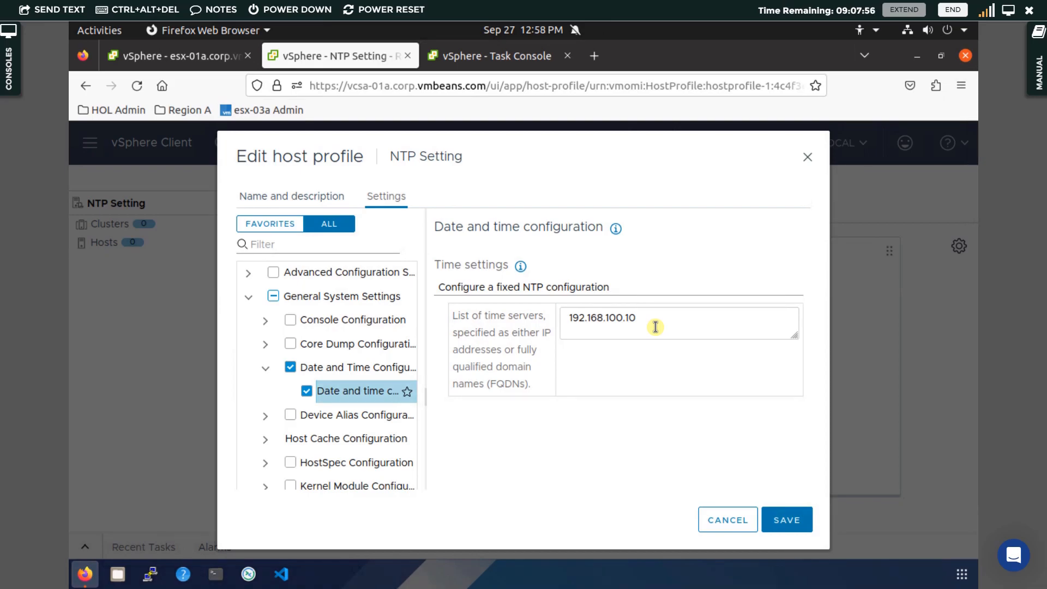
left_click(786, 515)
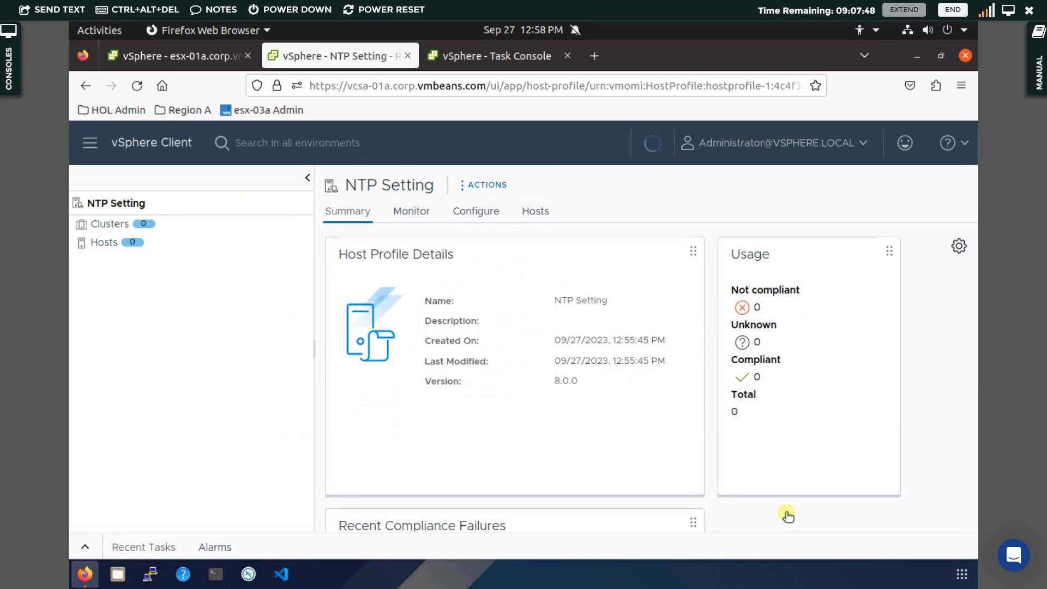
Check the host profile update task in the Task Console.
left_click(503, 56)
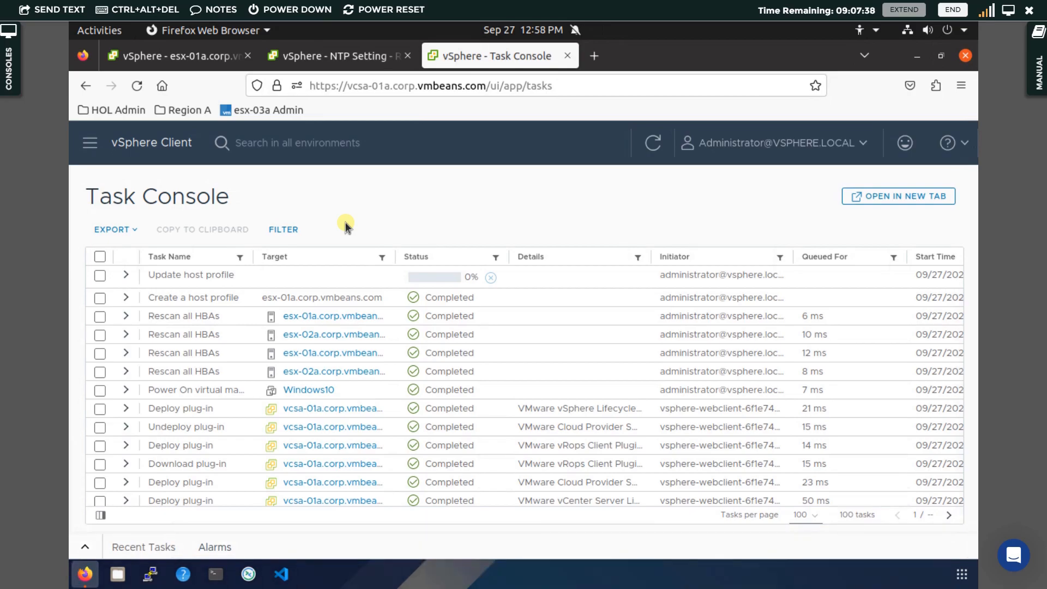
left_click(352, 54)
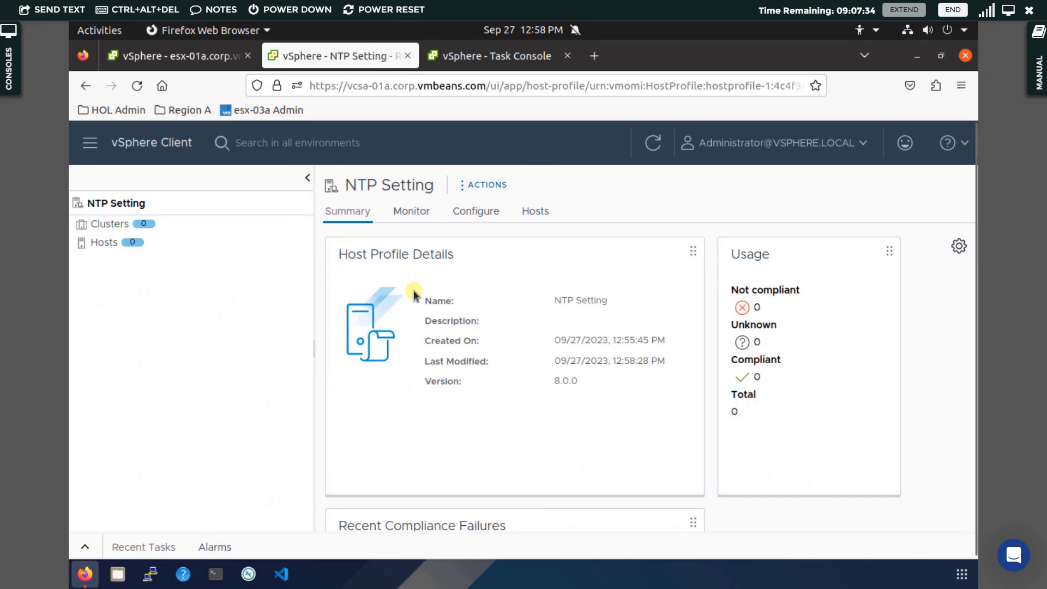
left_click(498, 59)
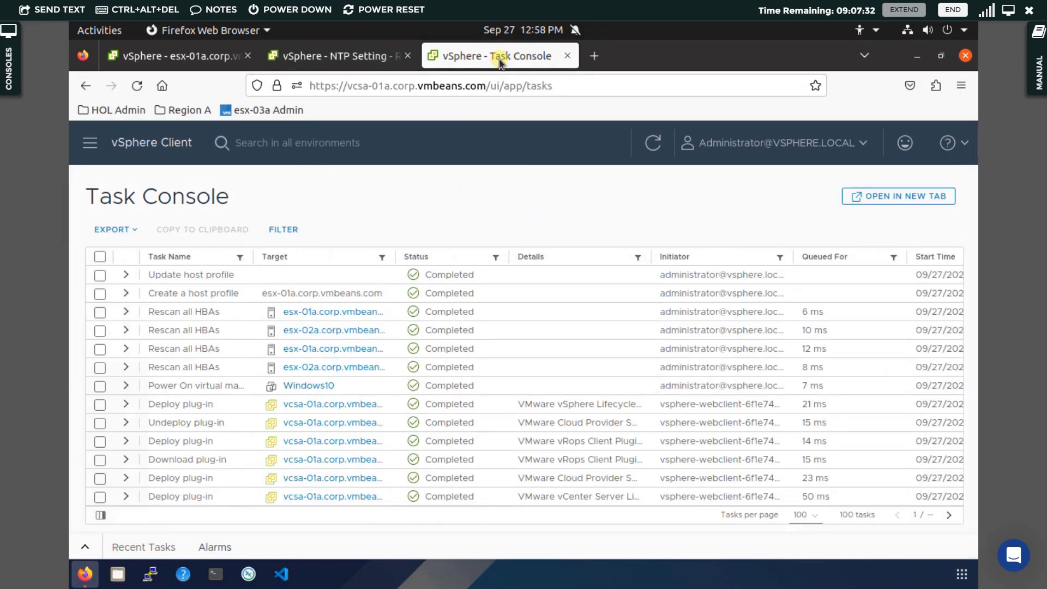
left_click(345, 59)
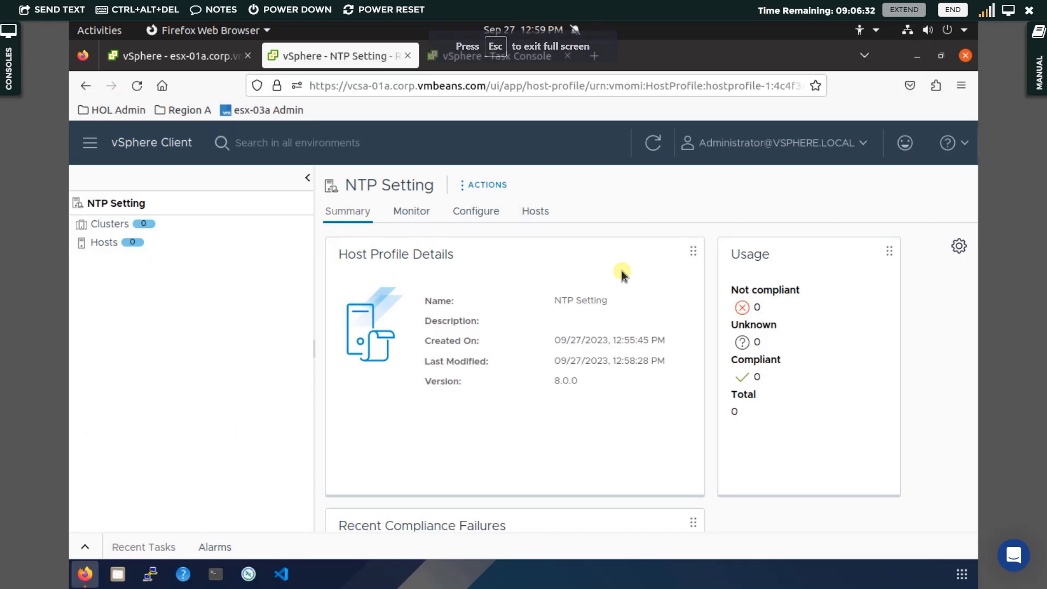
Attach the NTP Setting profile to cluster RegionA01-COMP01 with both of its hosts.
left_click(476, 183)
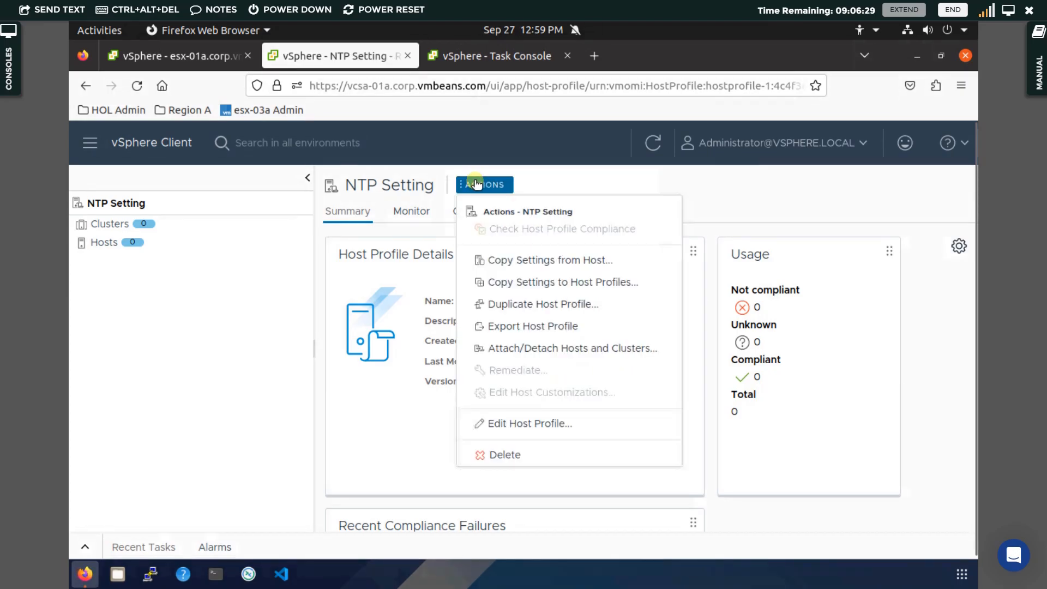
left_click(525, 349)
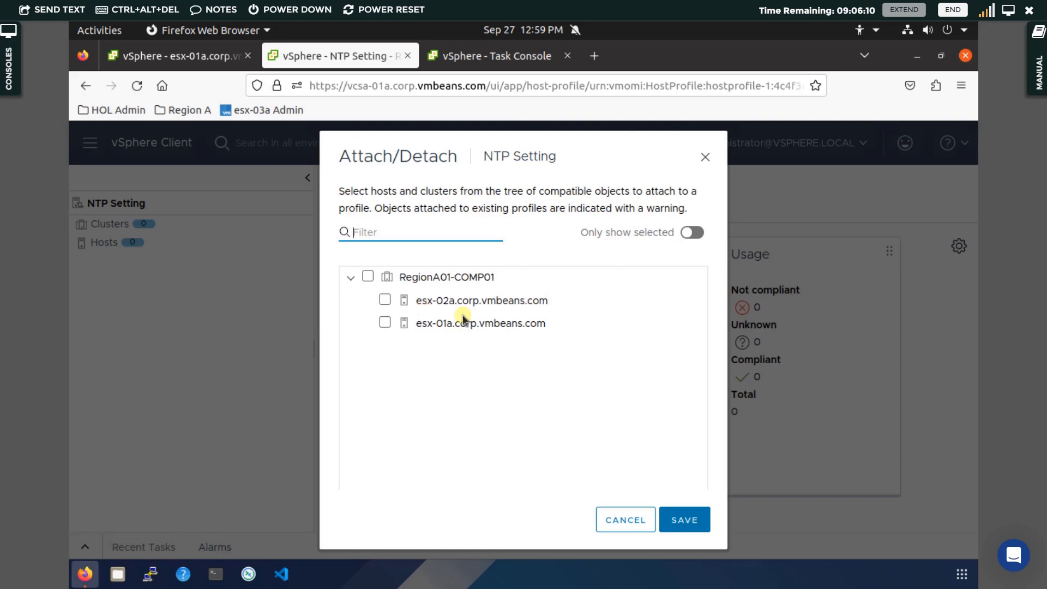
left_click(368, 275)
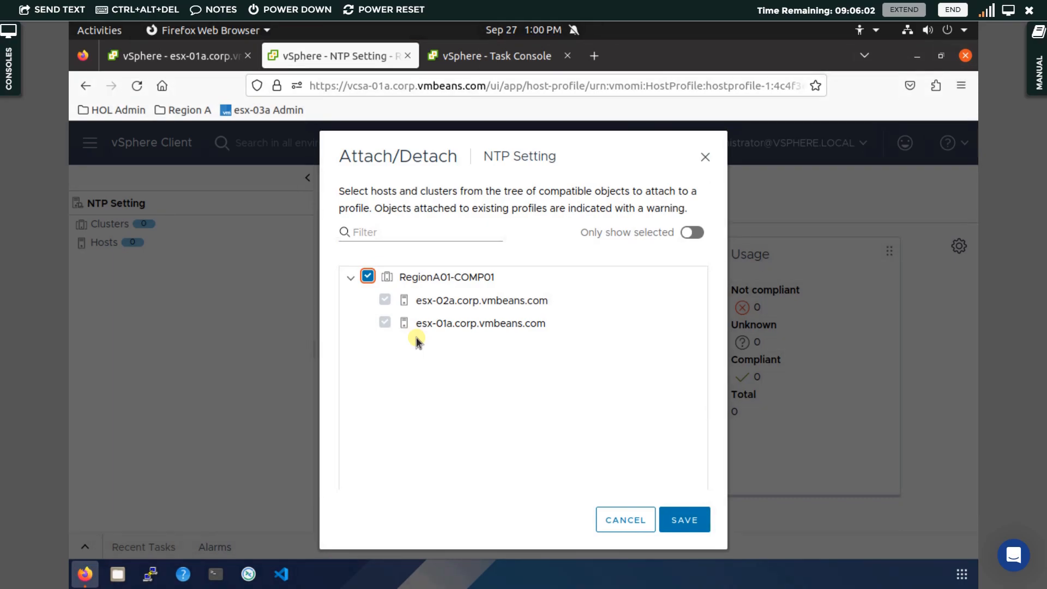
left_click(688, 518)
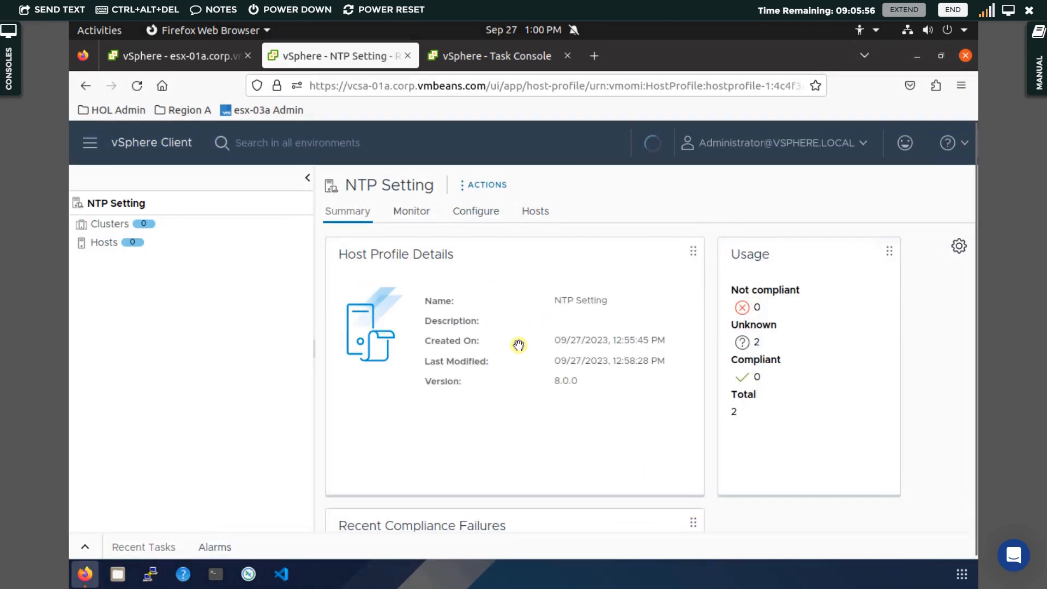
Open the profile's compliance monitoring view.
left_click(414, 212)
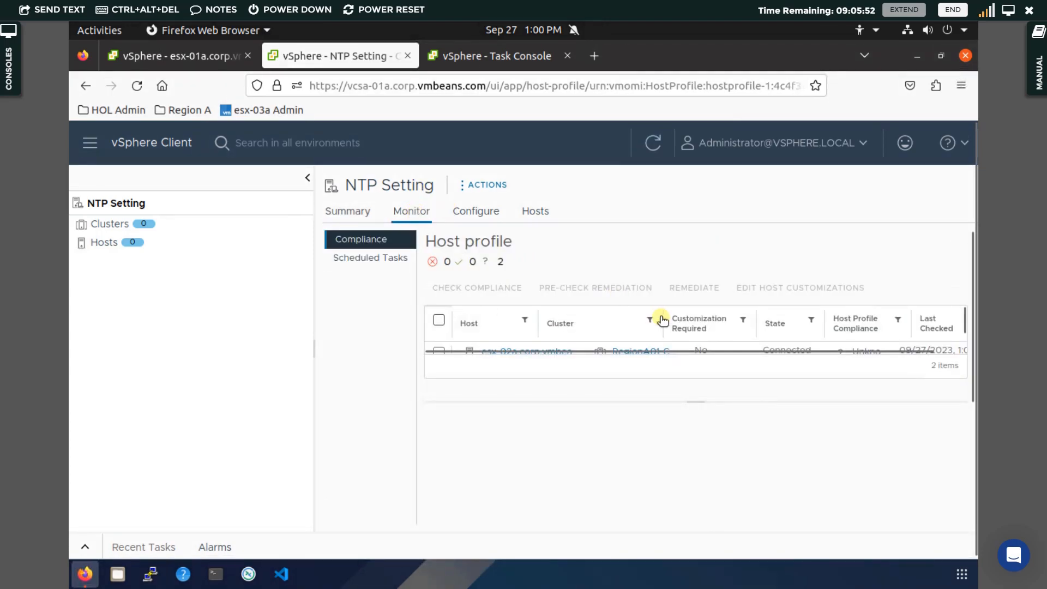
key("ctrl+minus")
key("ctrl+minus")
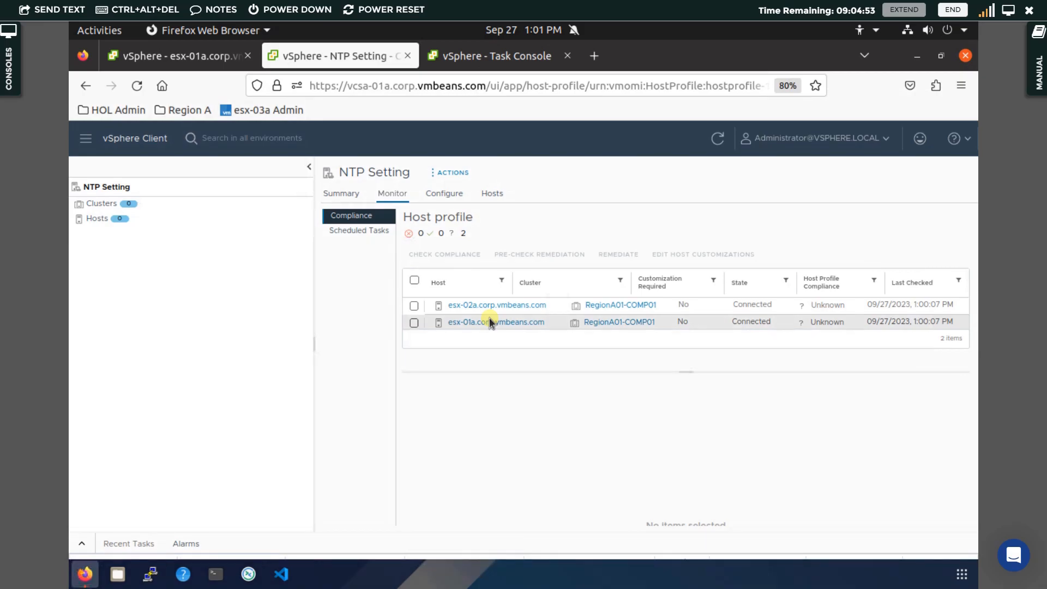
Compare the NTP server entries of esx-01a and esx-02a in their Time Configuration.
left_click(160, 58)
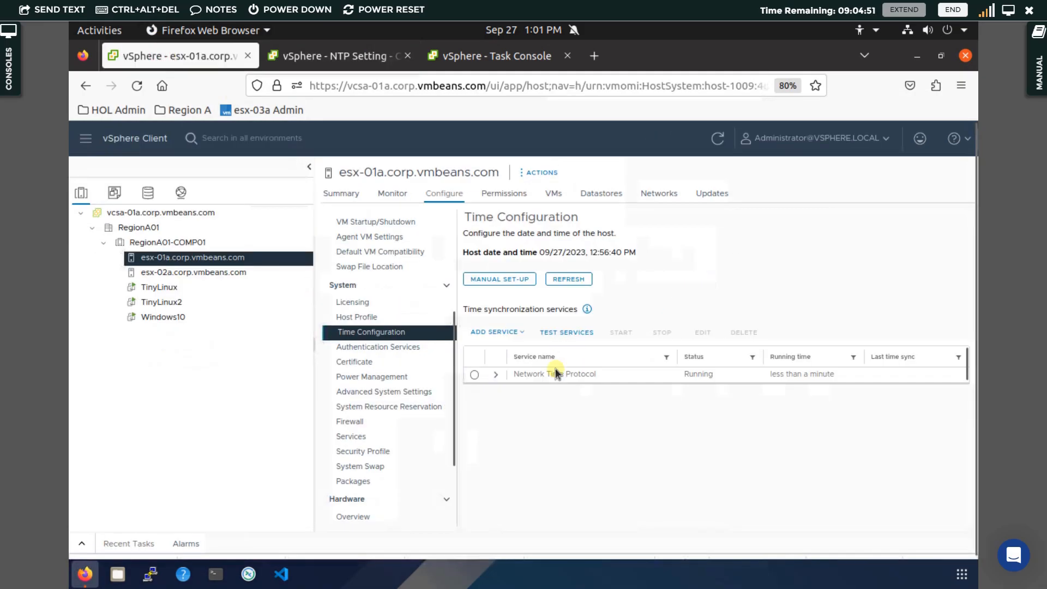
left_click(496, 374)
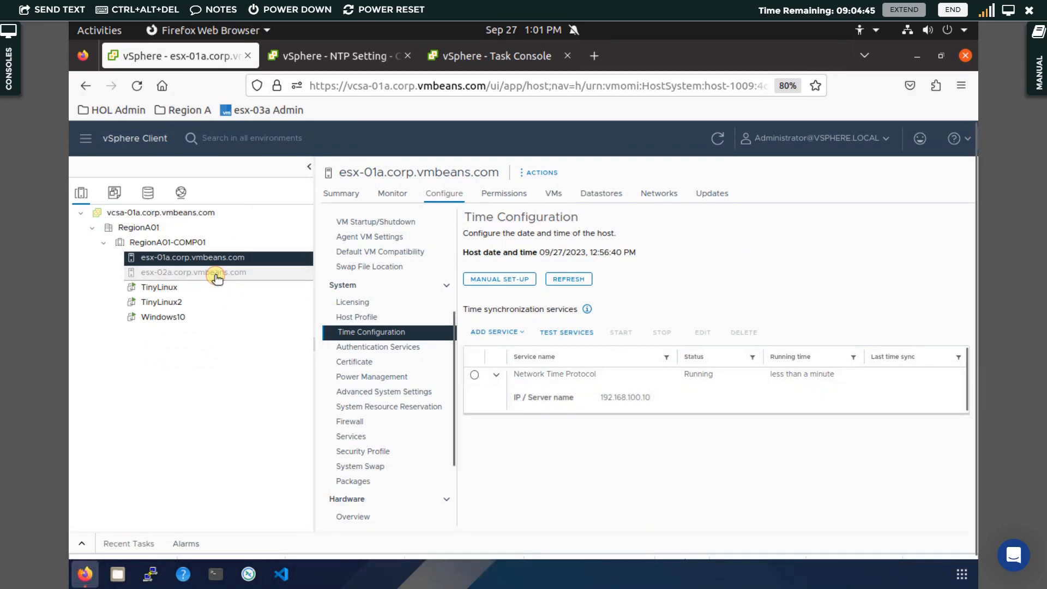
left_click(217, 278)
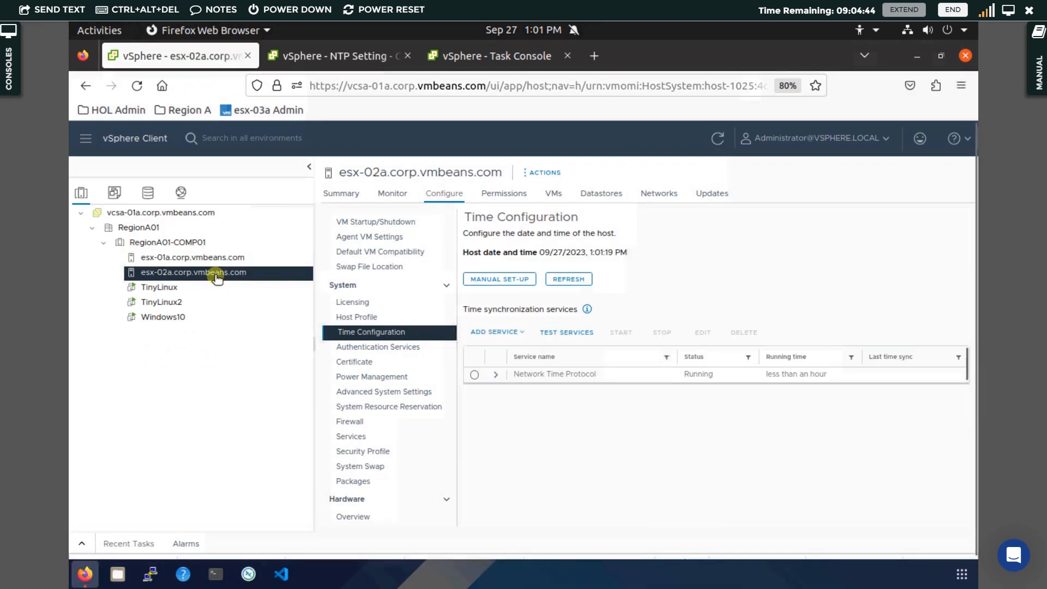
left_click(492, 375)
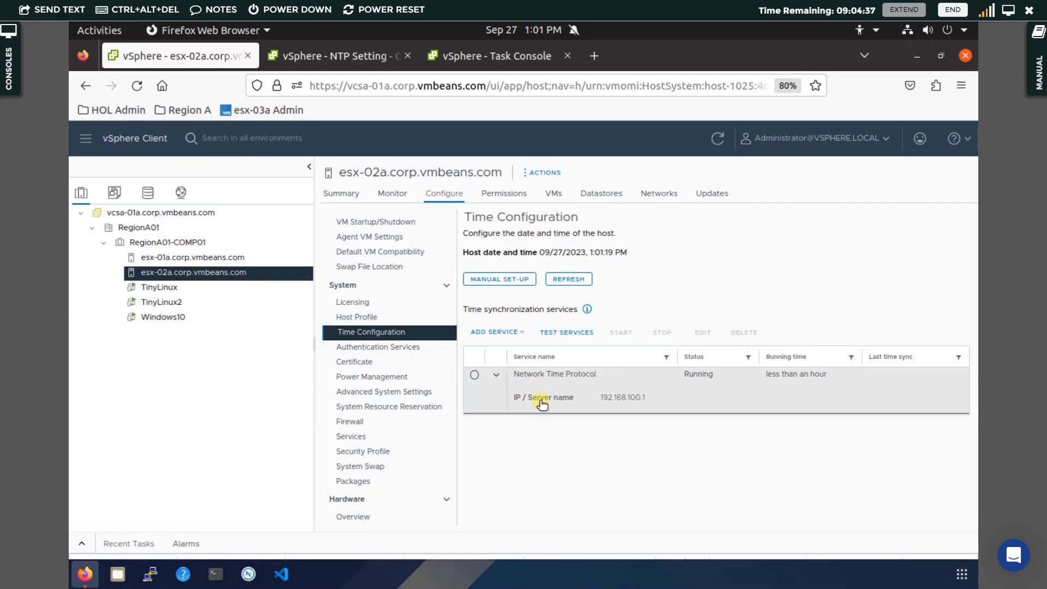
Select both attached hosts and run a host profile compliance check.
left_click(372, 57)
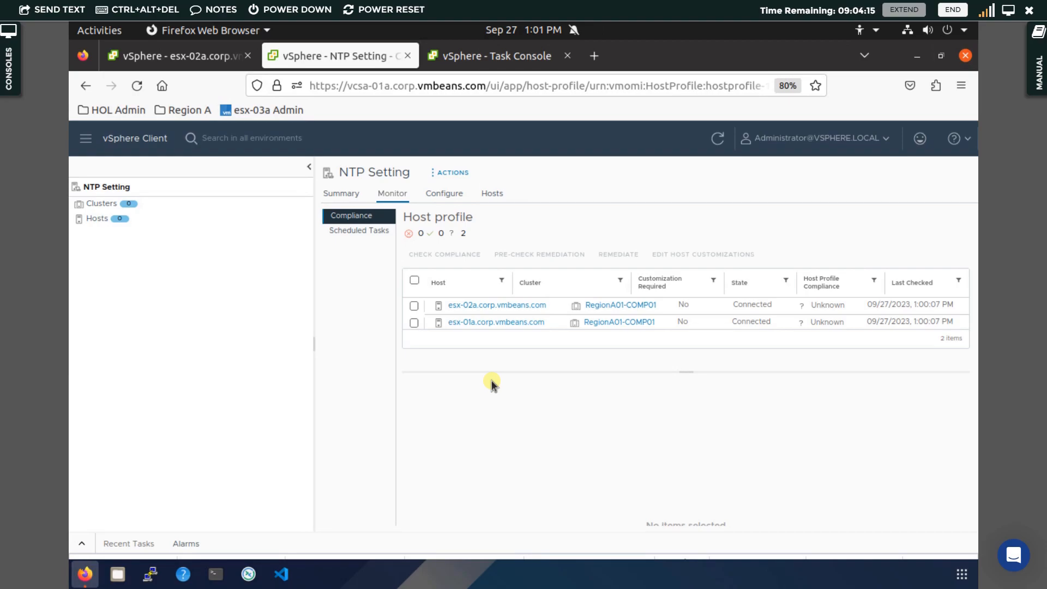
left_click(415, 282)
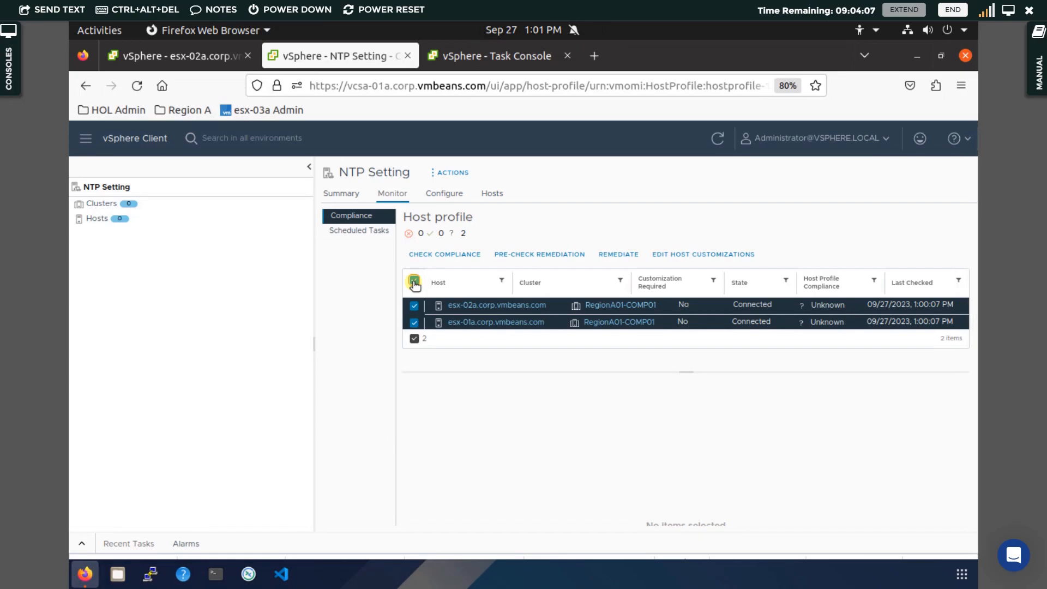
left_click(449, 255)
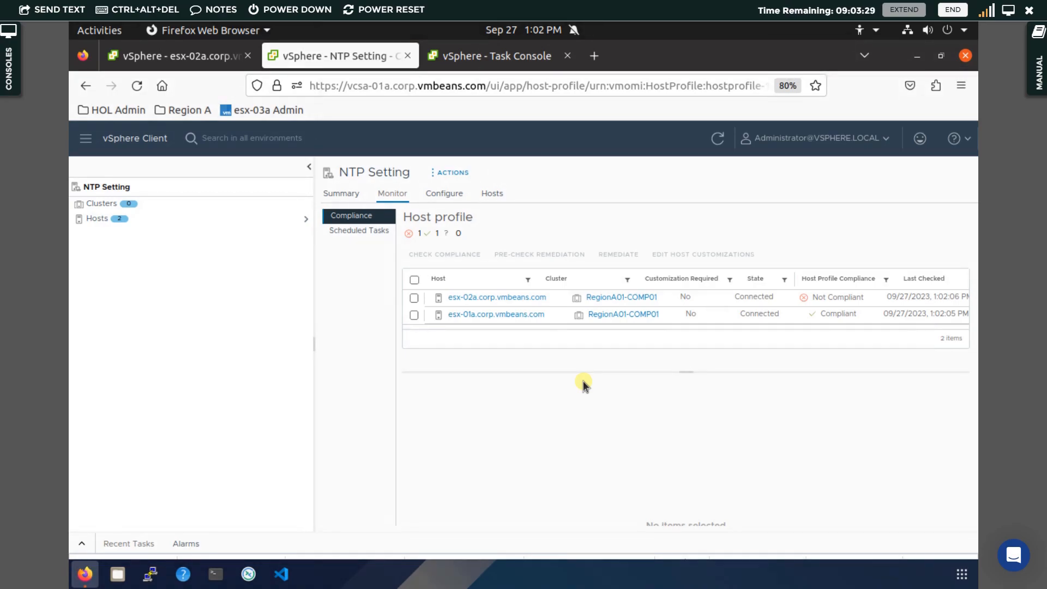
Examine the compliance details for esx-01a and esx-02a.
left_click(721, 317)
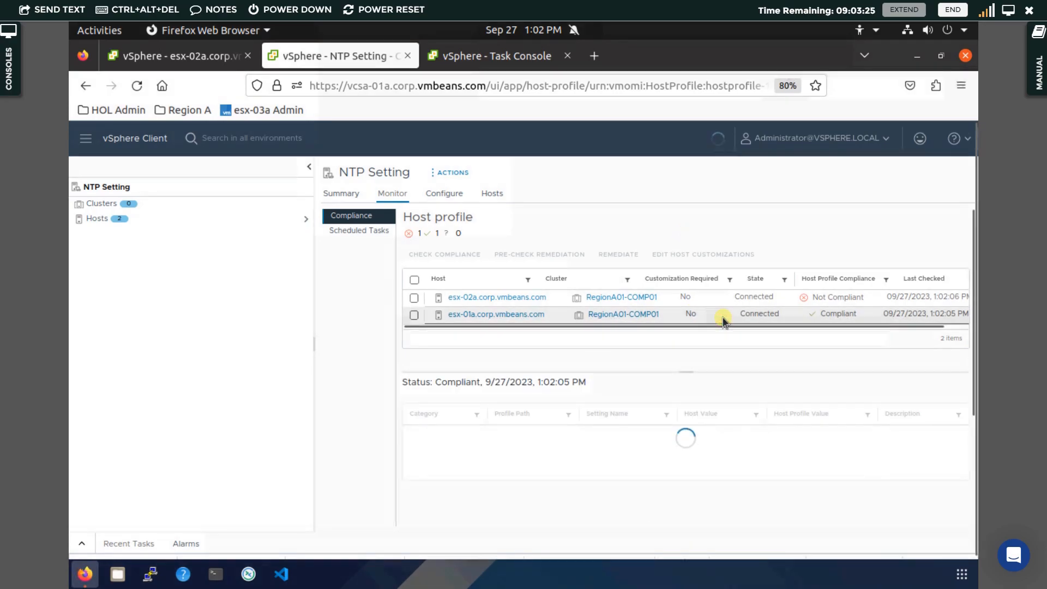
left_click(572, 298)
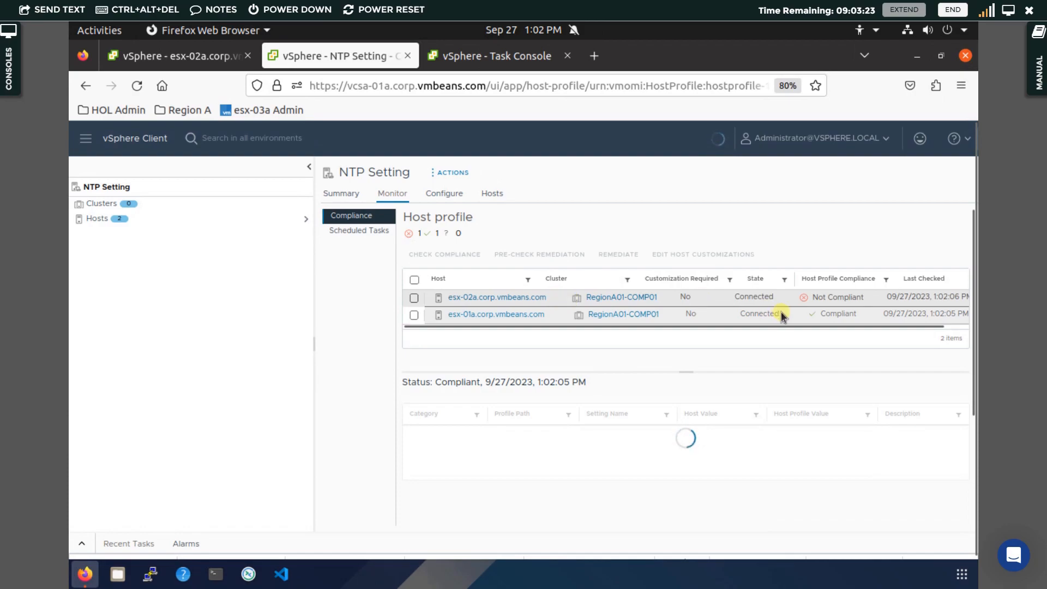
left_click(558, 304)
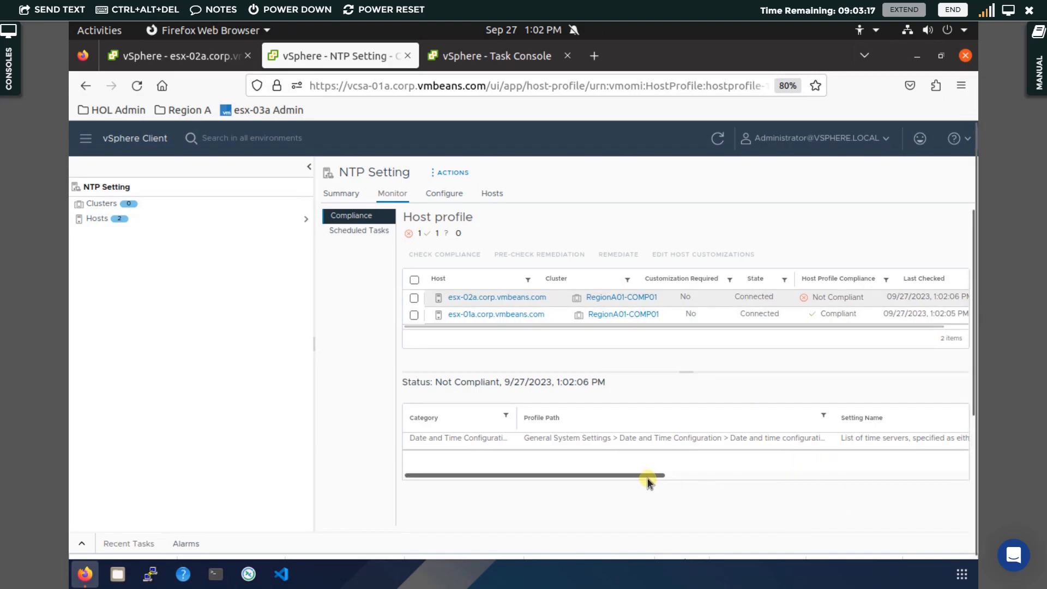
scroll(647, 474, "right", 5)
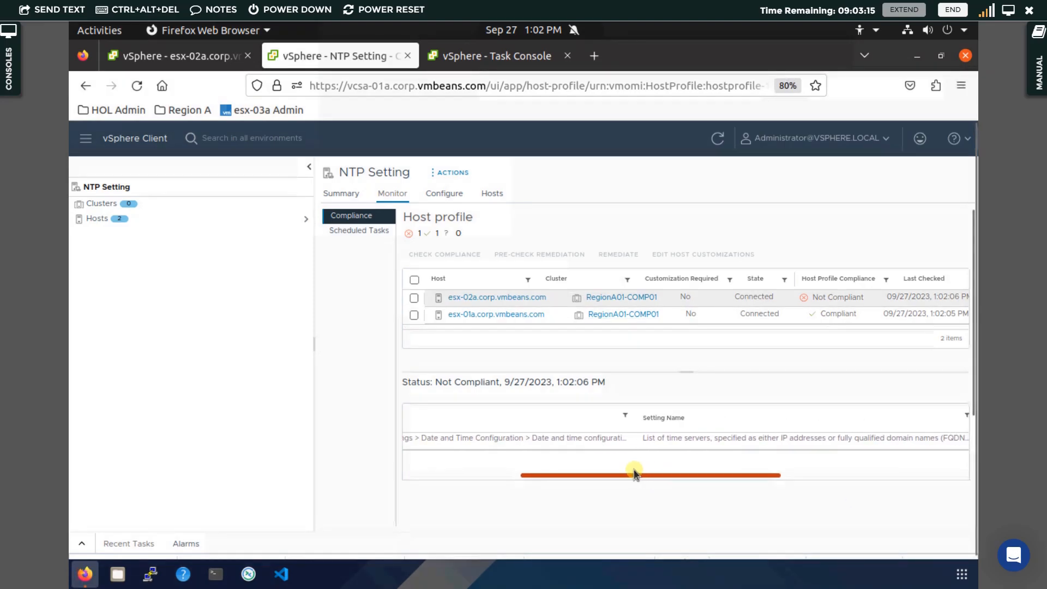
Select both attached hosts and run a pre-check remediation against the NTP Setting host profile.
scroll(634, 469, "left", 5)
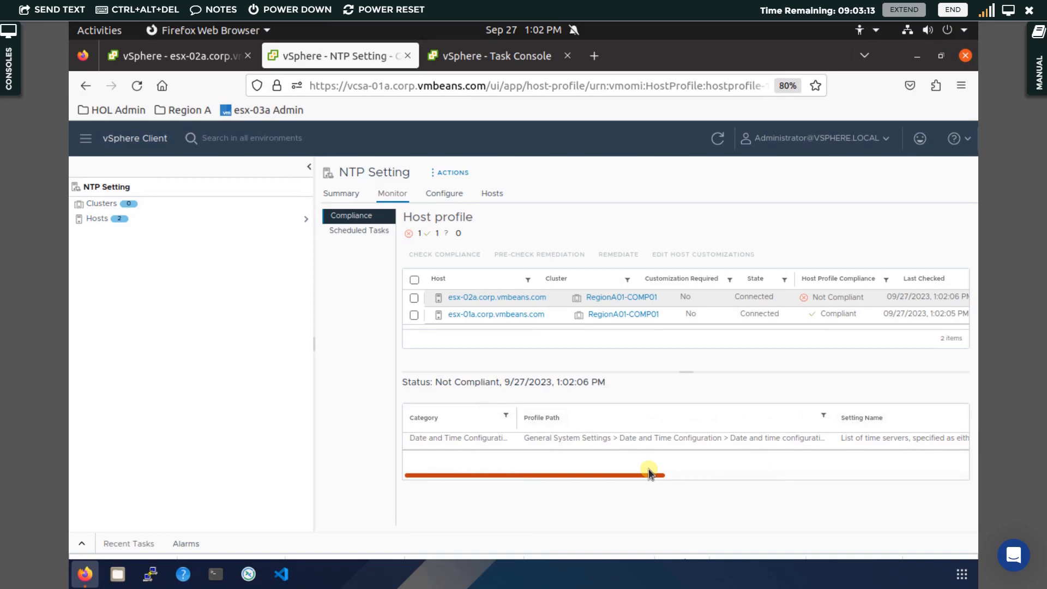
left_click_drag(649, 471, 917, 466)
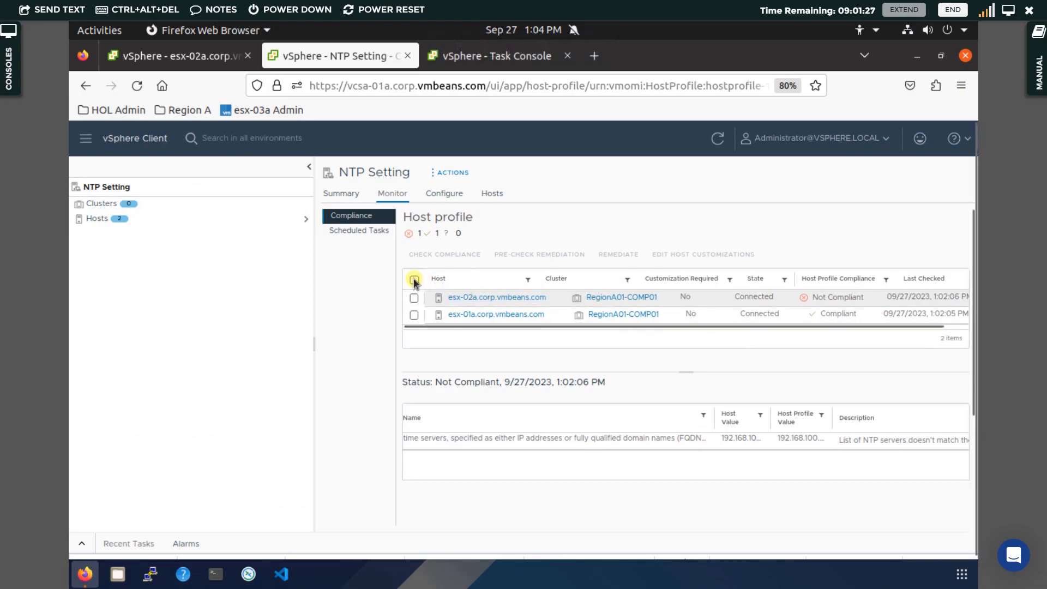
left_click(415, 281)
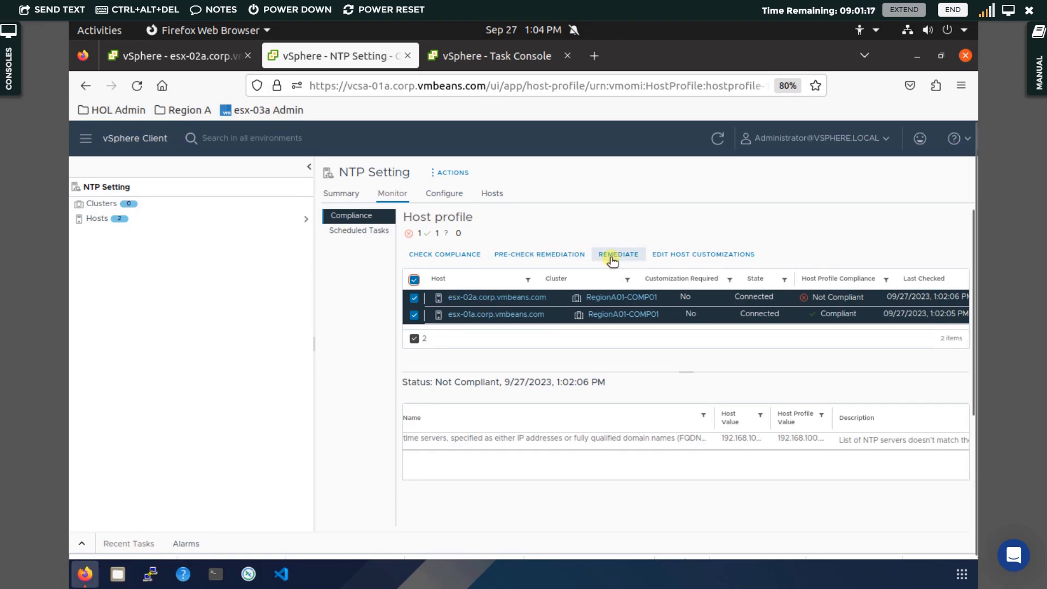
left_click(555, 256)
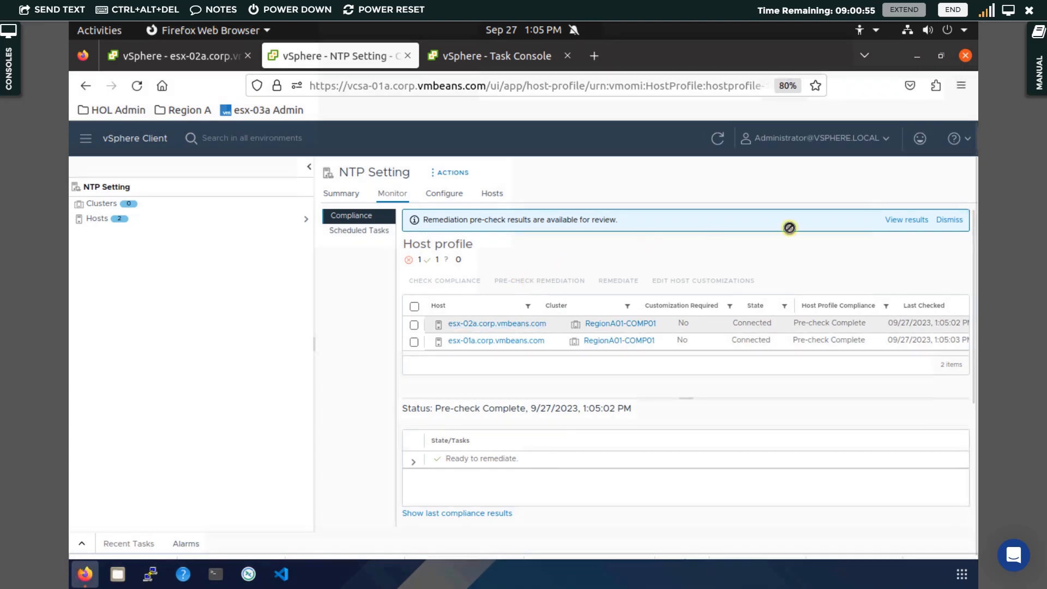
Open the pre-check results, turn off automatic reboot of hosts, select both hosts and remediate them.
left_click(897, 220)
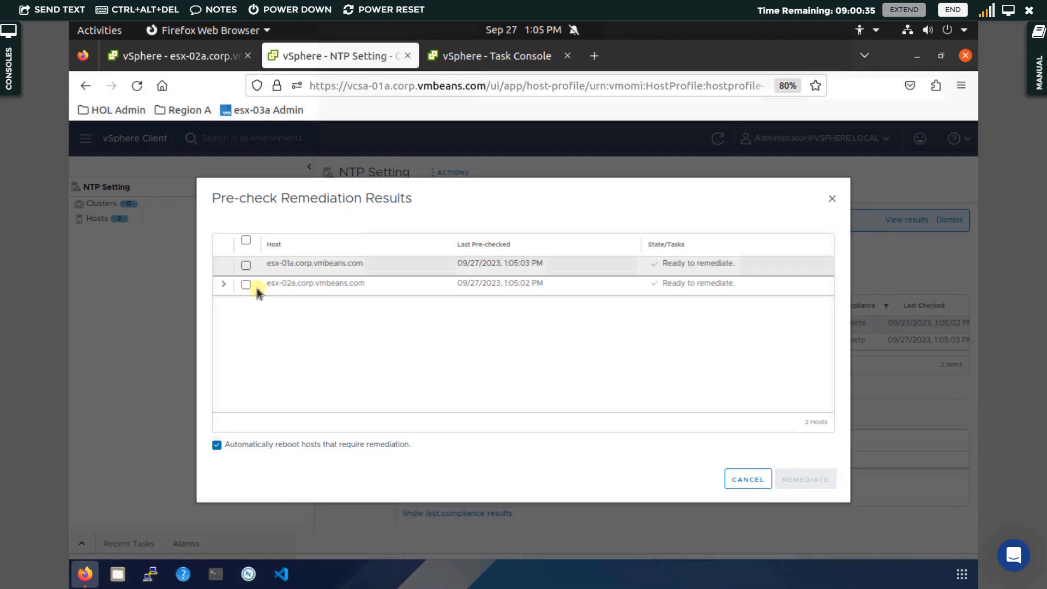
left_click(223, 284)
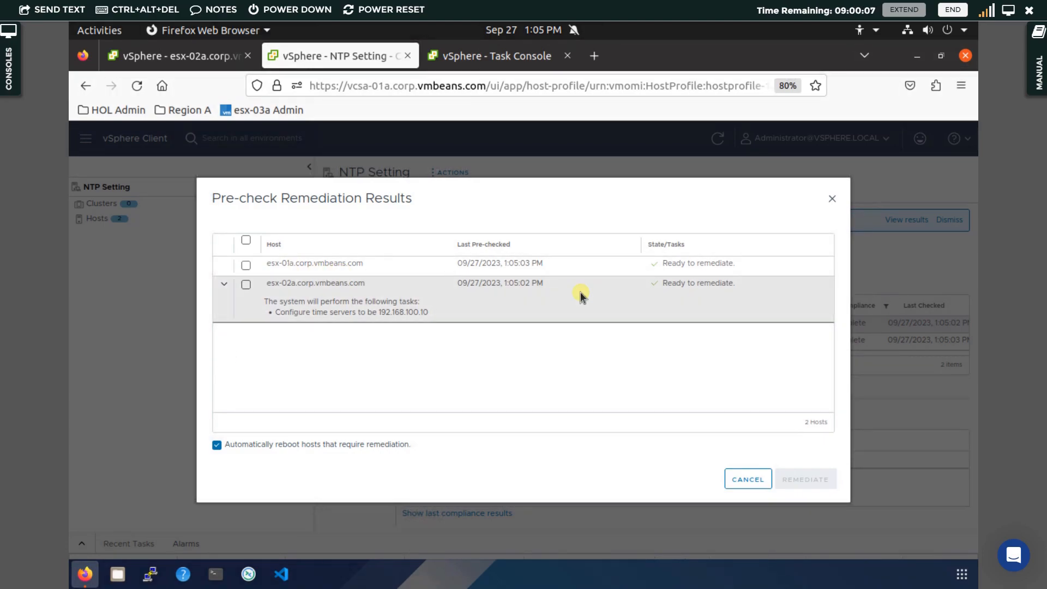
left_click(216, 444)
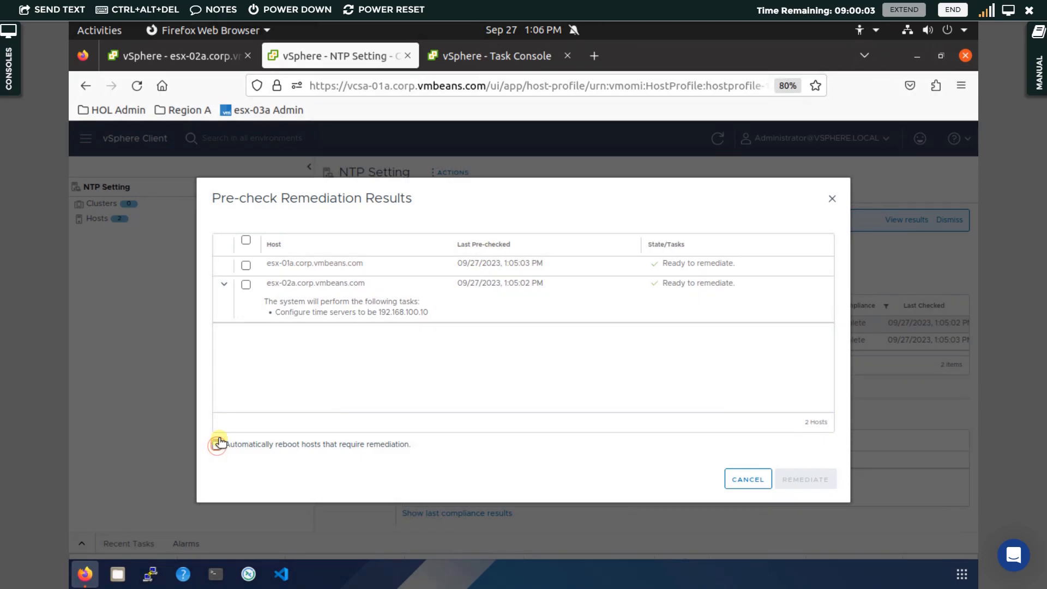
left_click(245, 240)
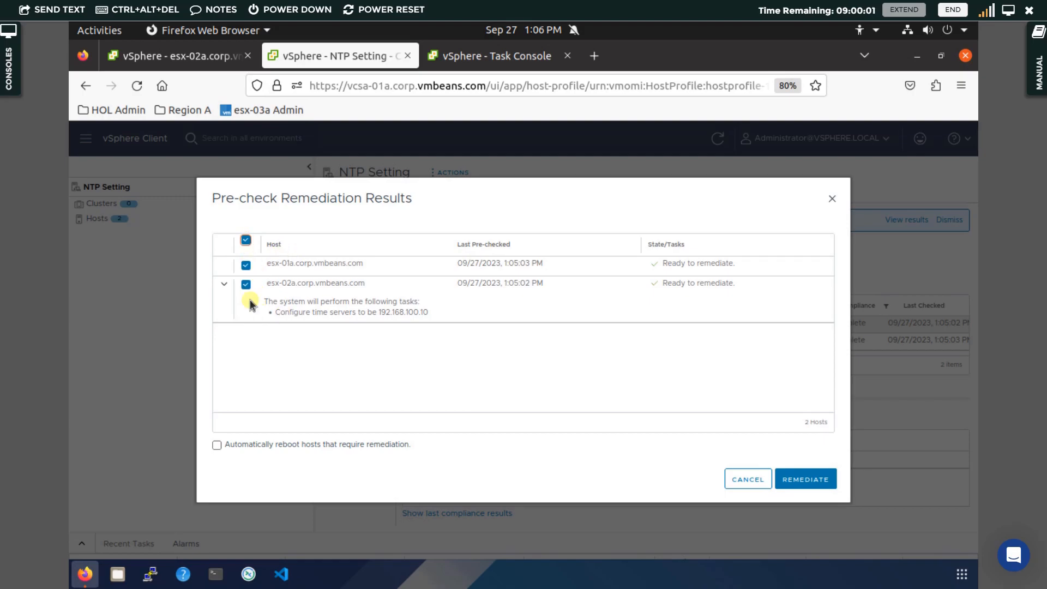
left_click(800, 482)
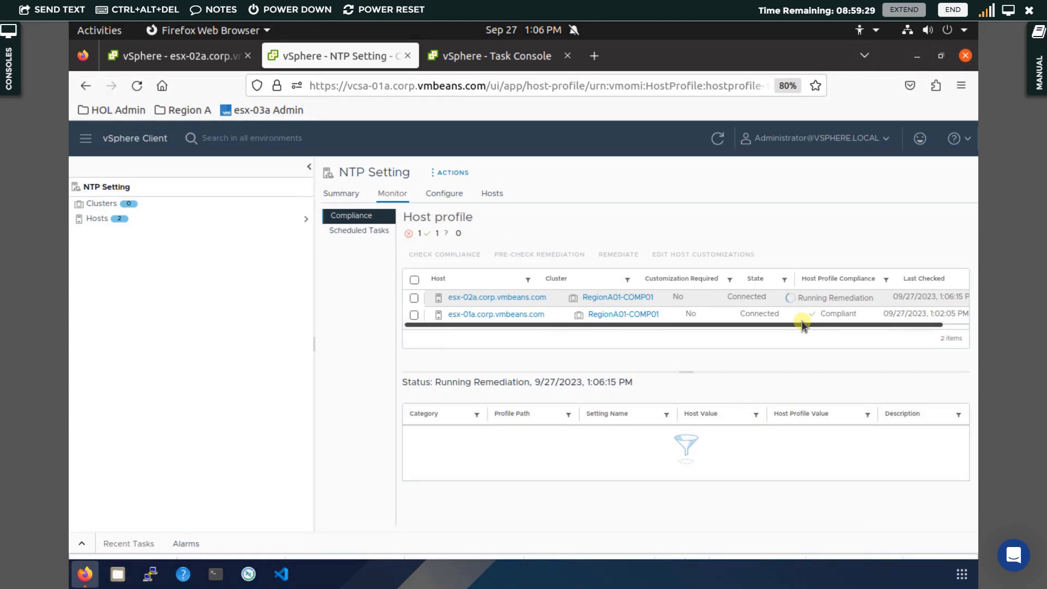
Review the task console, then rerun the host profile compliance check on esx-02a.
left_click(472, 59)
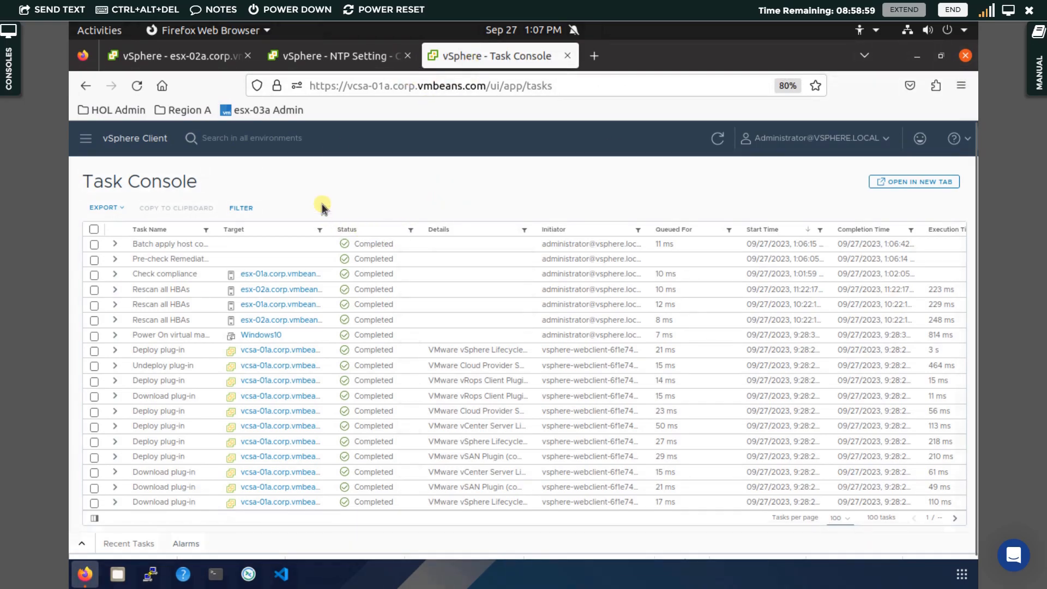
left_click(351, 59)
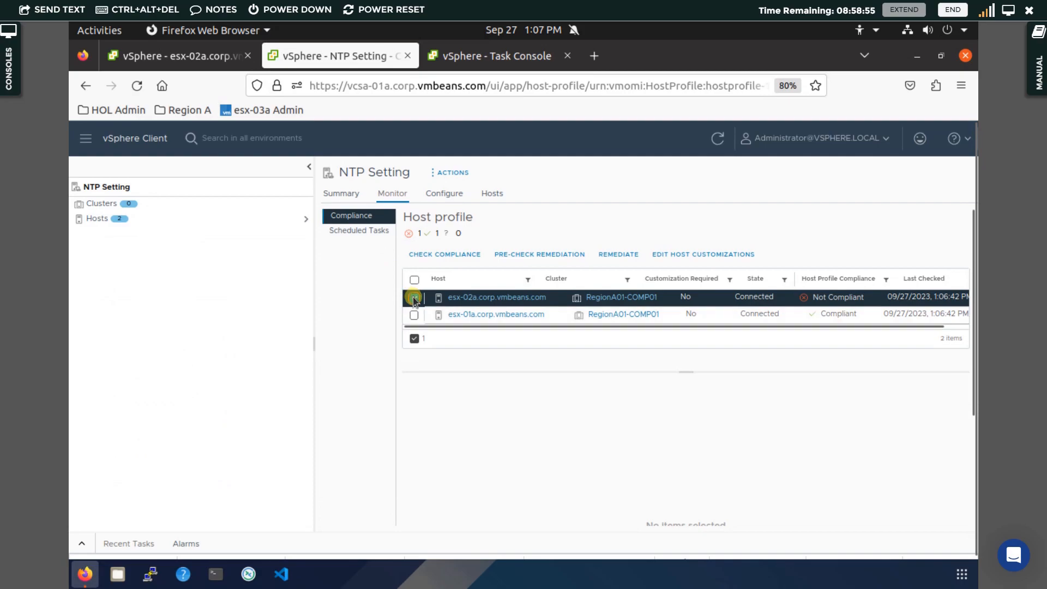
left_click(456, 256)
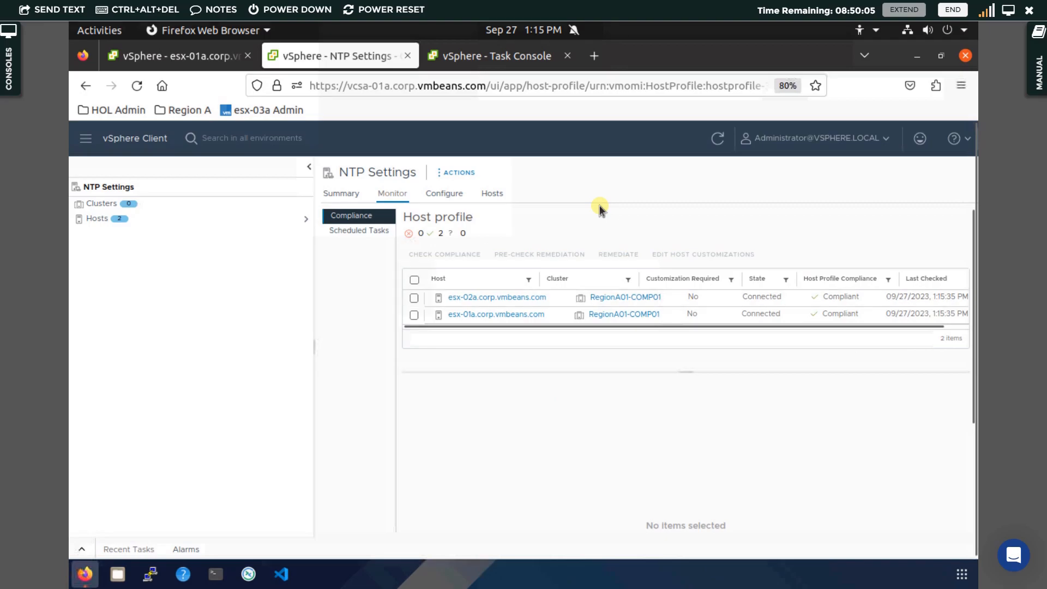
Inspect the Network Time Protocol server entry in the Time Configuration of esx-02a and esx-01a.
left_click(159, 57)
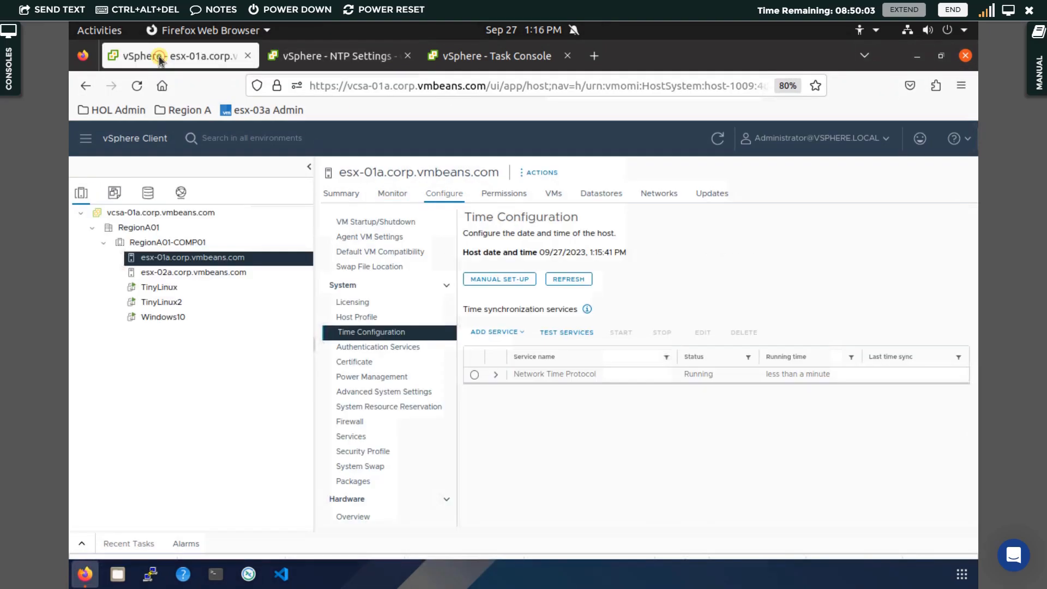
left_click(172, 276)
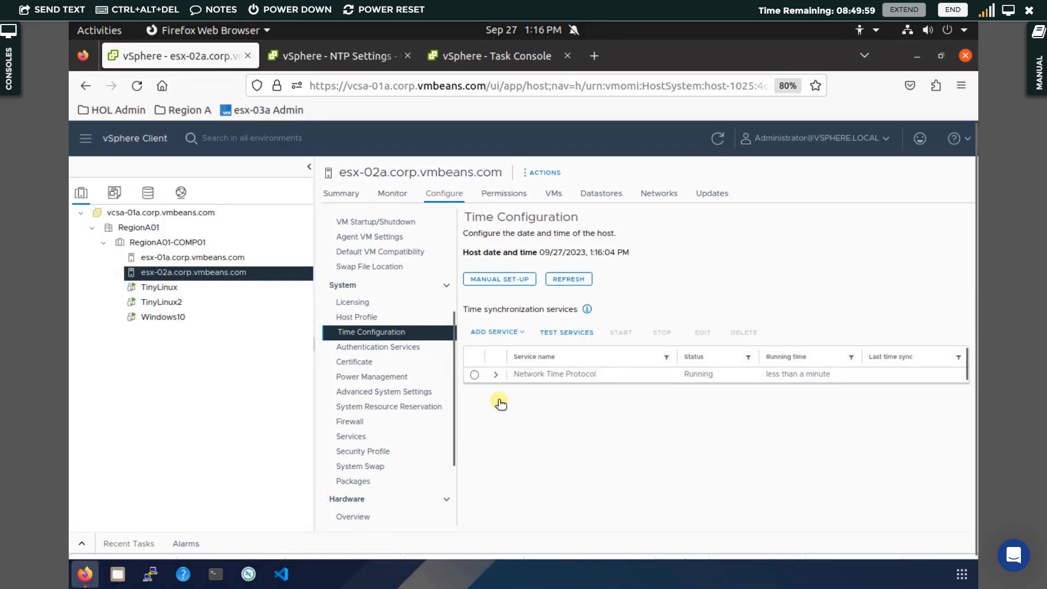
left_click(497, 376)
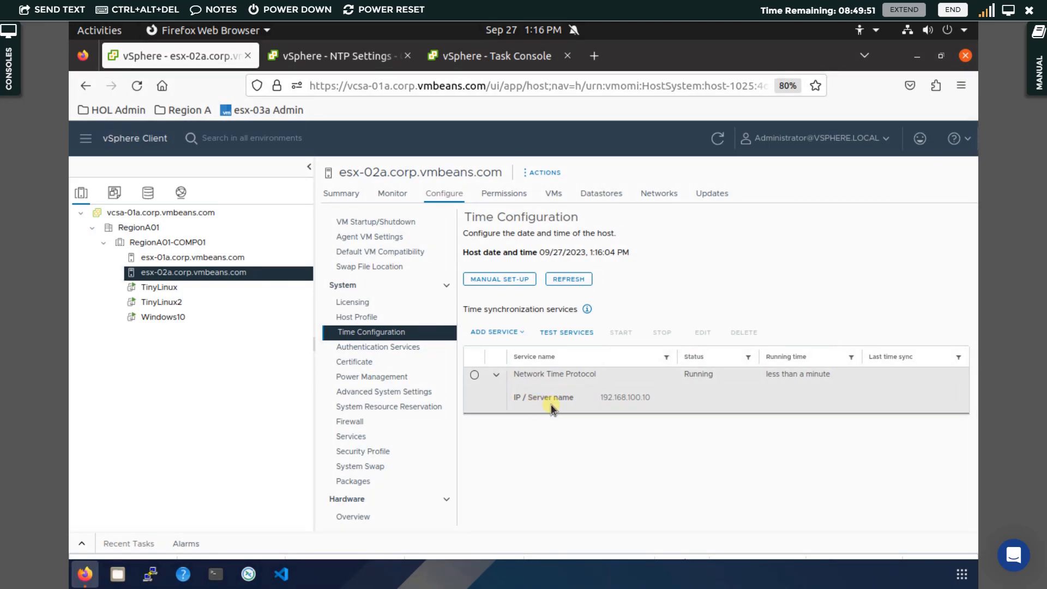
left_click(244, 261)
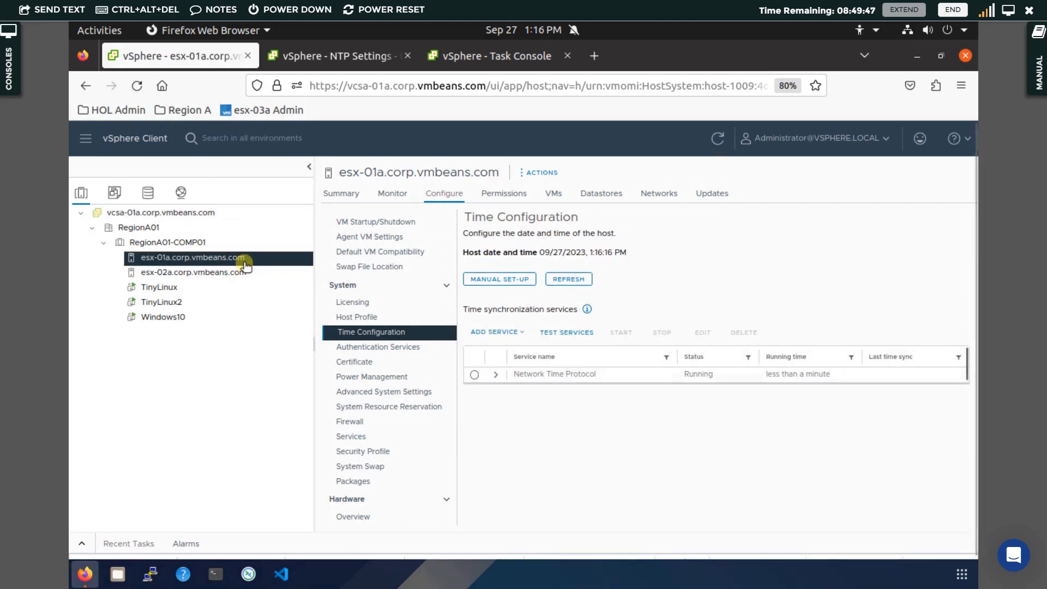
left_click(496, 375)
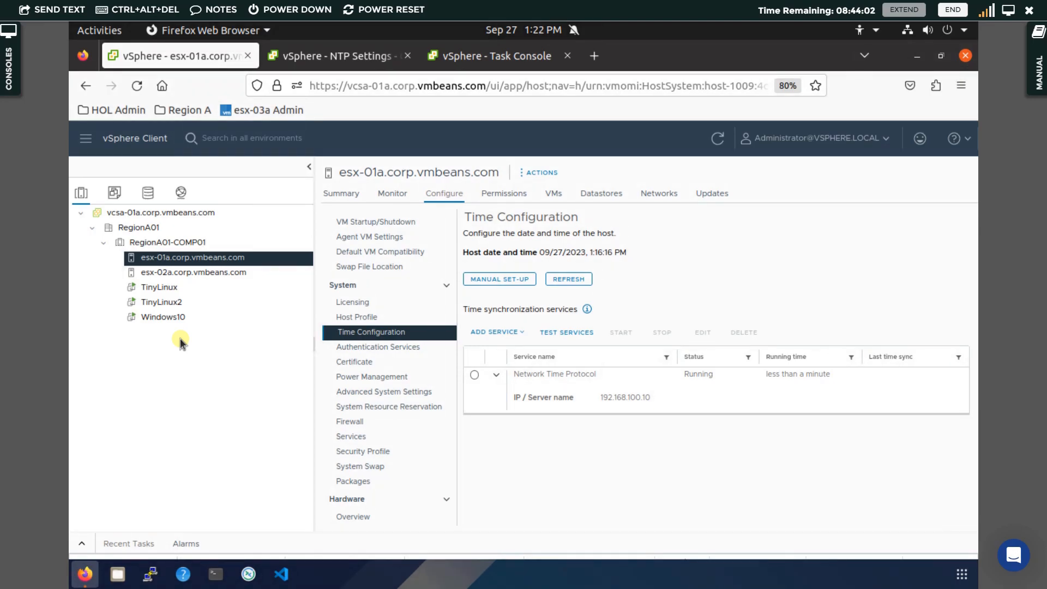
Open the NTP Settings host profile for editing from its summary.
left_click(338, 58)
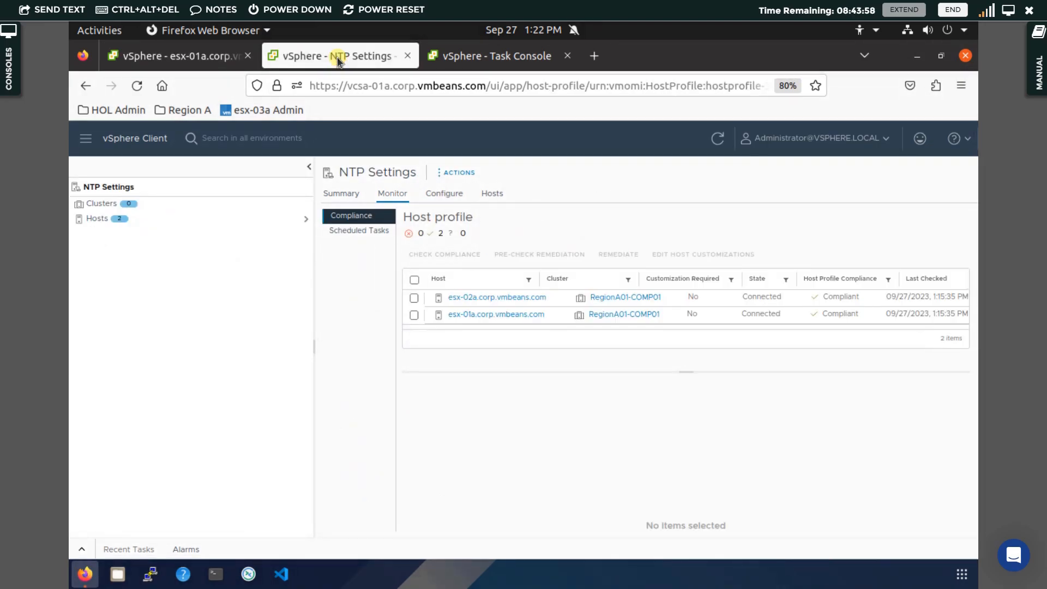
left_click(339, 193)
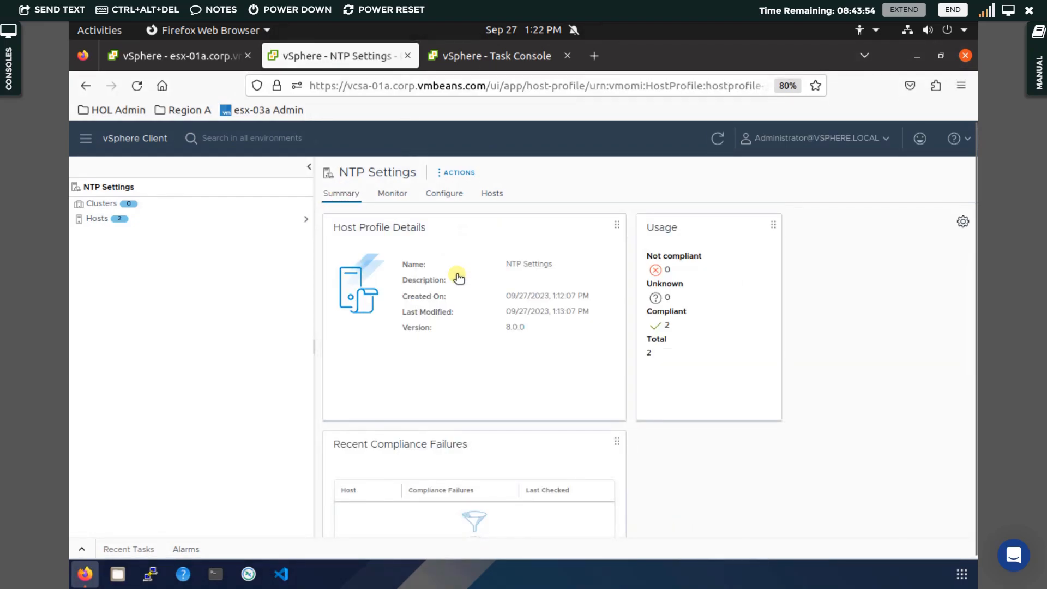
left_click(454, 173)
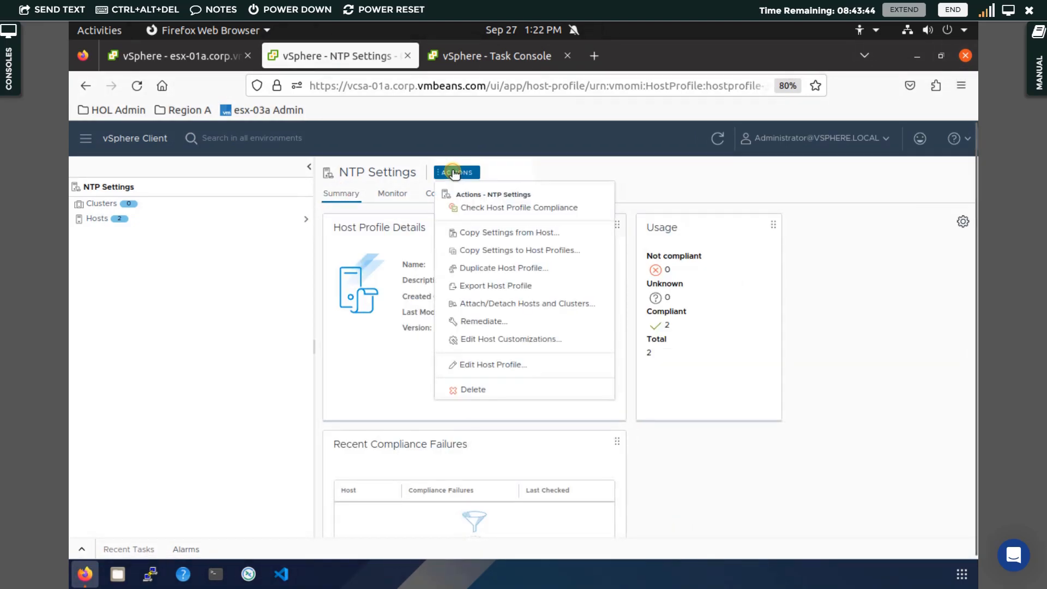
left_click(477, 367)
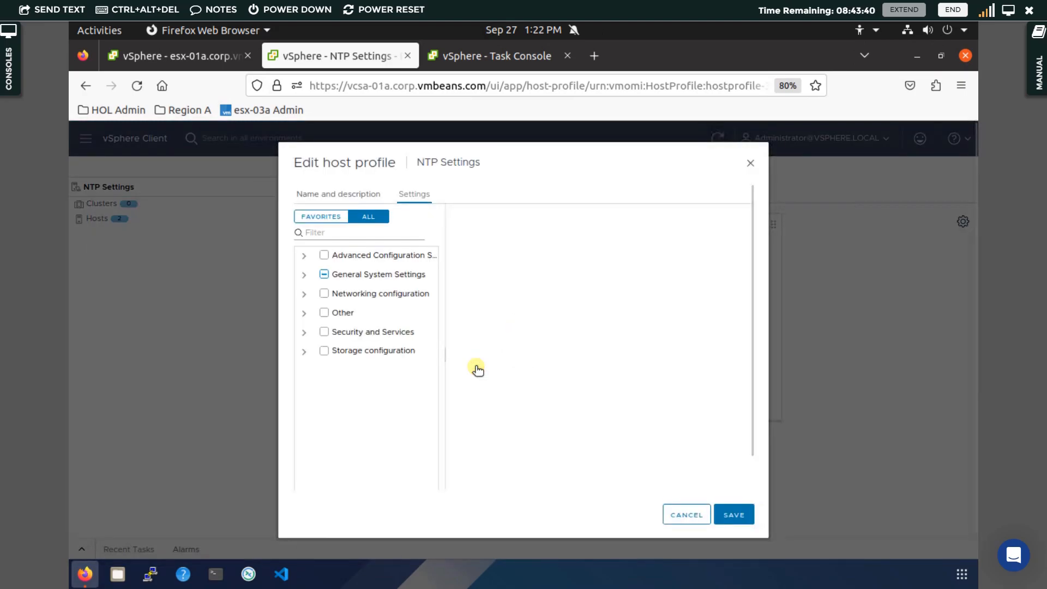
Include the root user under Security and Services > Security Settings > Security > User Configuration in the profile.
left_click(304, 332)
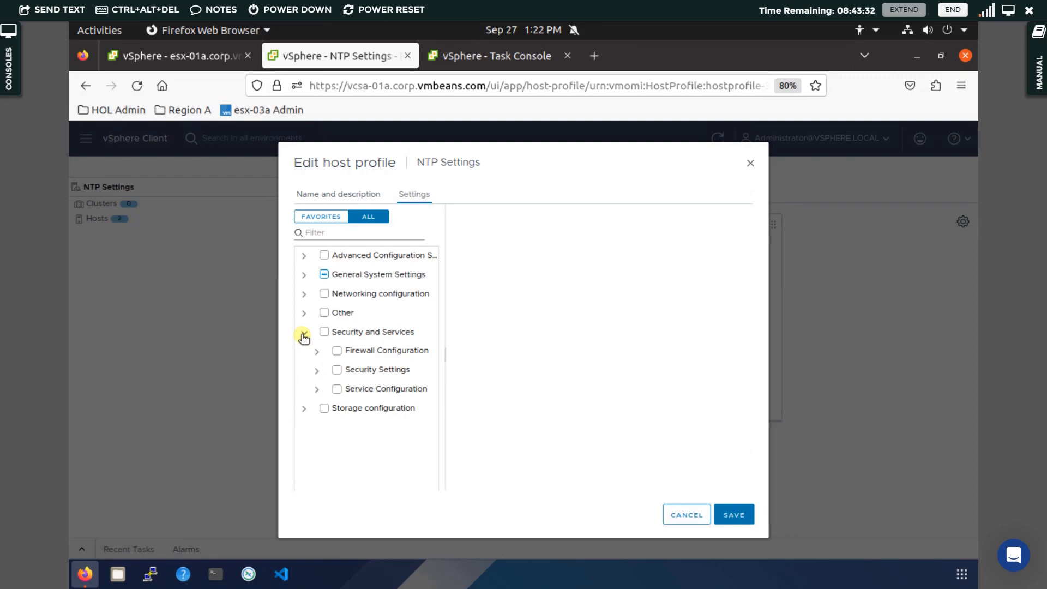
left_click(316, 372)
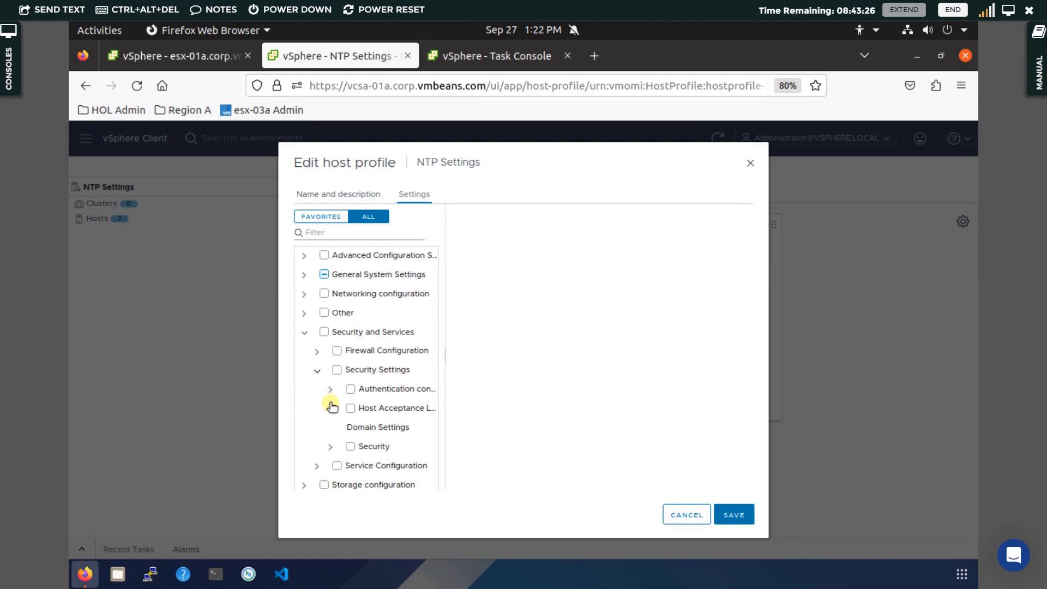
left_click(331, 446)
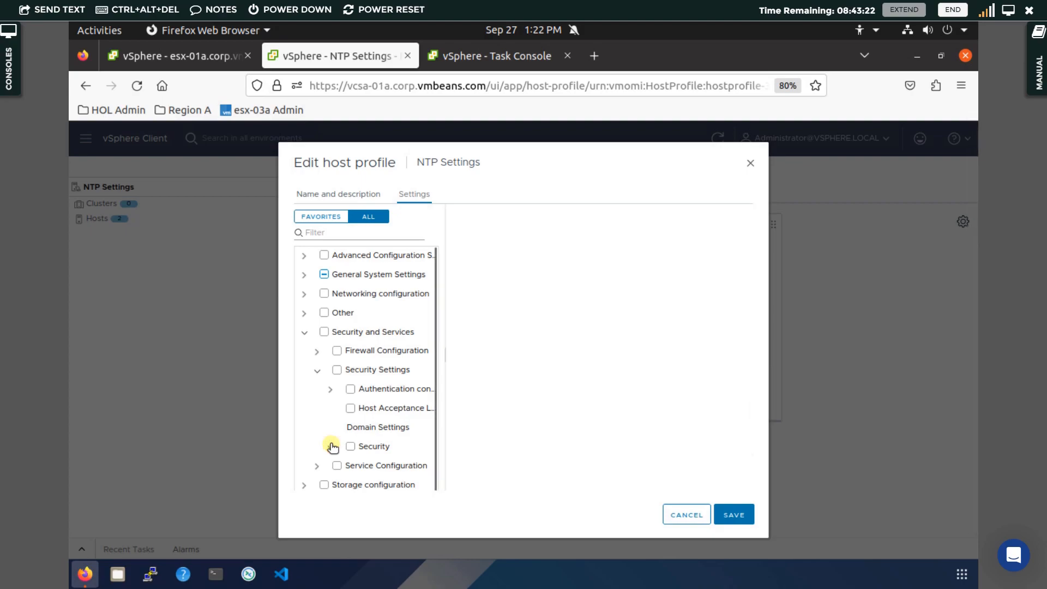
scroll(330, 439, "down", 3)
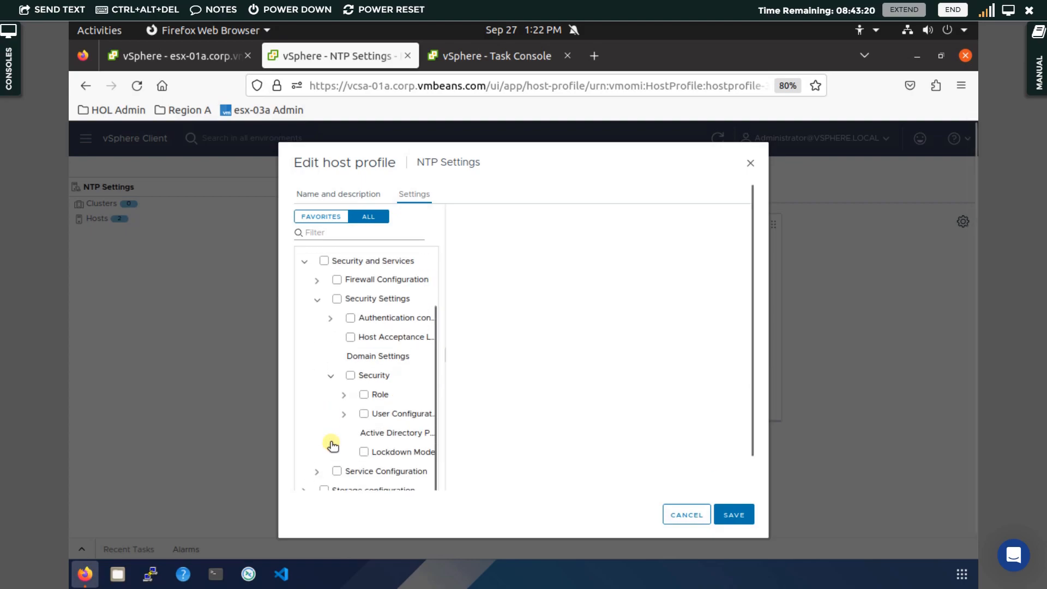
scroll(329, 439, "up", 2)
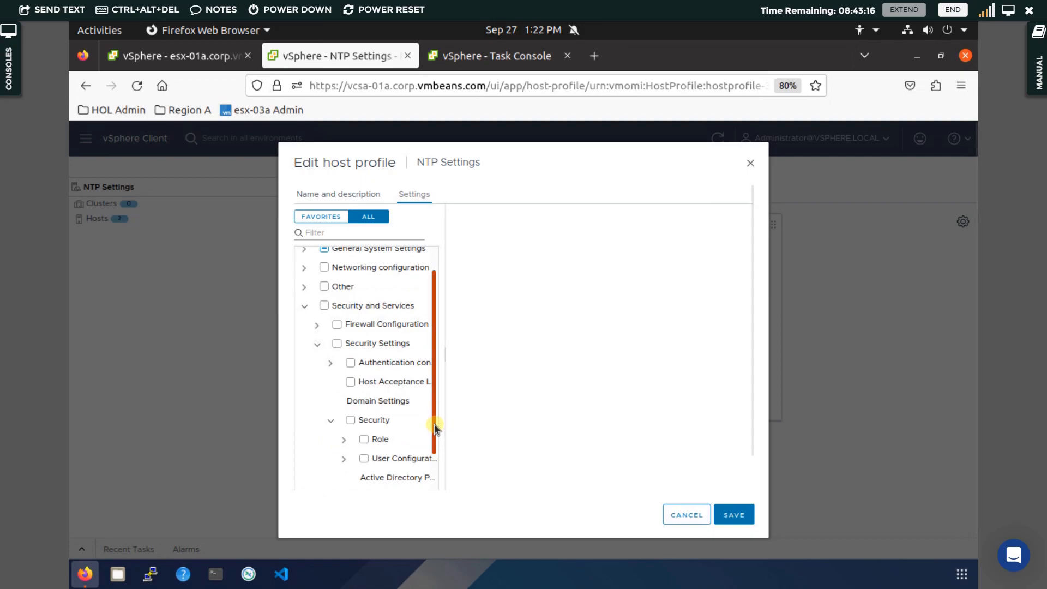
left_click_drag(435, 416, 433, 459)
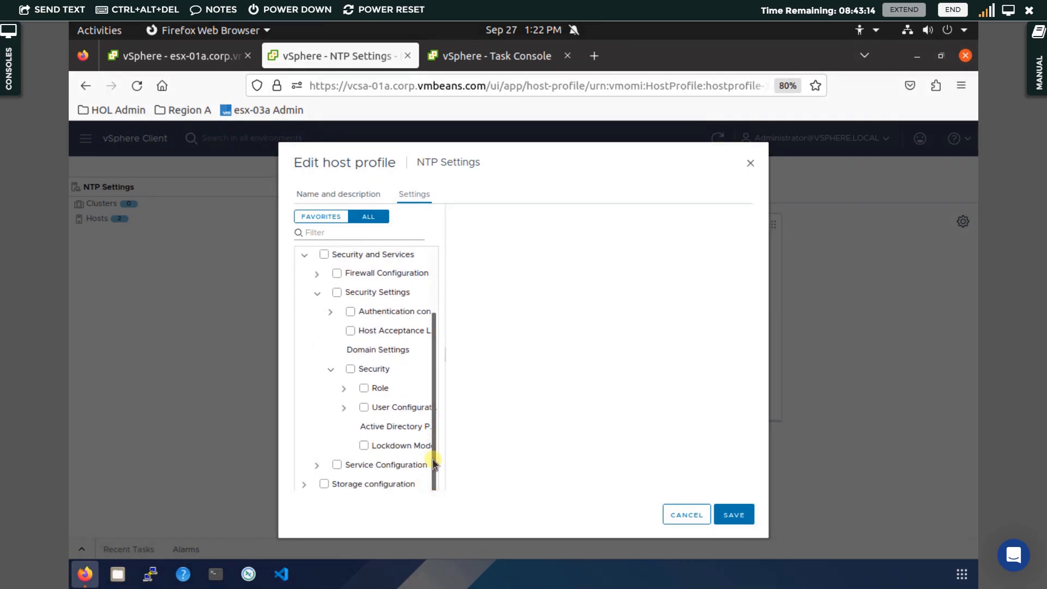
left_click(342, 409)
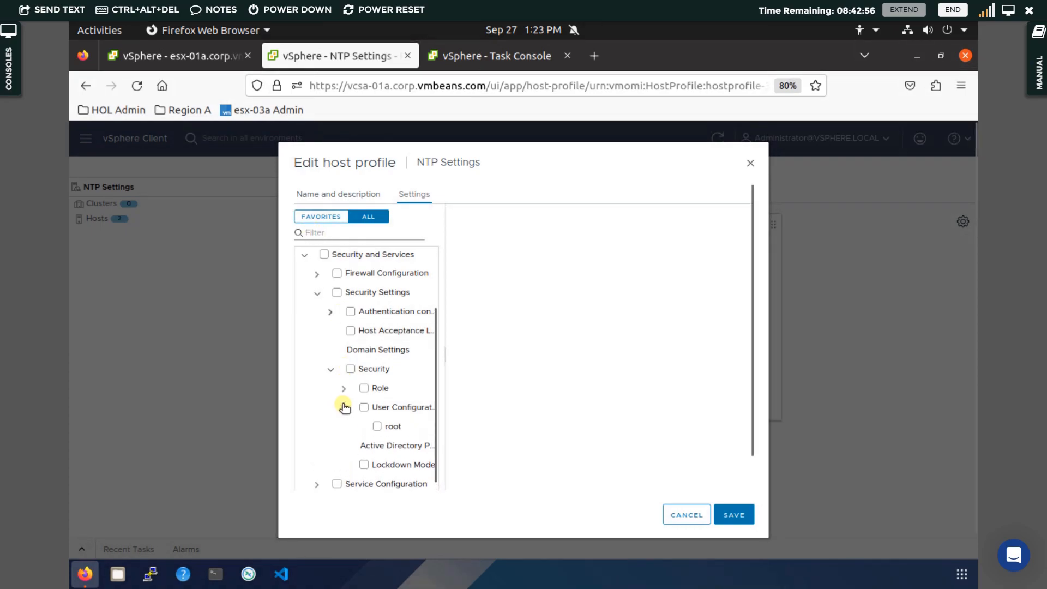
left_click_drag(434, 364, 374, 341)
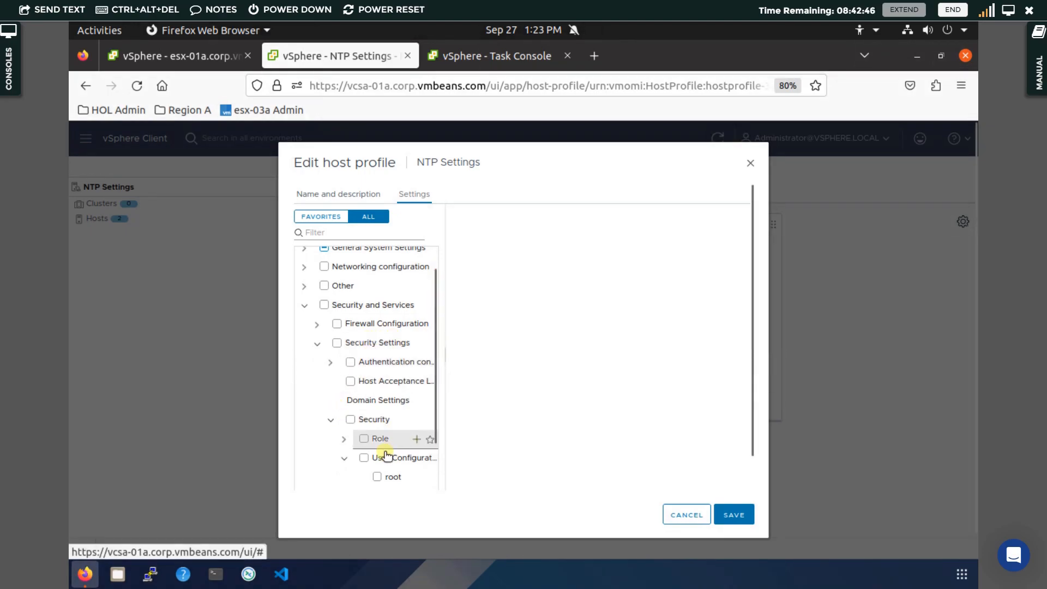
left_click(381, 478)
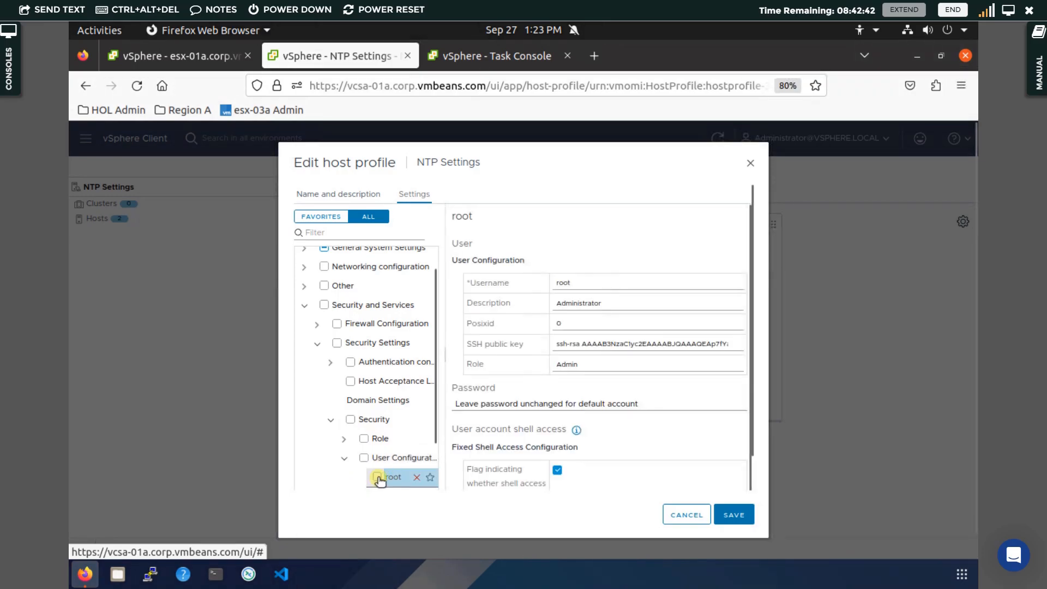
left_click(377, 478)
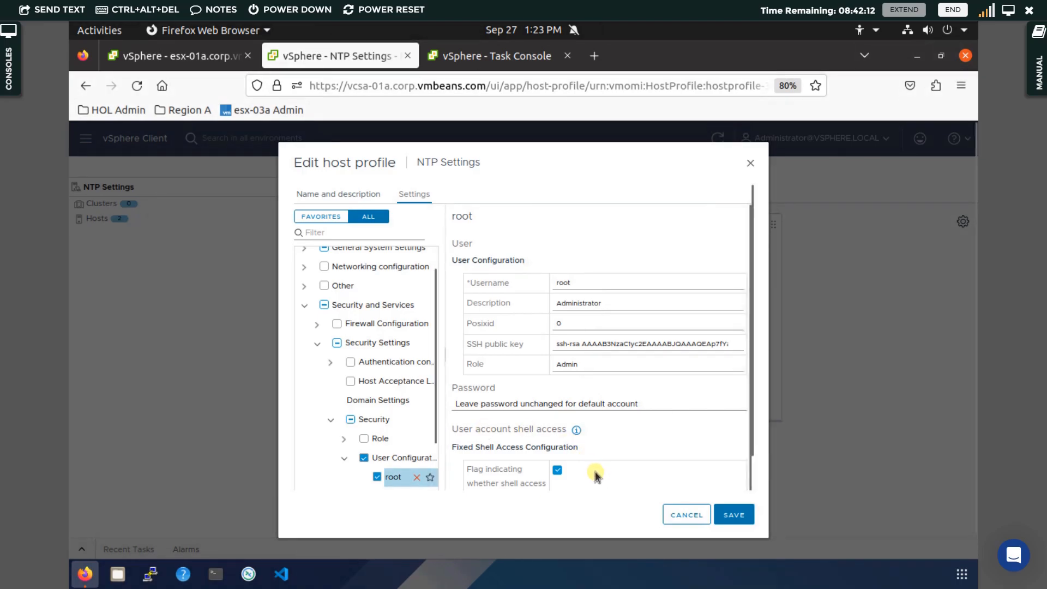
Set the root user's password option in the profile to Fixed password configuration.
left_click(753, 477)
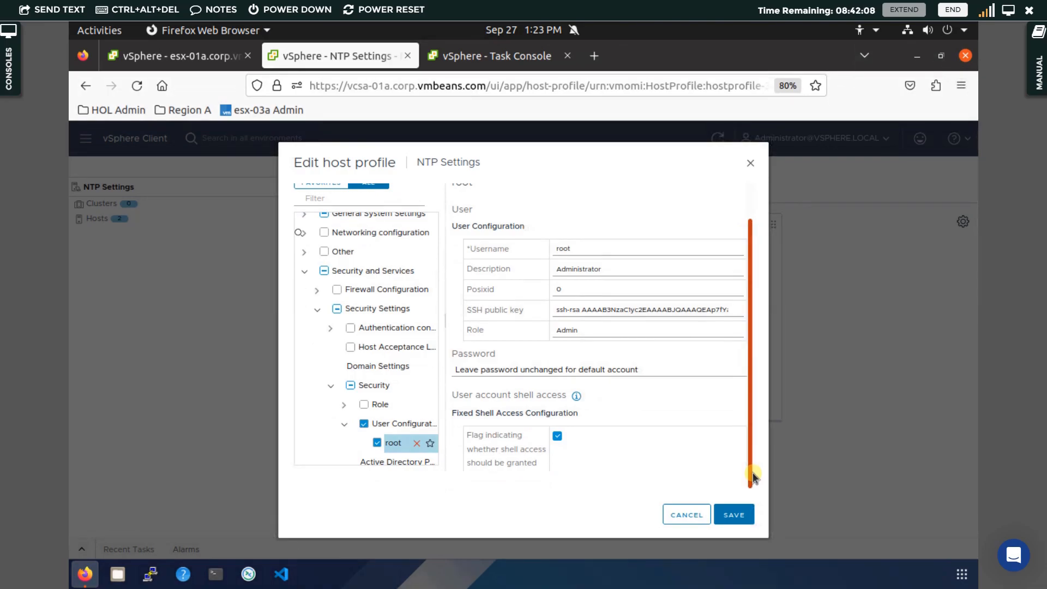
left_click(571, 375)
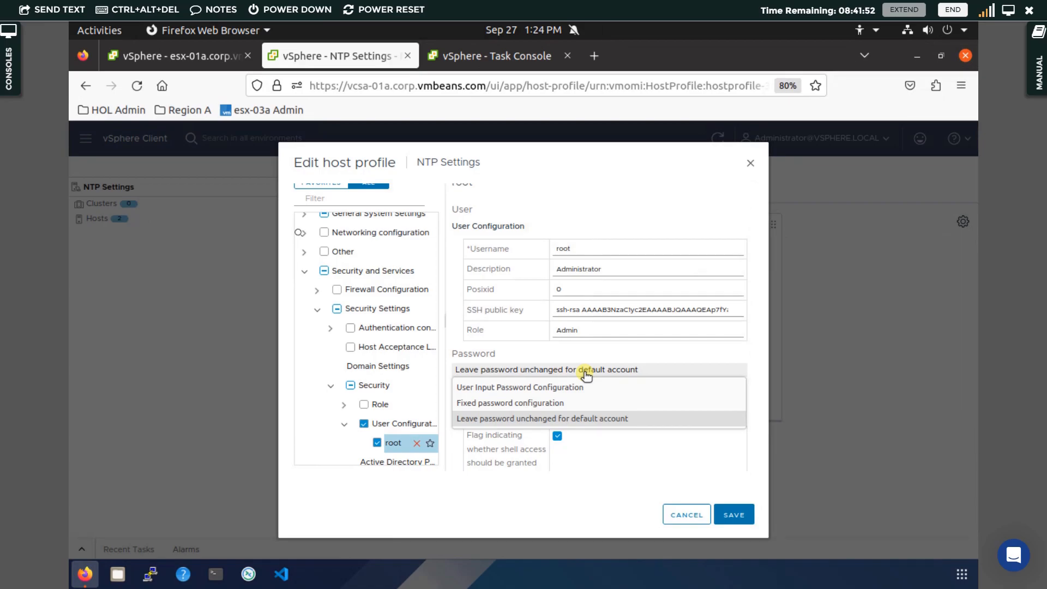
left_click(562, 404)
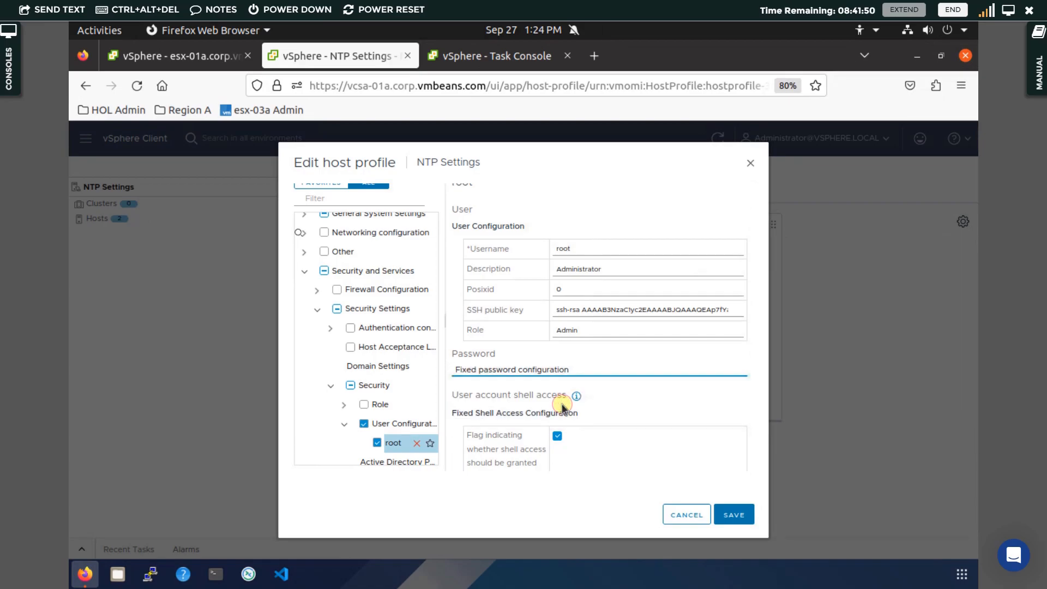
left_click(579, 371)
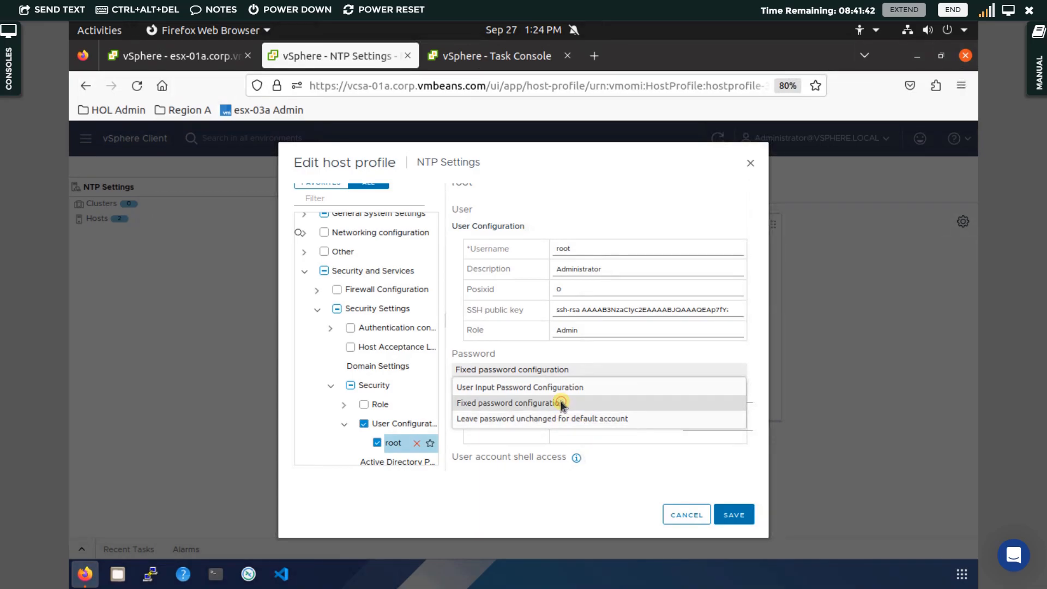
left_click(561, 404)
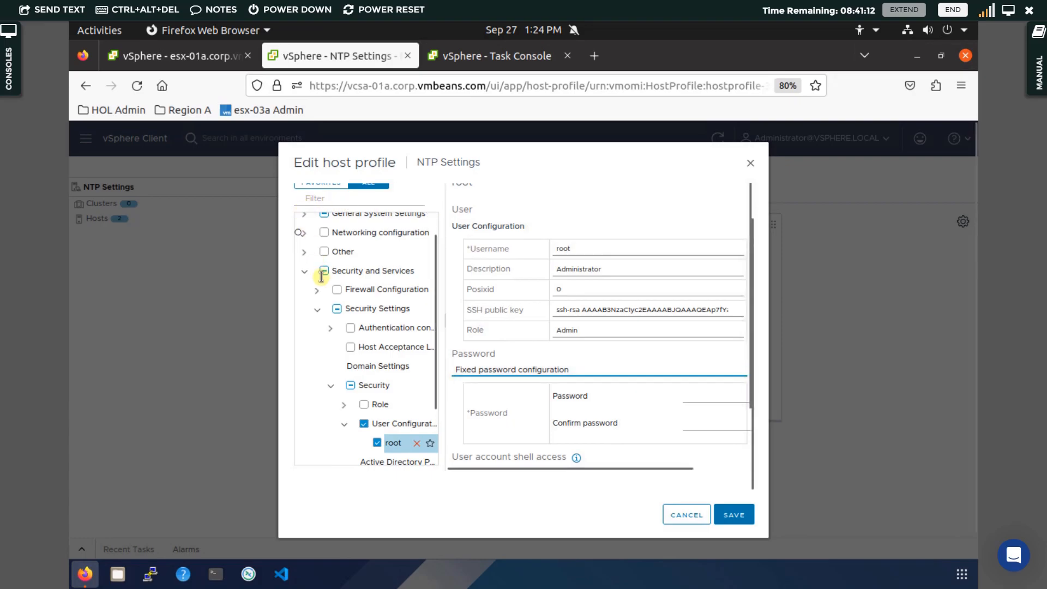
left_click(544, 369)
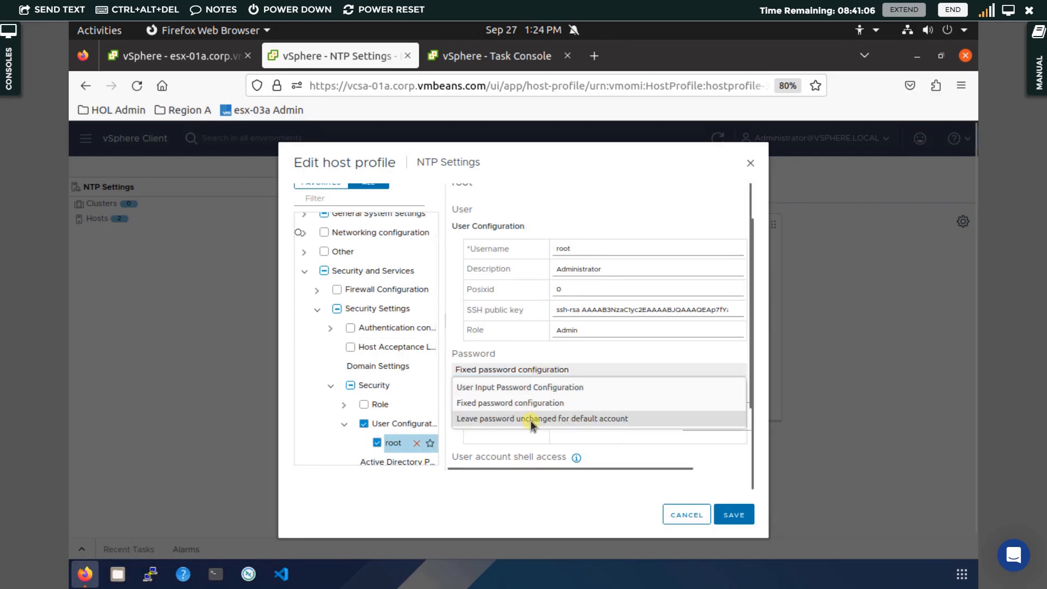
left_click(593, 353)
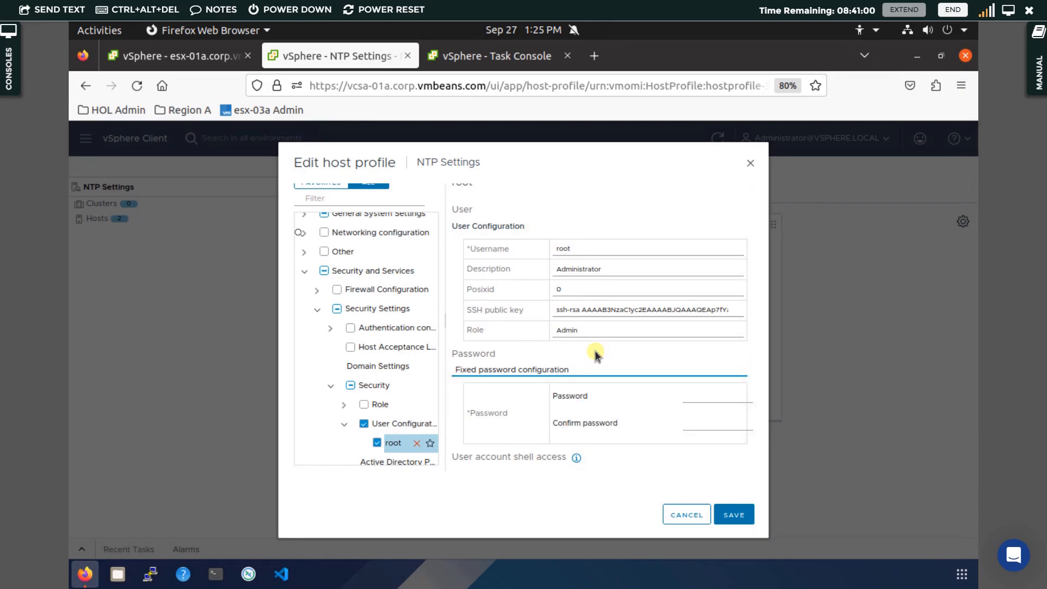
Enter and confirm the fixed root password, save the host profile, and decline saving the login in the browser.
left_click(703, 396)
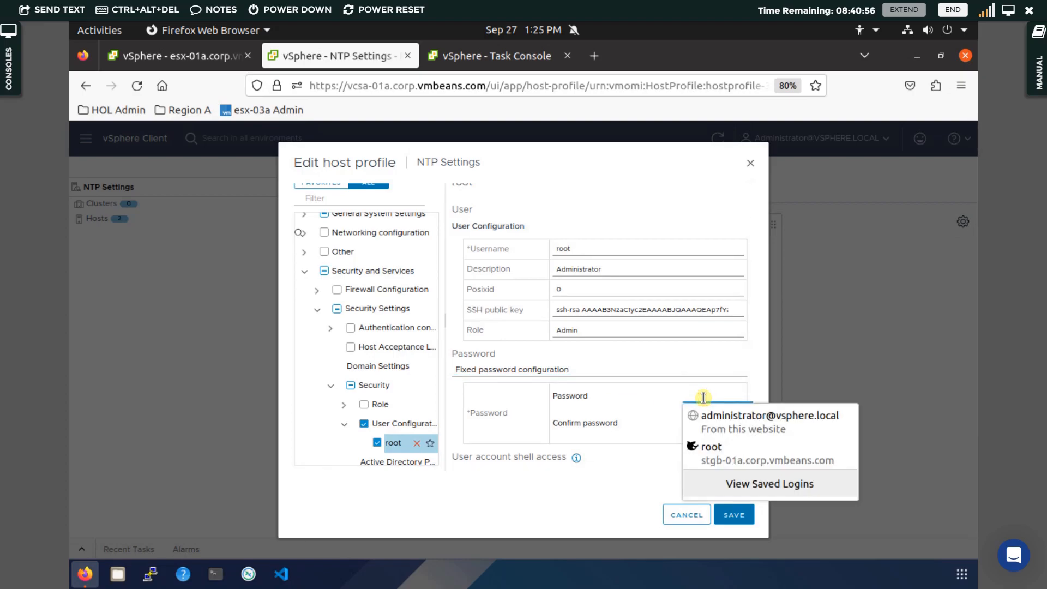
type("••••••")
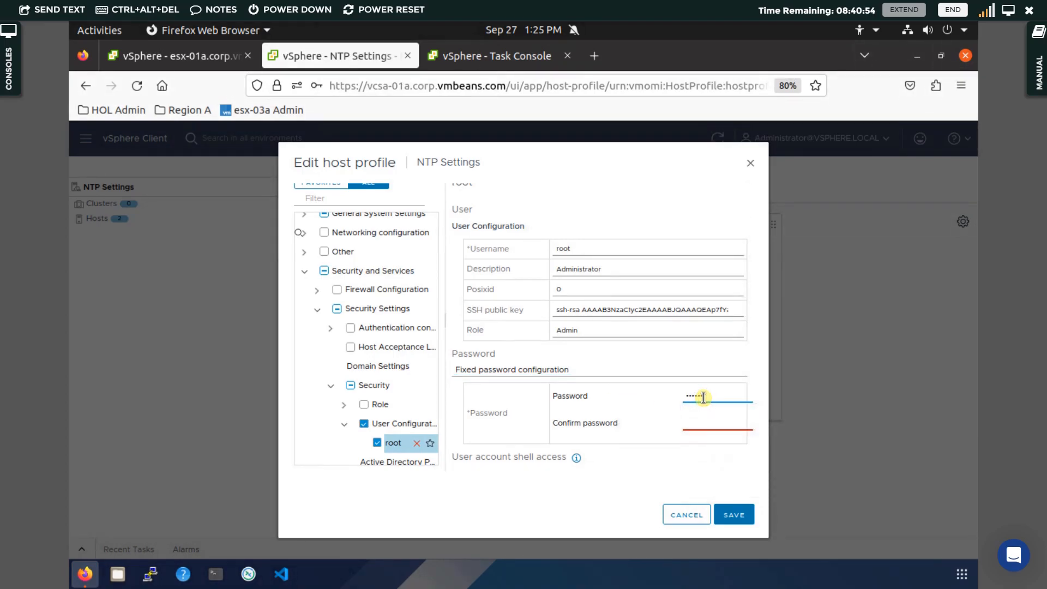
type("•••")
key("Tab")
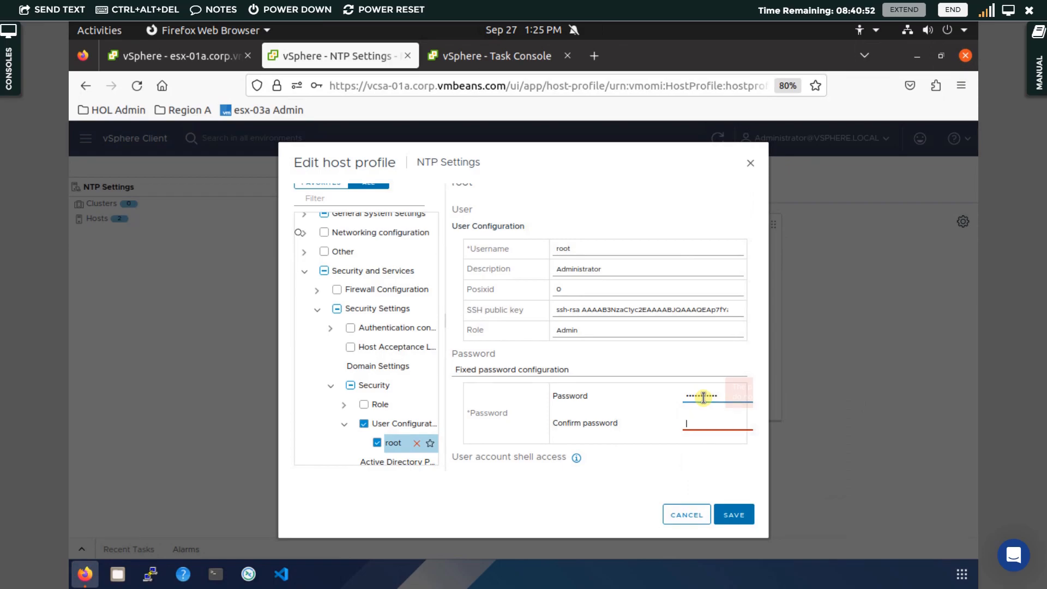
type("•••••••••")
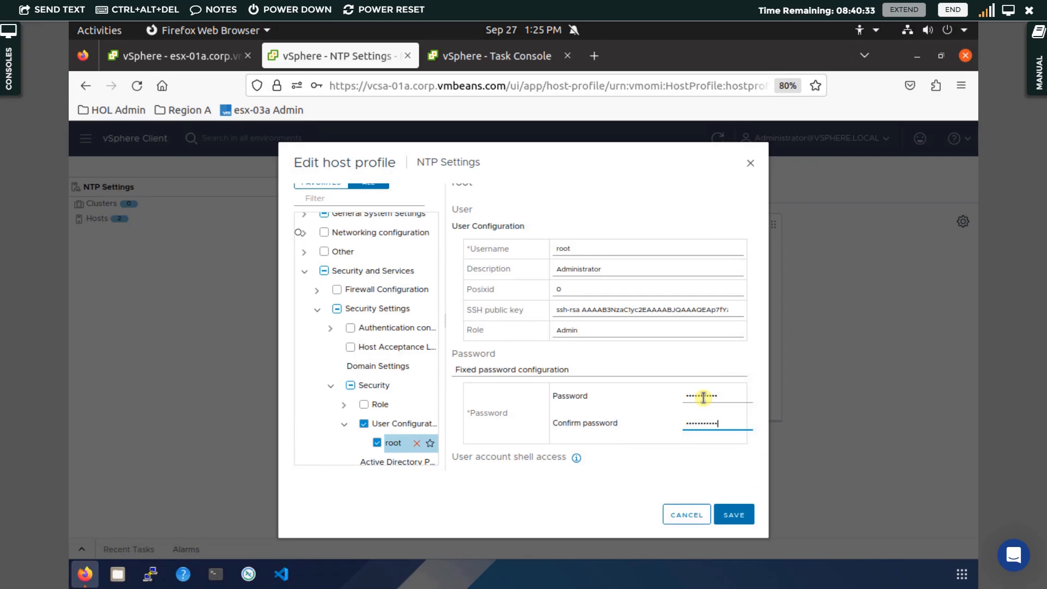
left_click(736, 514)
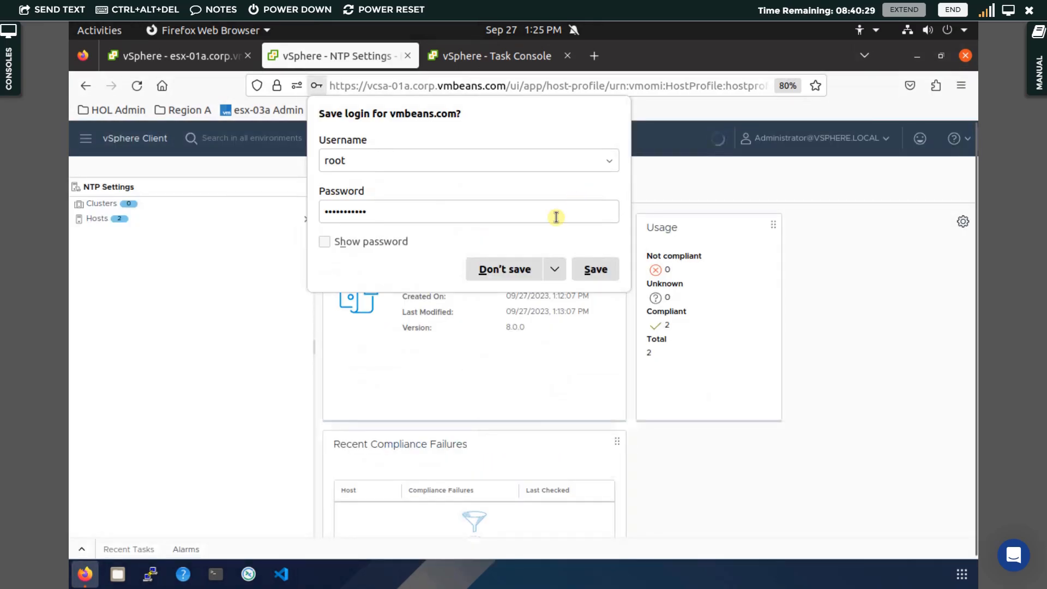
left_click(526, 268)
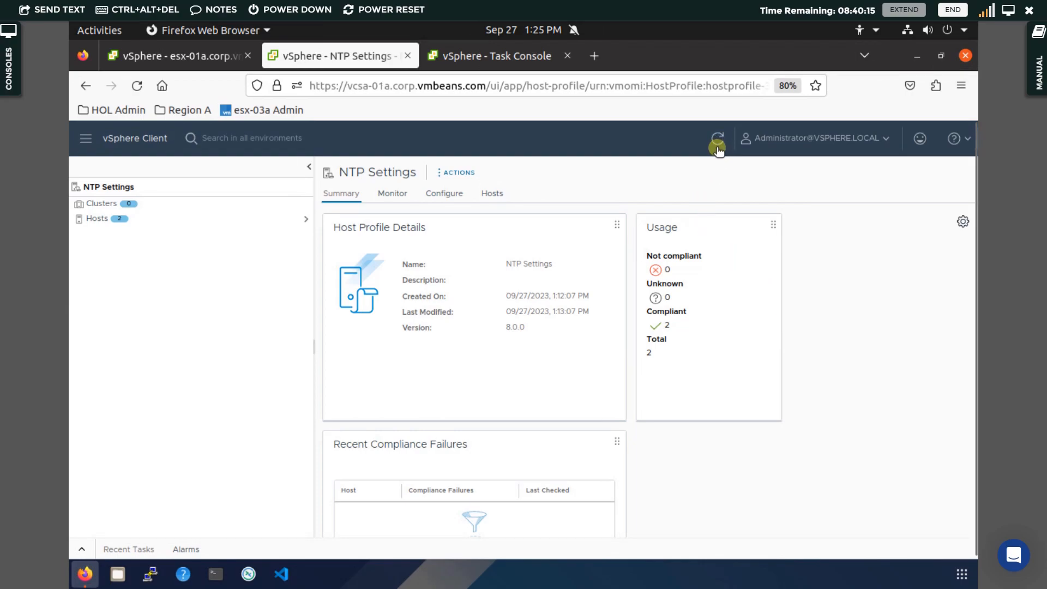
Check compliance of both hosts against the NTP Settings profile and open esx-02a's compliance details.
left_click(717, 151)
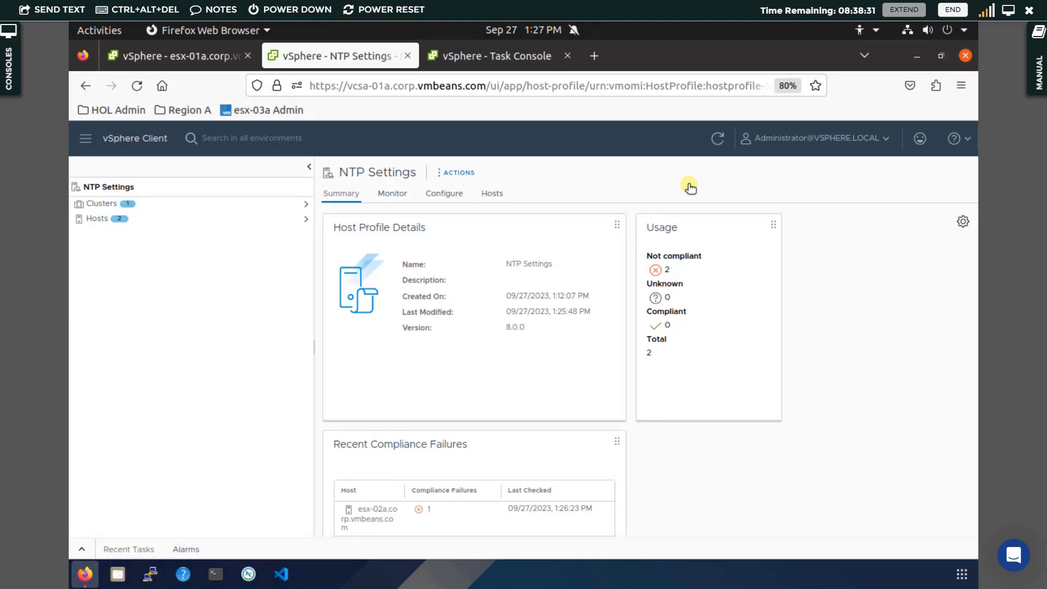
left_click(395, 195)
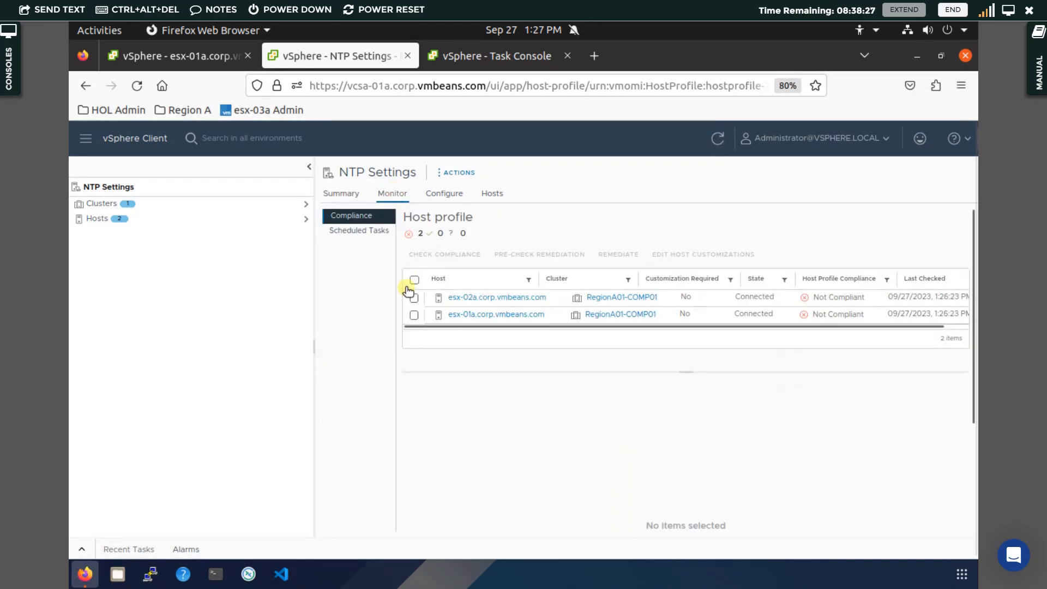
left_click(413, 280)
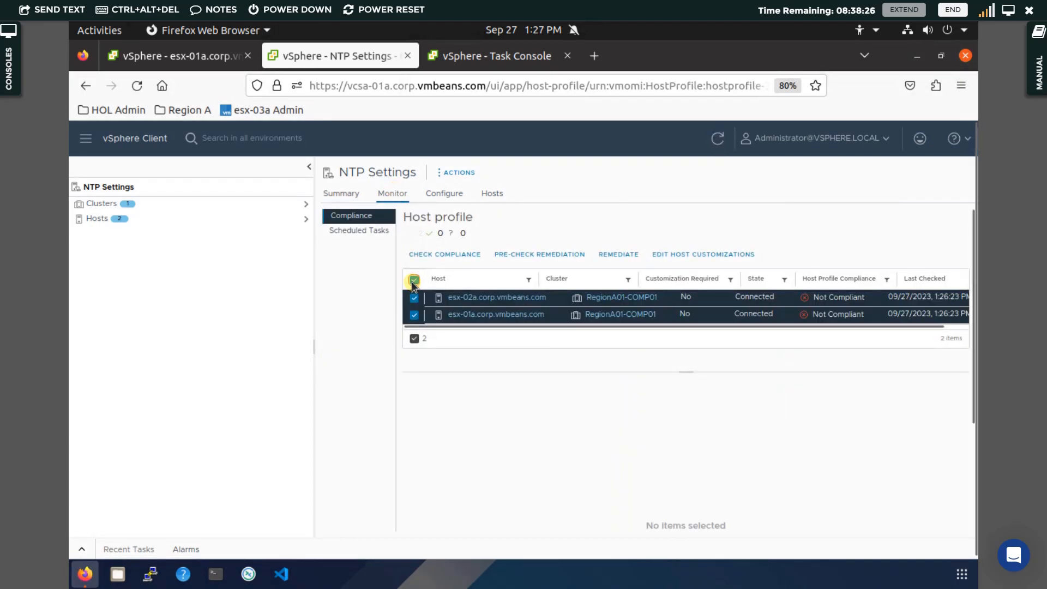
left_click(470, 256)
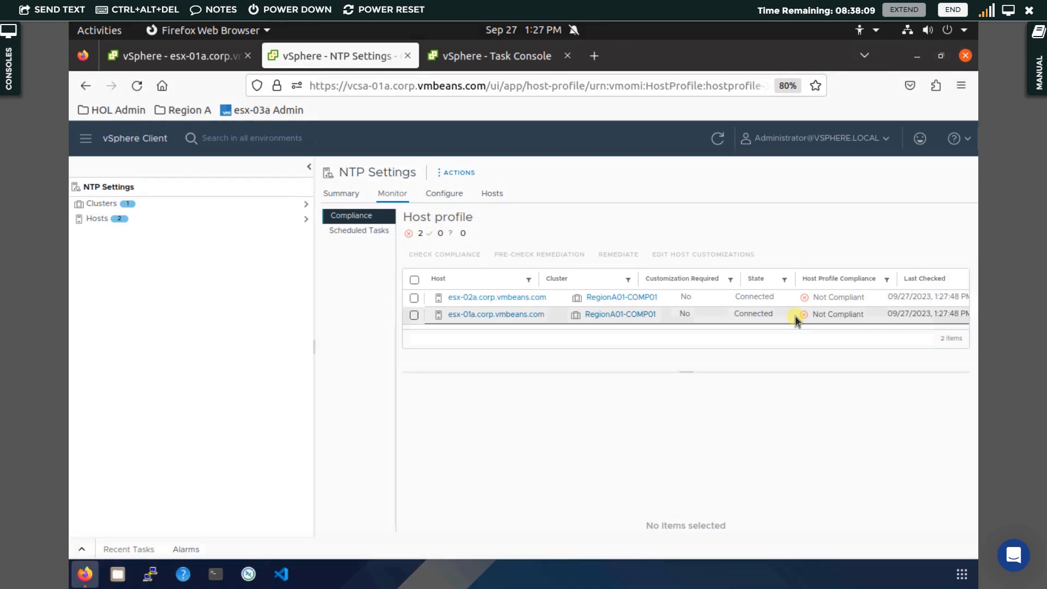
left_click(558, 296)
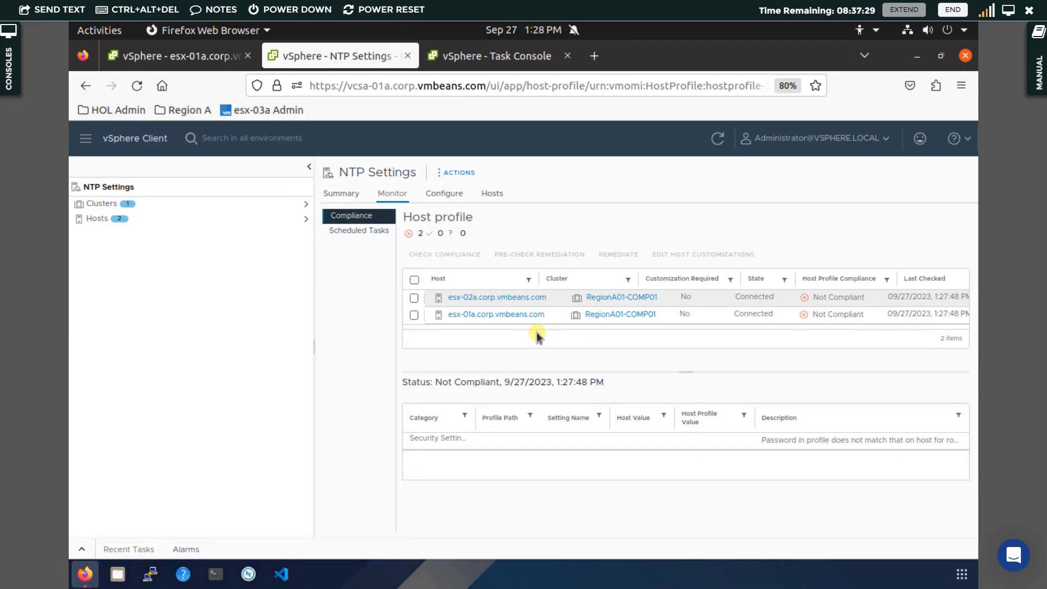
Run a remediation pre-check on both hosts and open the pre-check results.
left_click(414, 280)
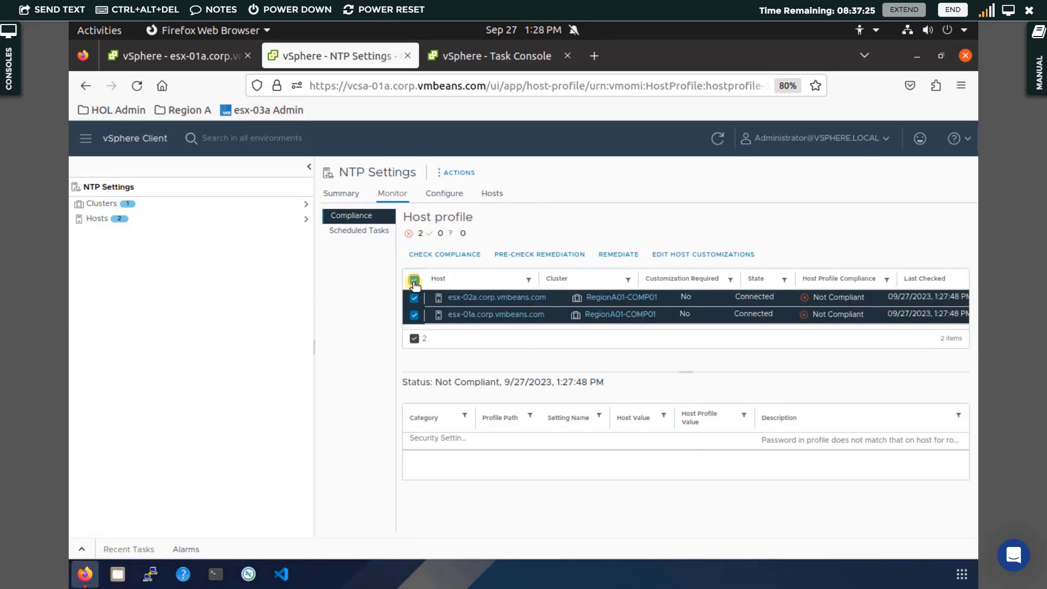
left_click(552, 256)
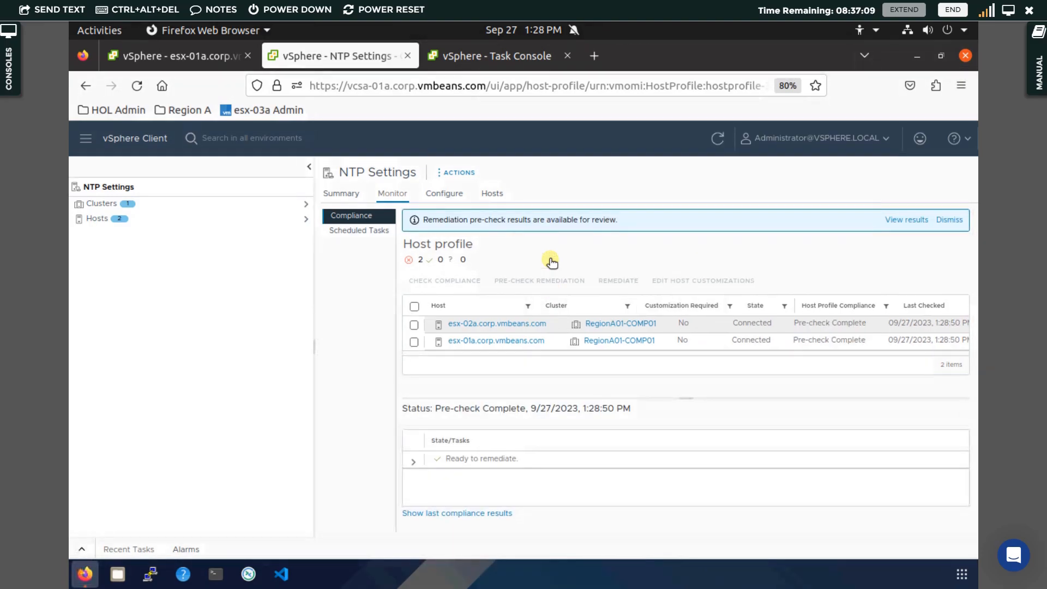
left_click(916, 219)
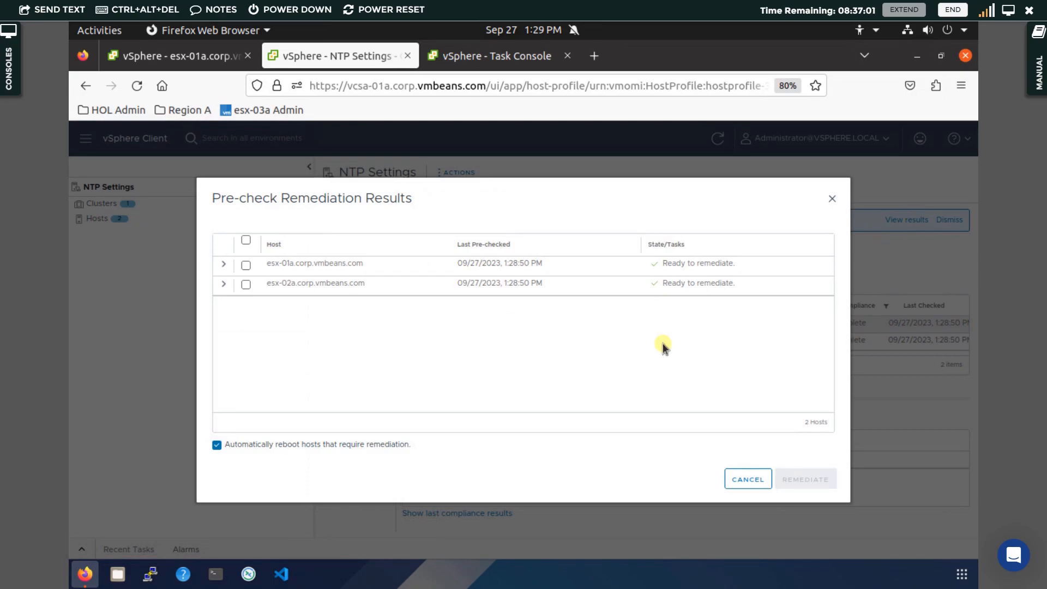
Review each host's remediation tasks, select both hosts, disable automatic reboot, and remediate.
left_click(223, 268)
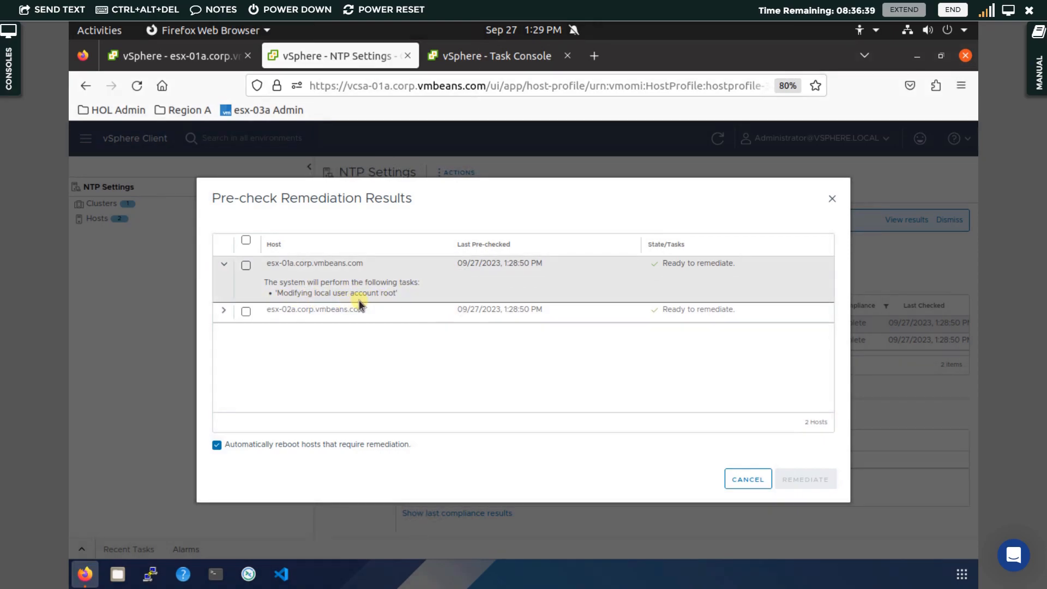
left_click(223, 312)
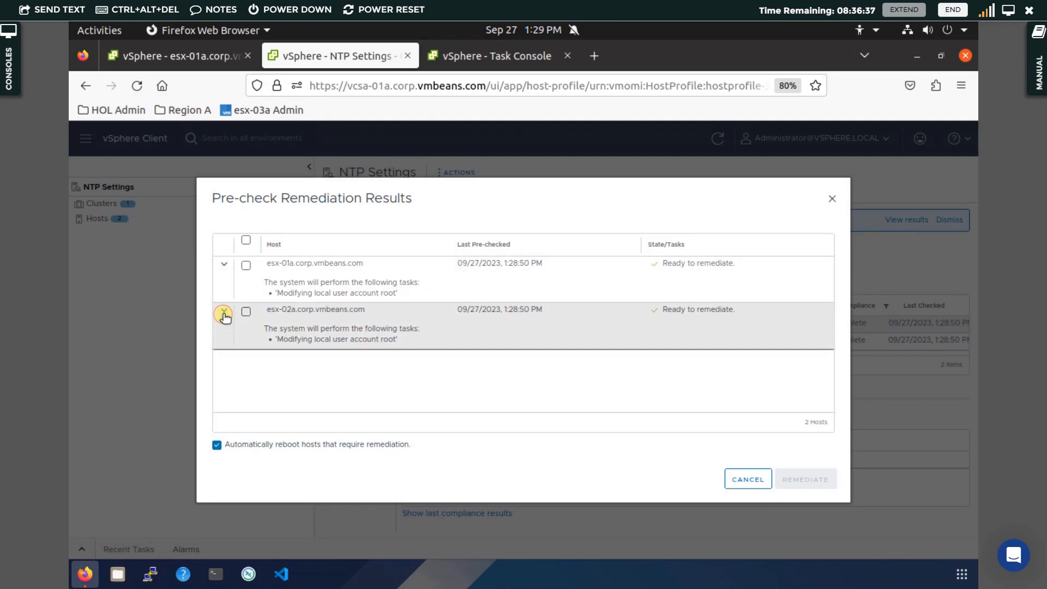
left_click(246, 241)
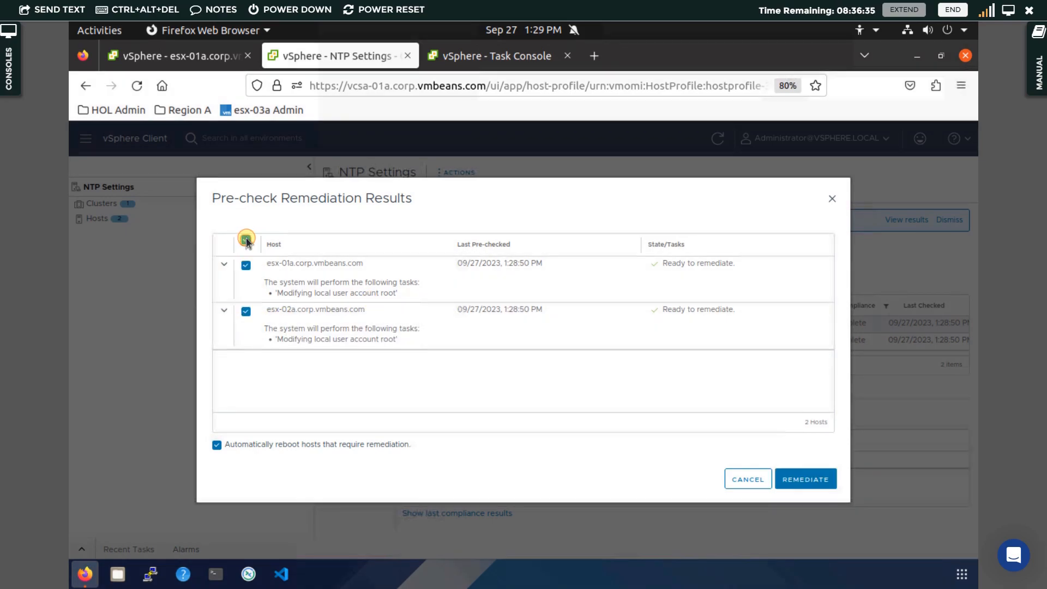
left_click(216, 445)
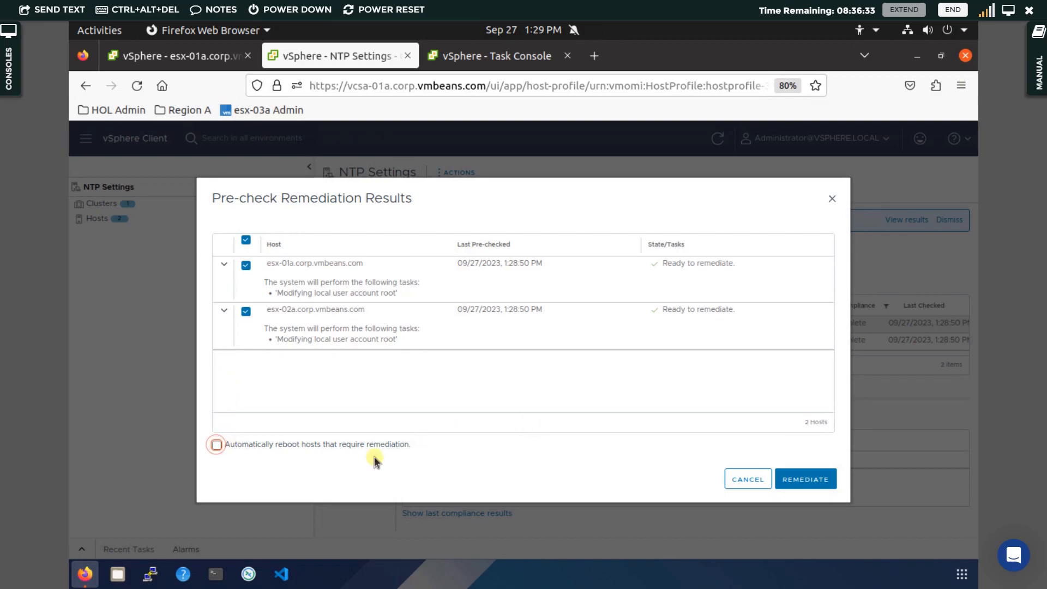
left_click(822, 482)
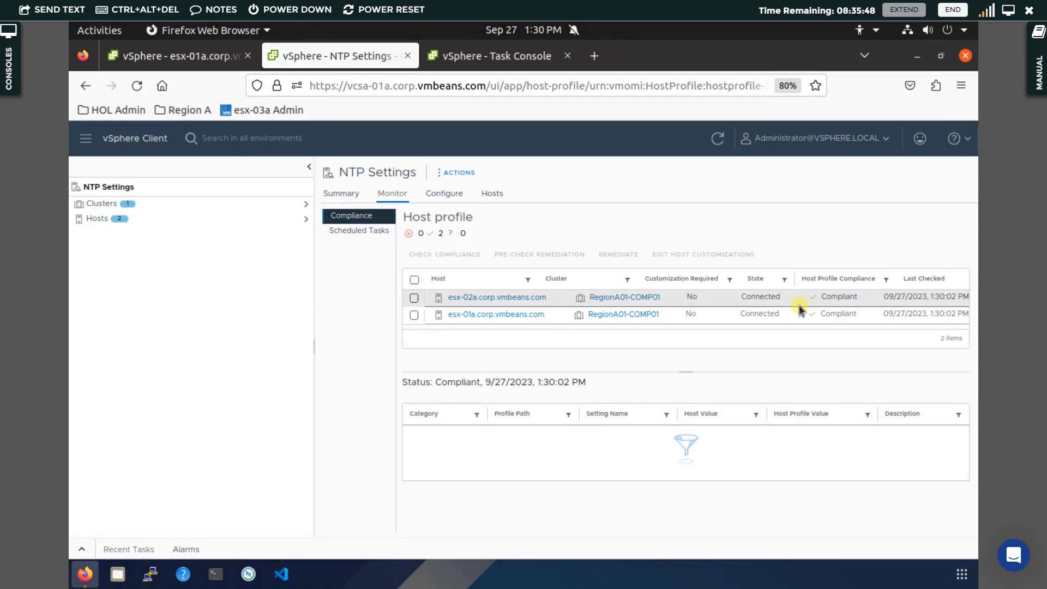
Open the ESXi Host Client login page for esx-02a.corp.vmbeans.com in a new browser tab.
left_click(595, 57)
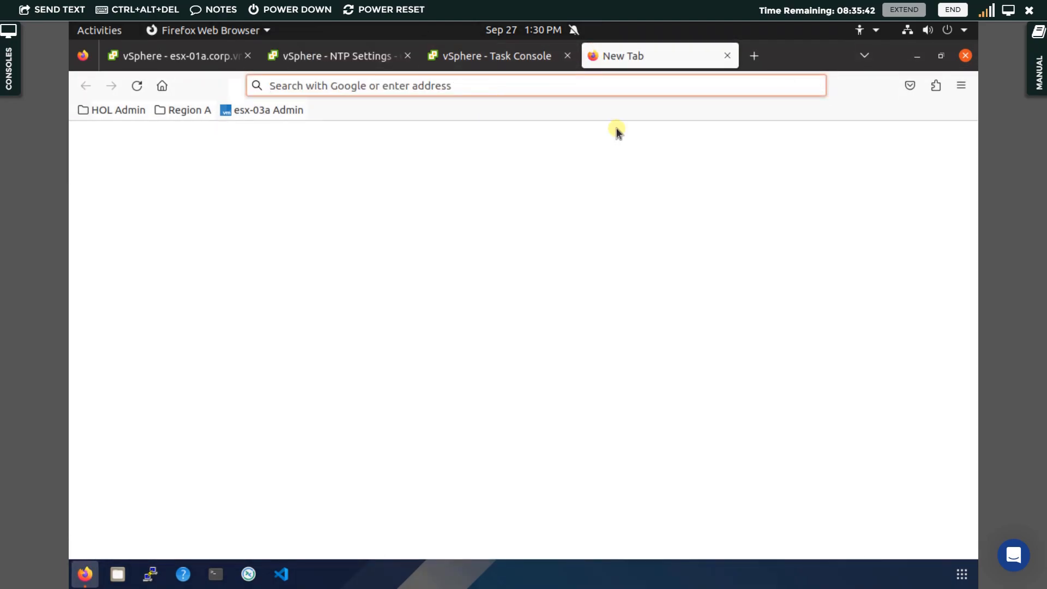
left_click(259, 116)
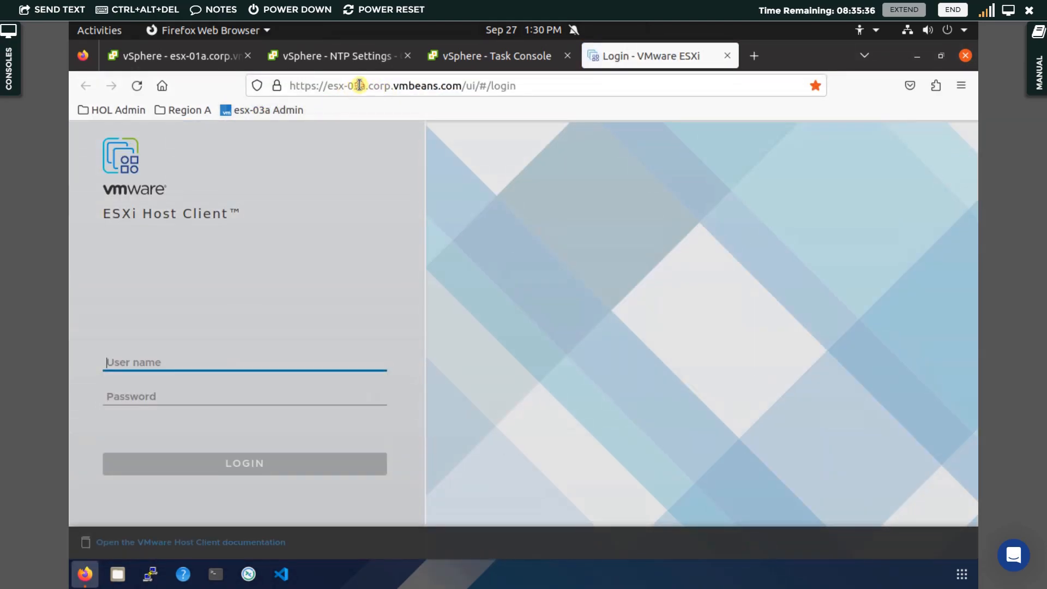
left_click(360, 86)
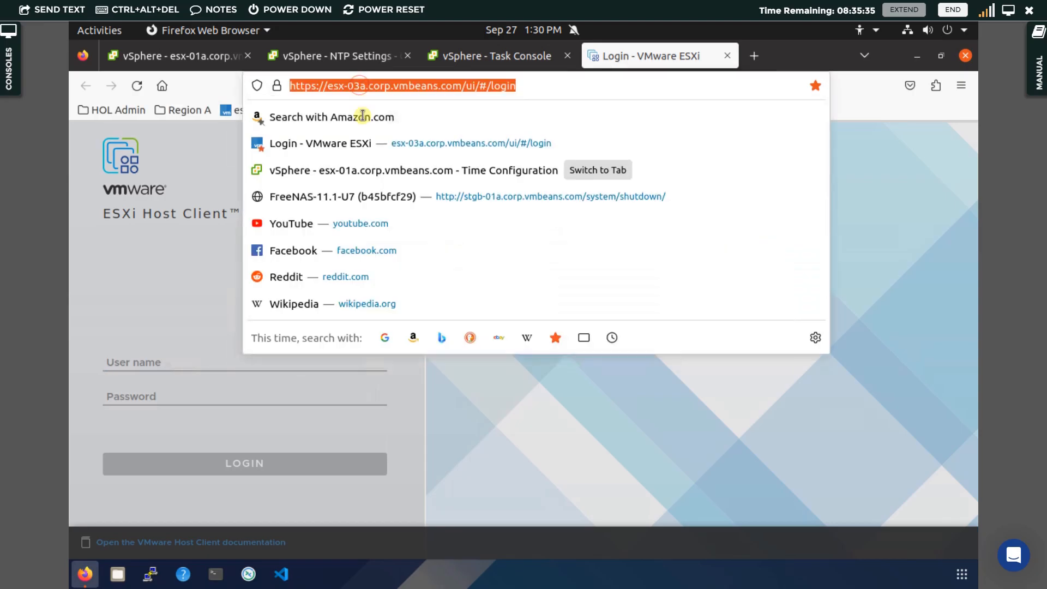
left_click(204, 56)
left_click(326, 57)
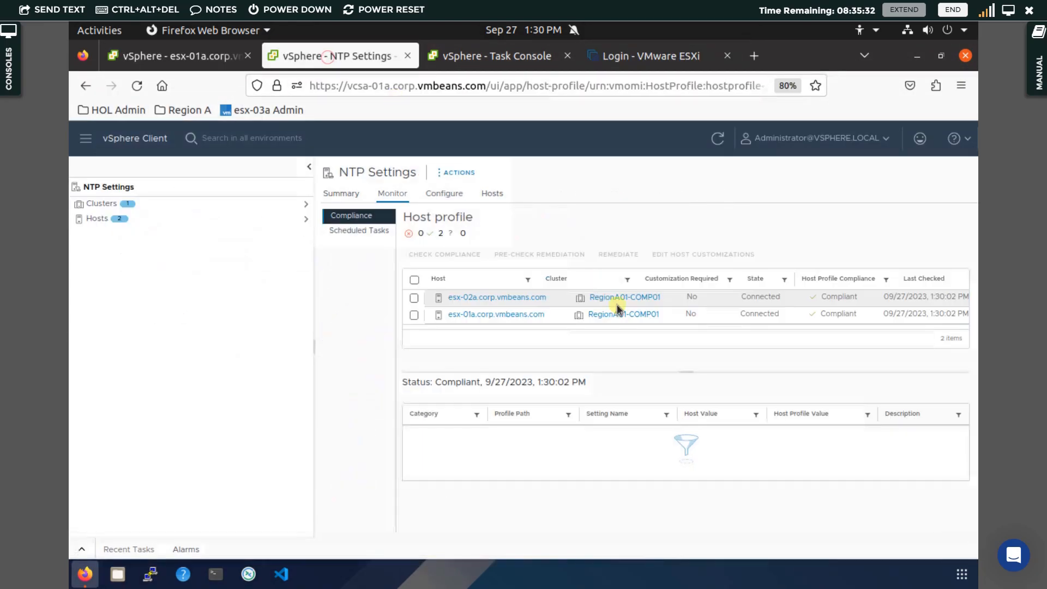
left_click(618, 68)
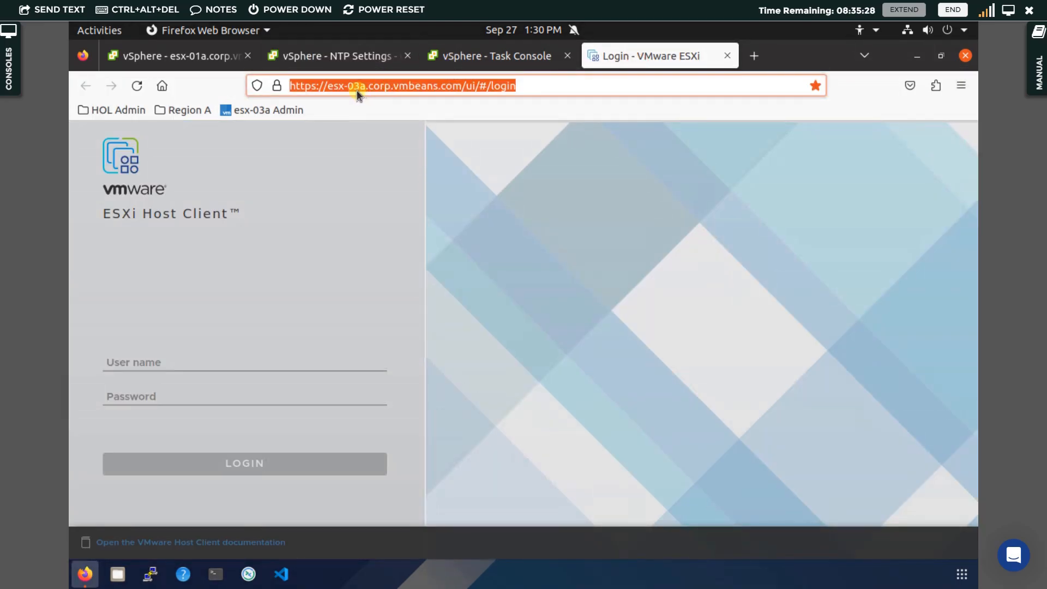
left_click(357, 89)
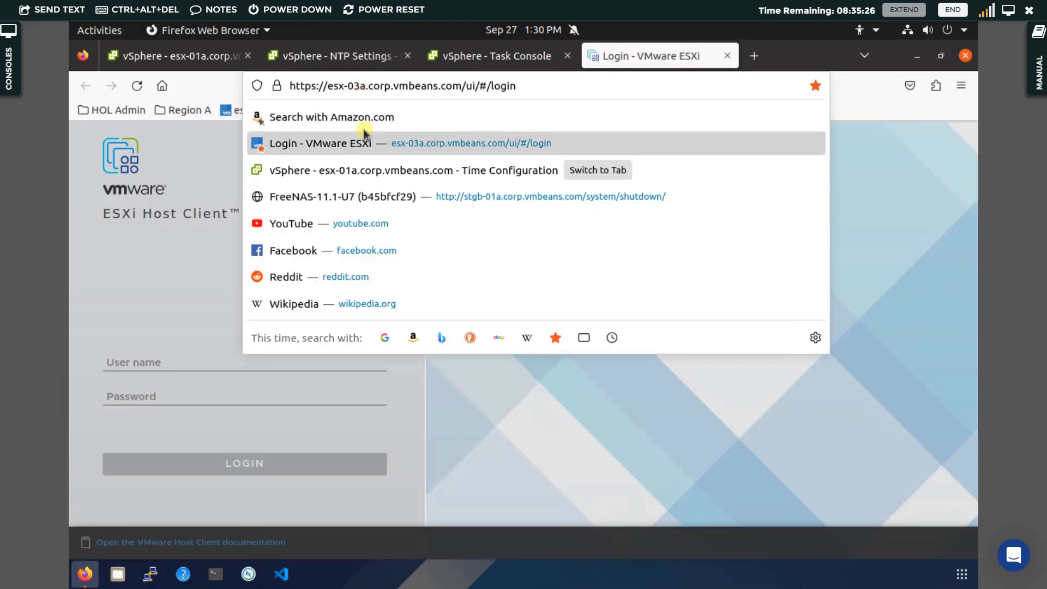
key("BackSpace")
type("2")
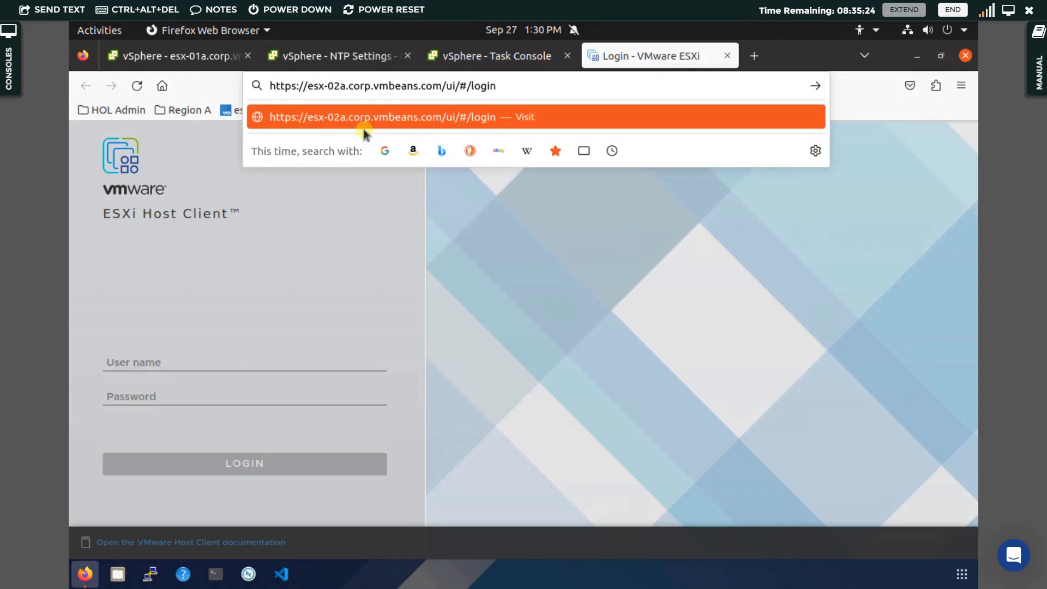
key("Return")
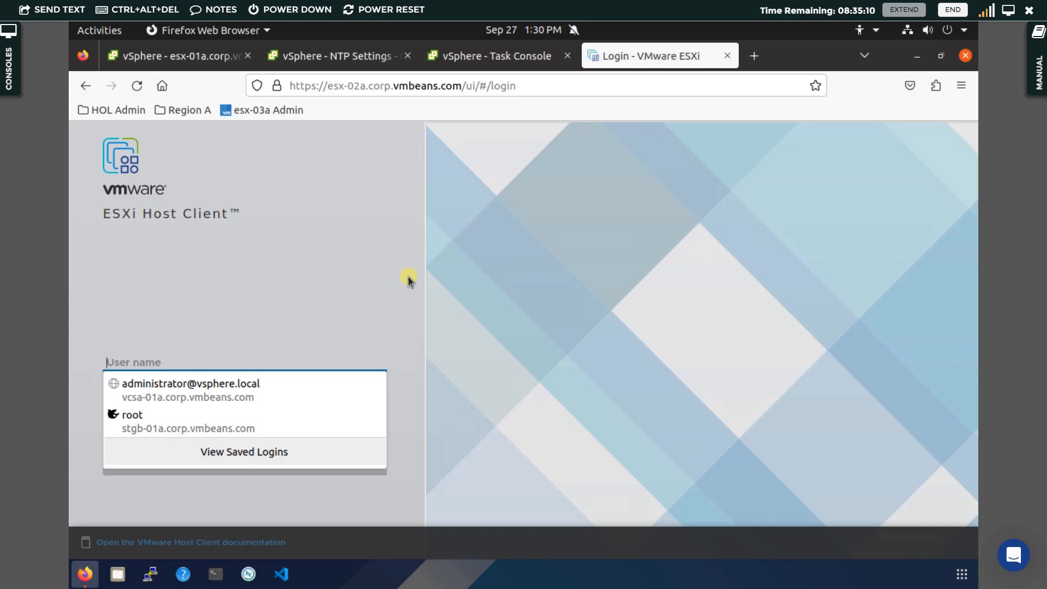
Log in to esx-02a's Host Client as root, retrying with the new root password.
left_click(167, 426)
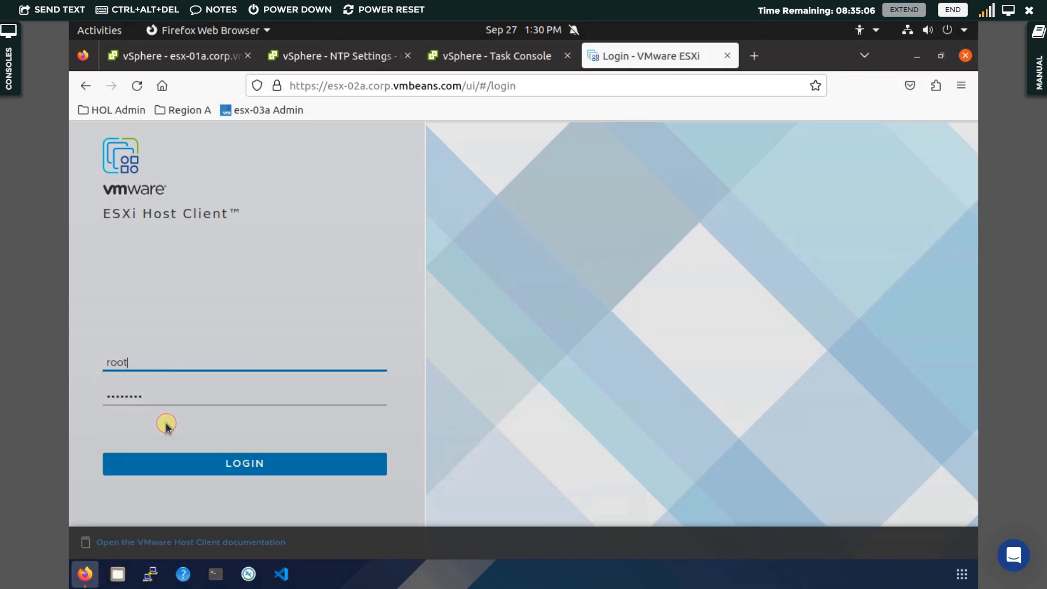
left_click(294, 463)
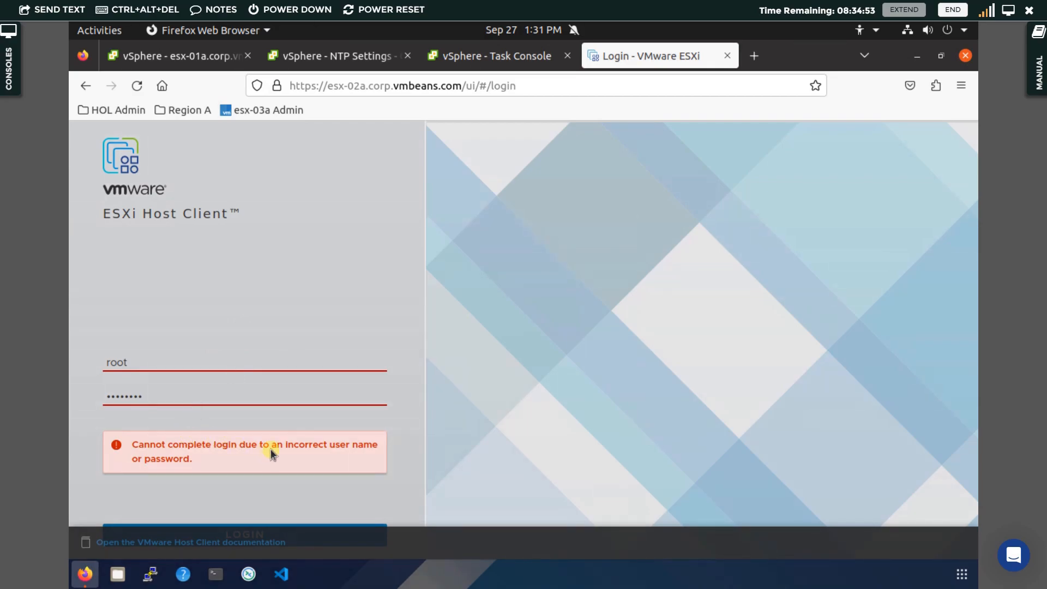
double_click(172, 390)
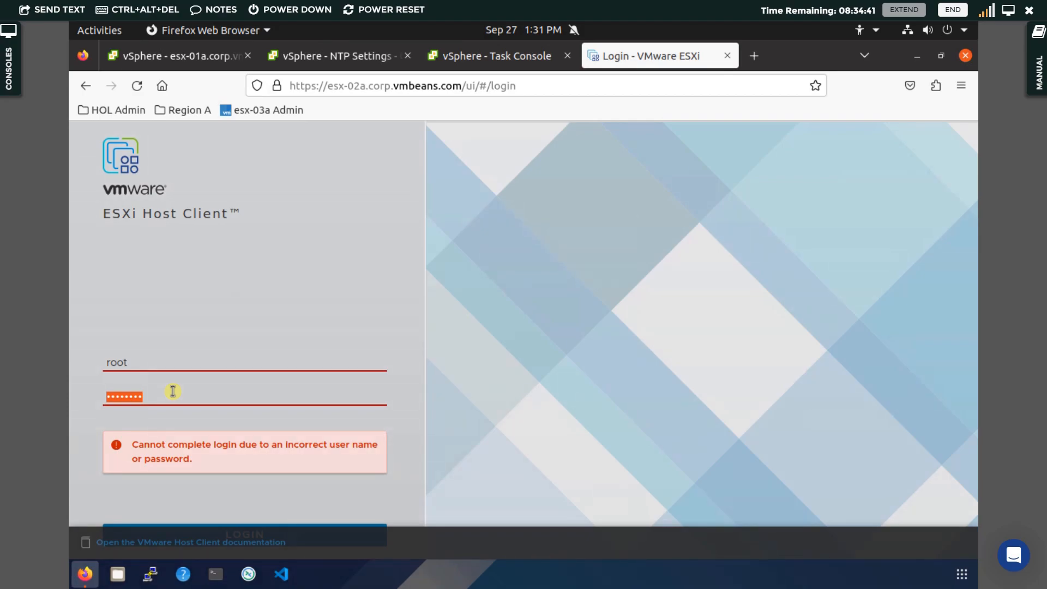
type("VMware1")
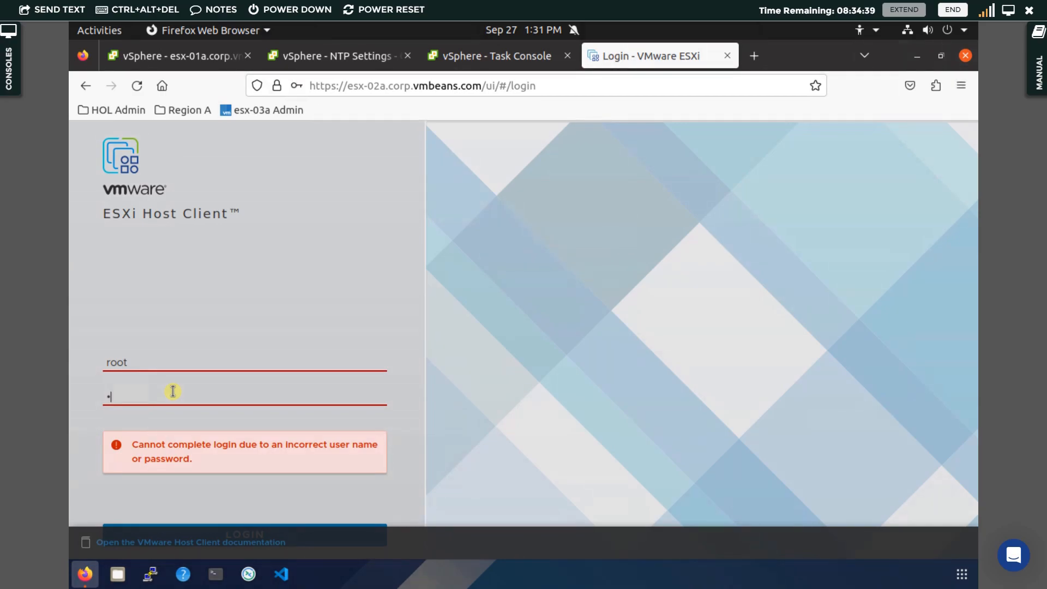
type("••••")
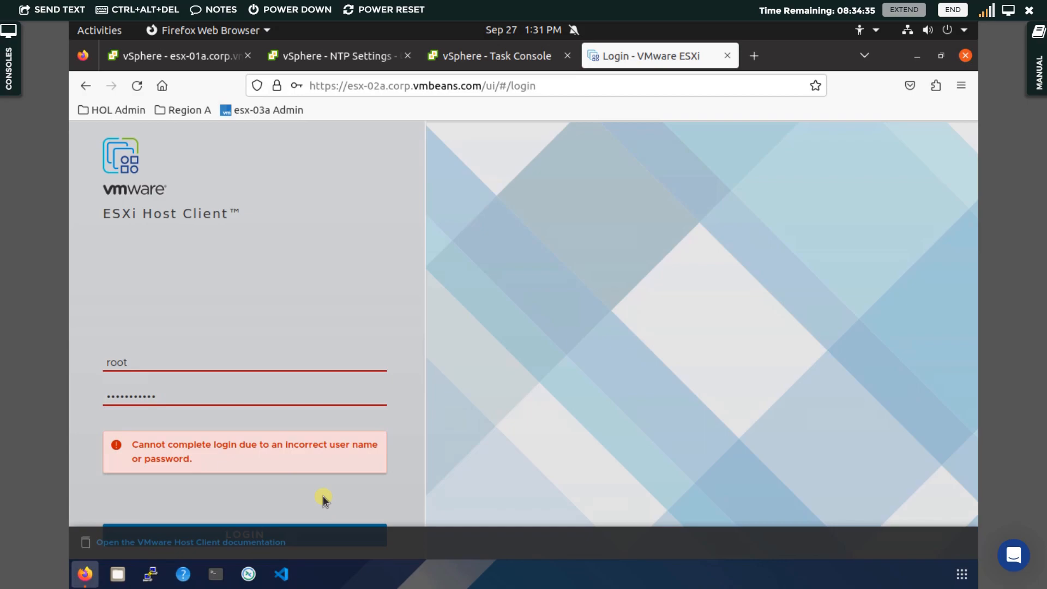
key("Return")
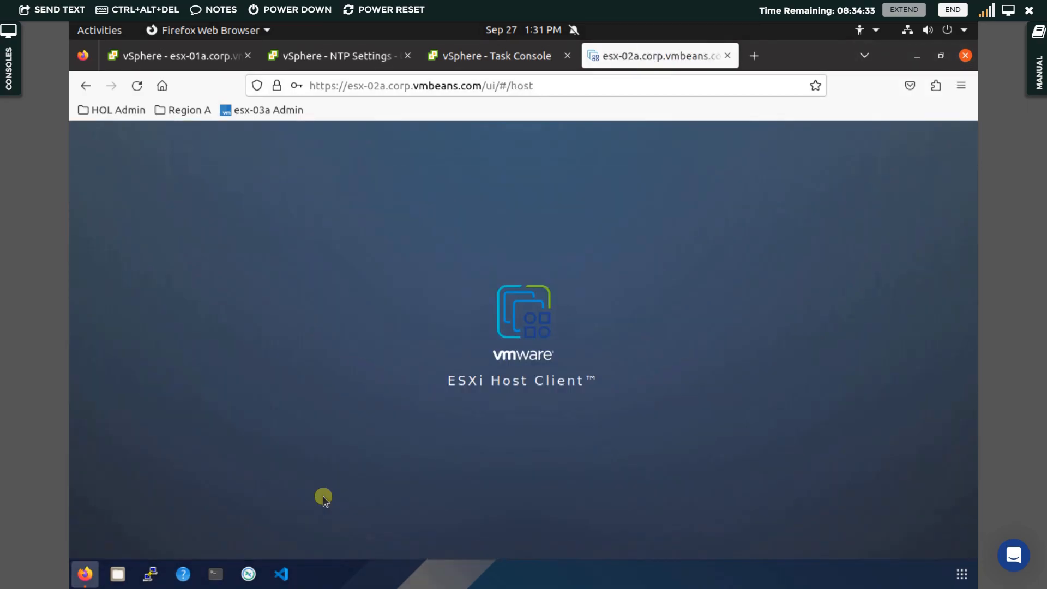
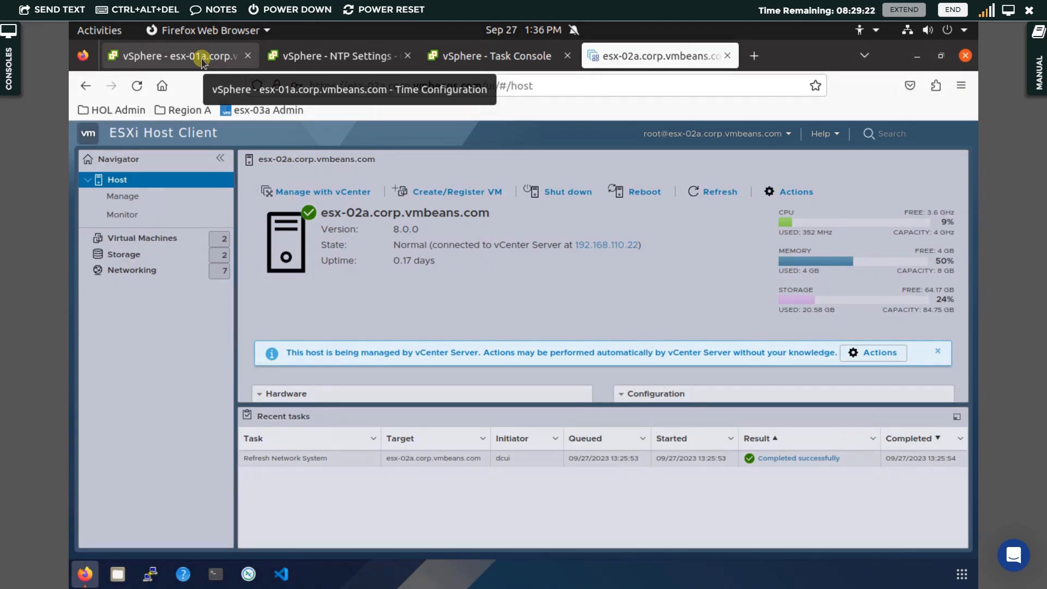
Edit the NTP Settings host profile's date and time configuration, changing the NTP server to 192.168.100.20, and save.
left_click(201, 57)
left_click(314, 61)
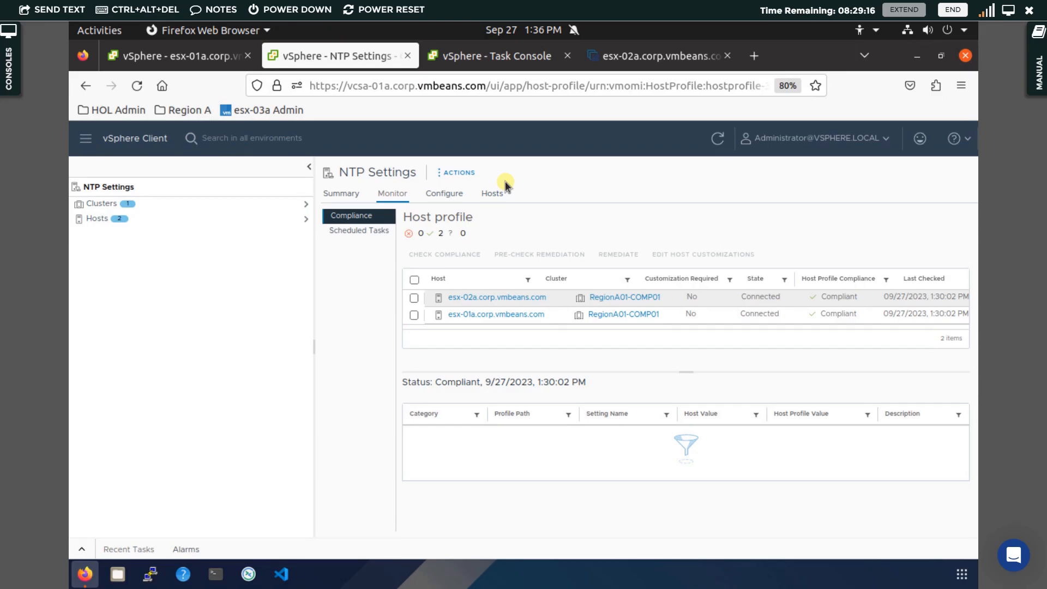
left_click(465, 175)
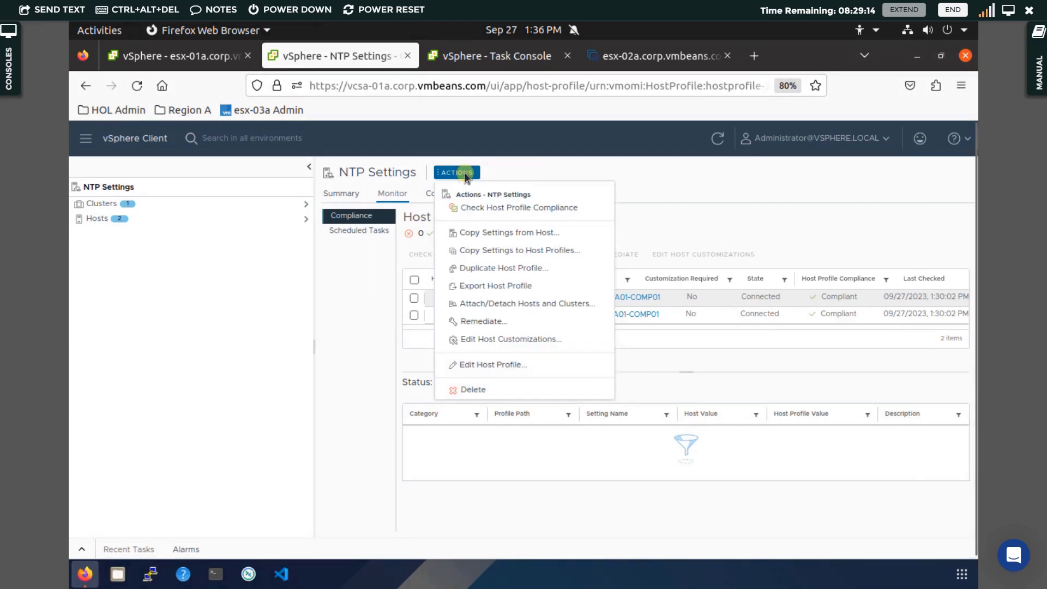
left_click(482, 364)
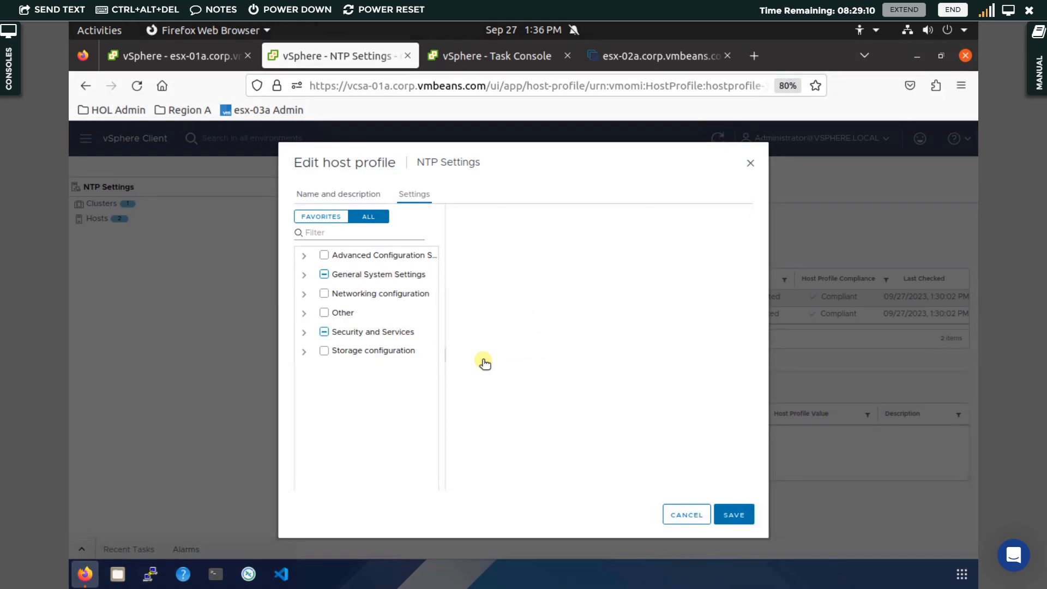
left_click(304, 276)
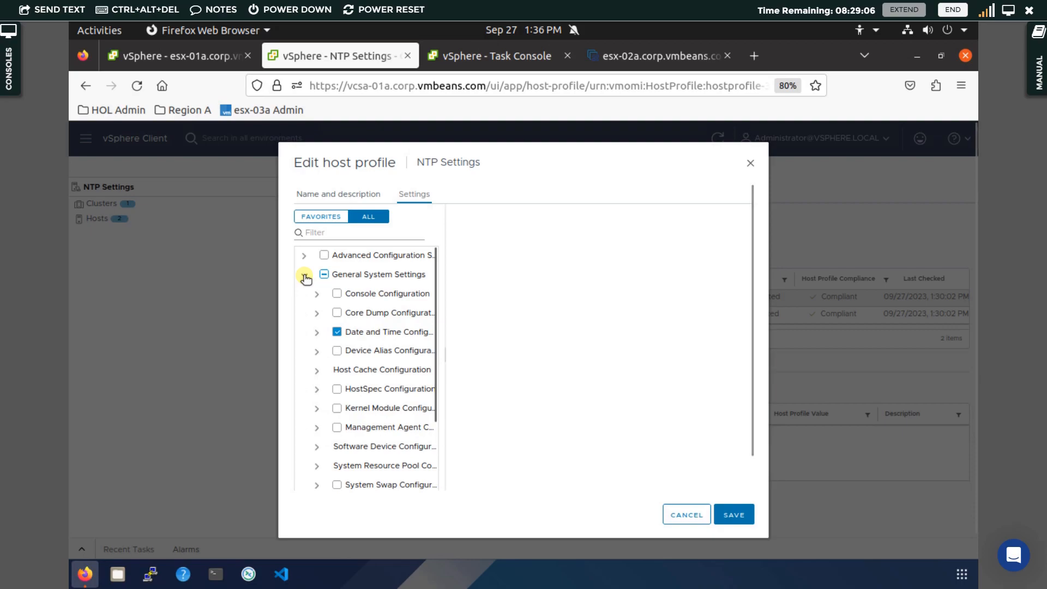
left_click(318, 332)
left_click(380, 352)
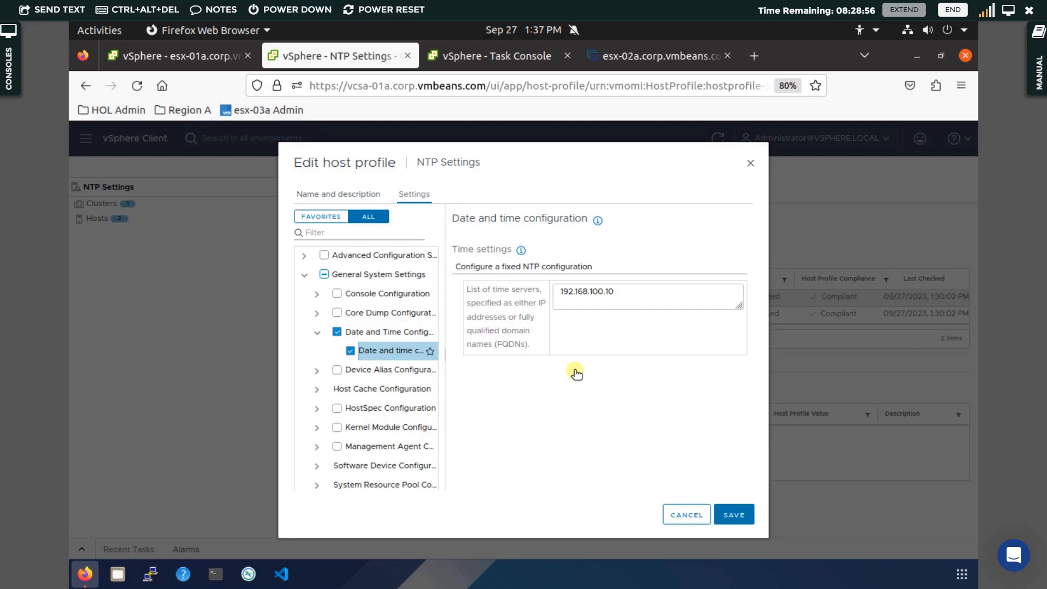
left_click(626, 301)
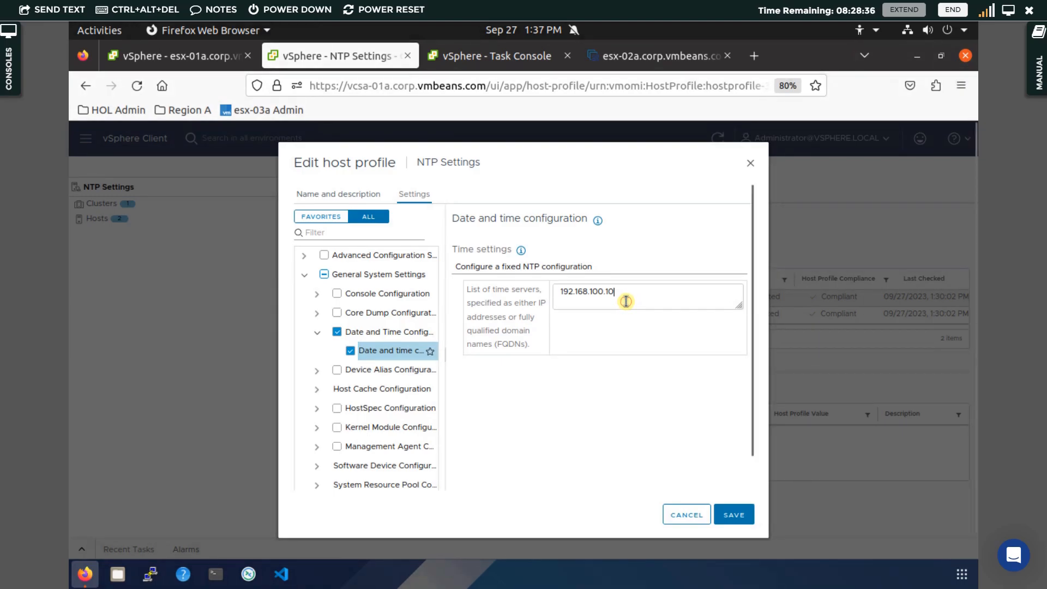
key("BackSpace")
key("BackSpace")
type("20")
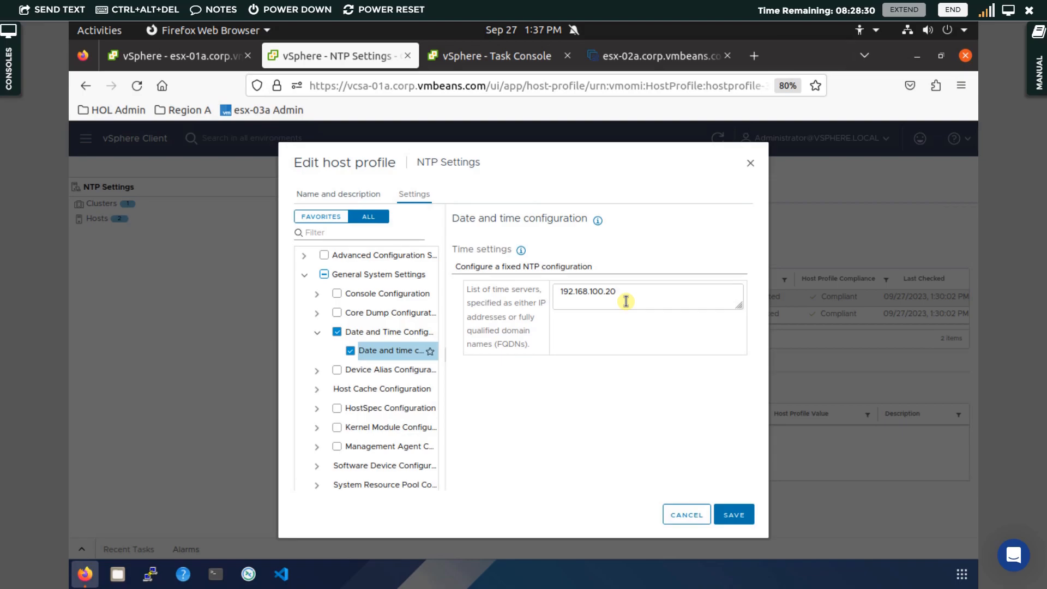
left_click(731, 515)
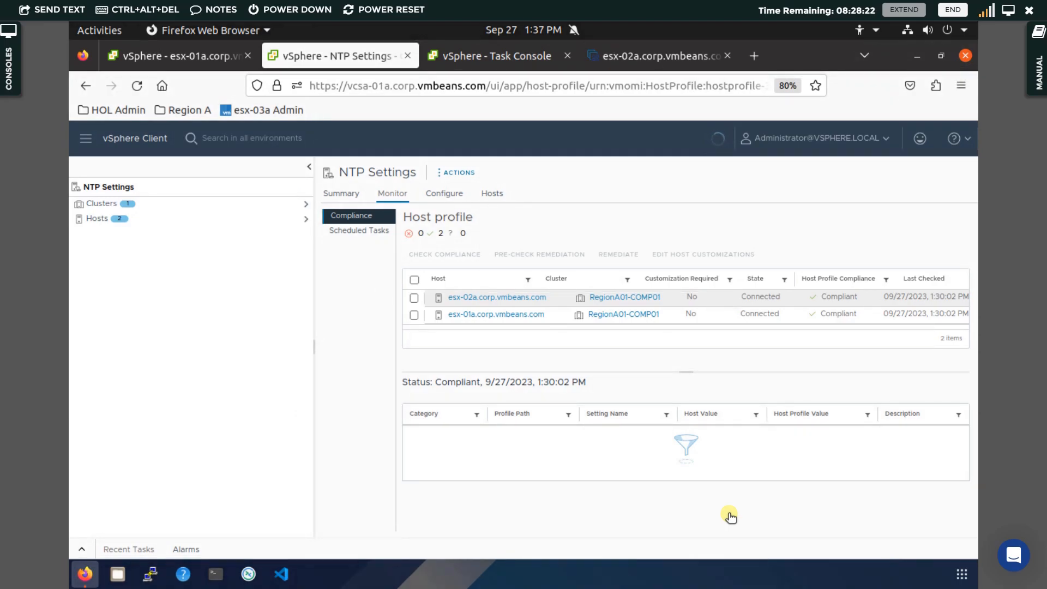
Review esx-02a's Time Configuration to see its current NTP server.
left_click(194, 60)
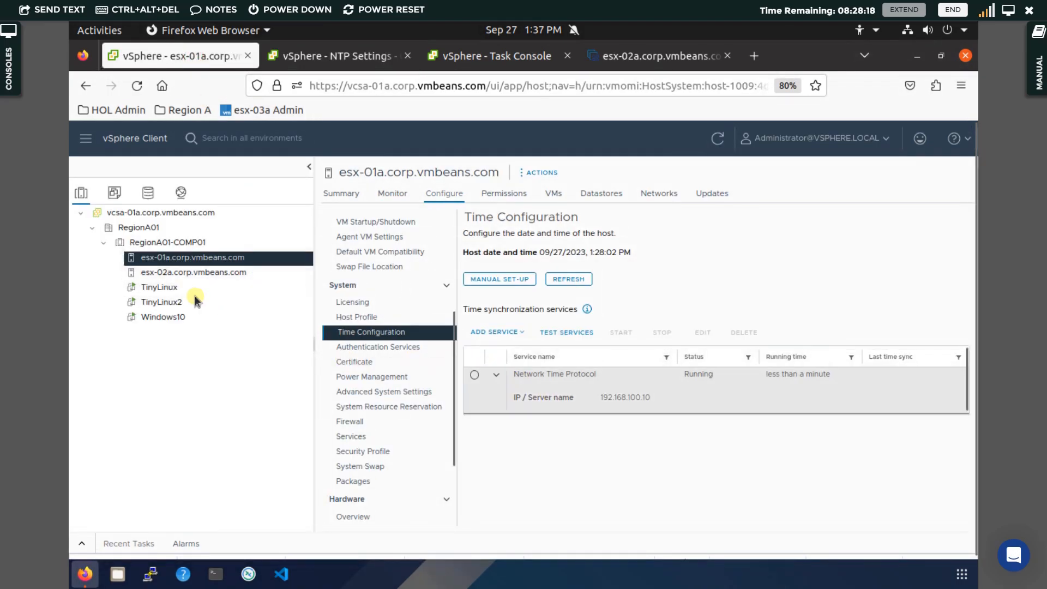
left_click(199, 272)
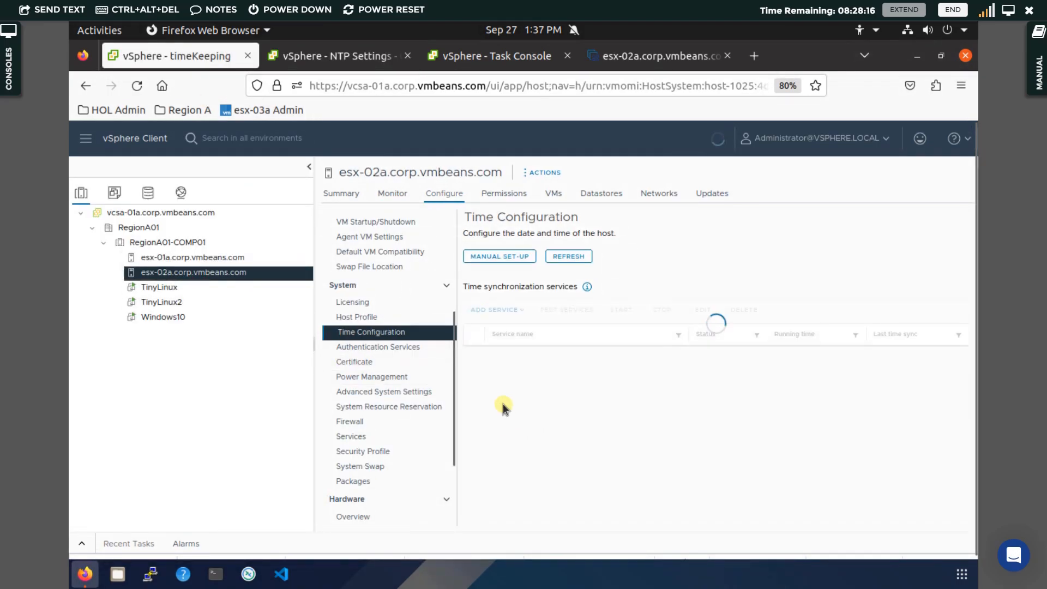
left_click(495, 376)
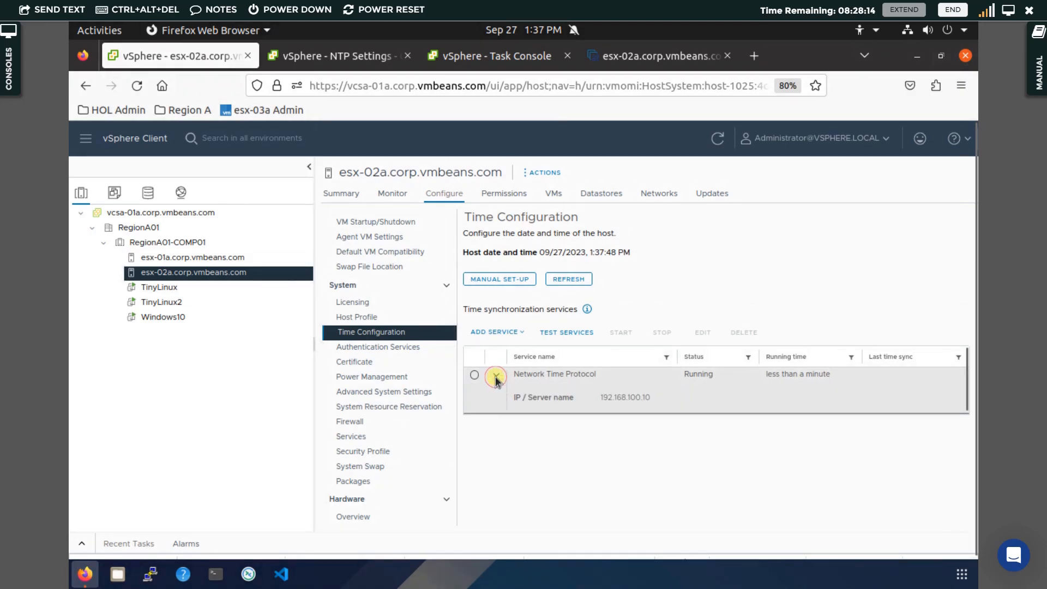
Select both hosts in the NTP Settings profile, check compliance, and review the mismatched NTP setting.
left_click(369, 57)
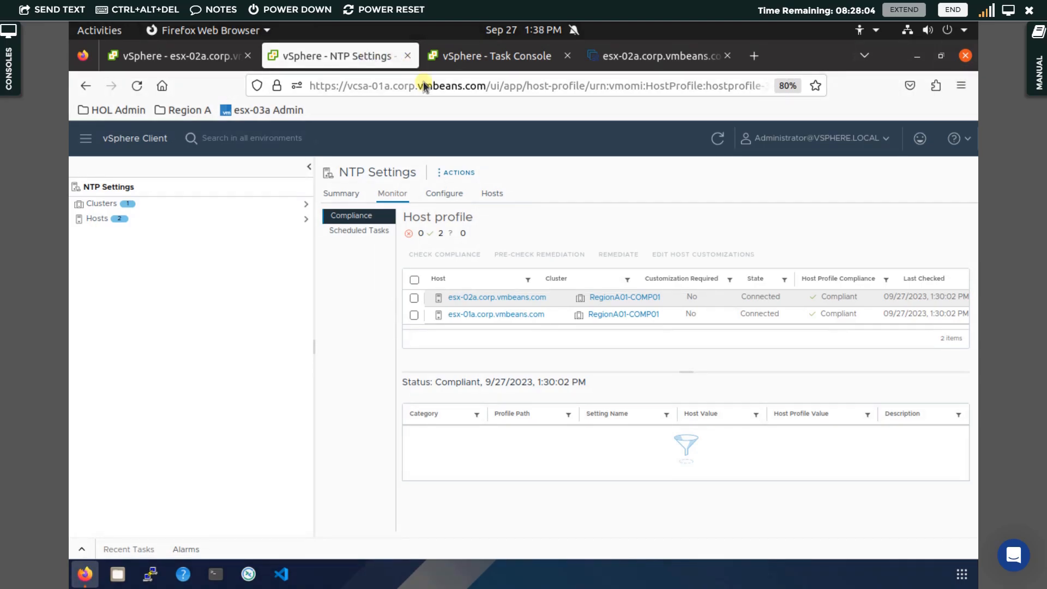
left_click(415, 280)
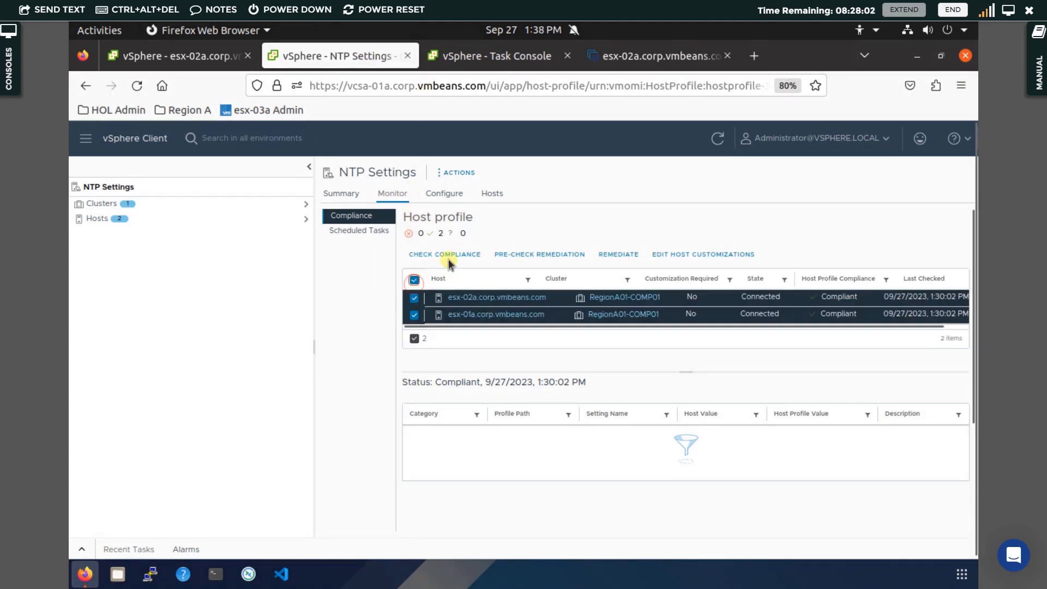
left_click(454, 256)
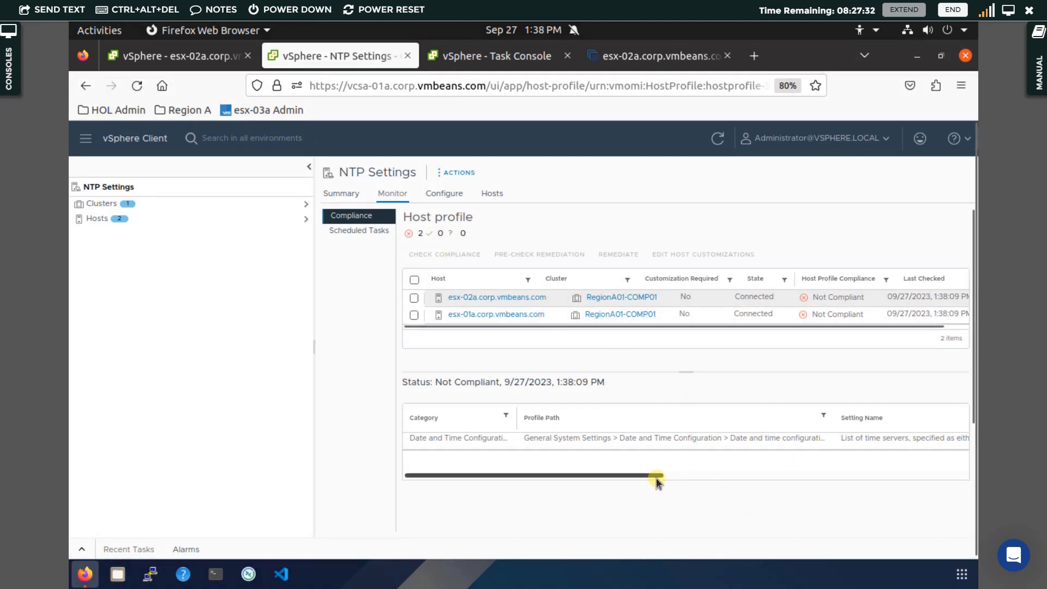
left_click_drag(656, 478, 863, 451)
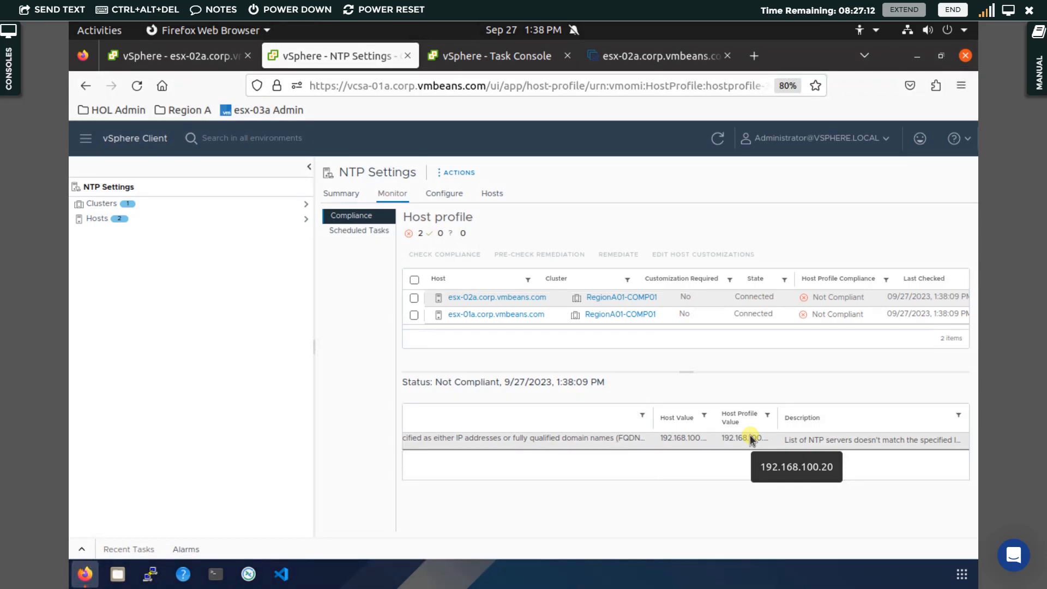
Copy the profile settings from host esx-01a.corp.vmbeans.com, then select both hosts and recheck compliance.
left_click(458, 174)
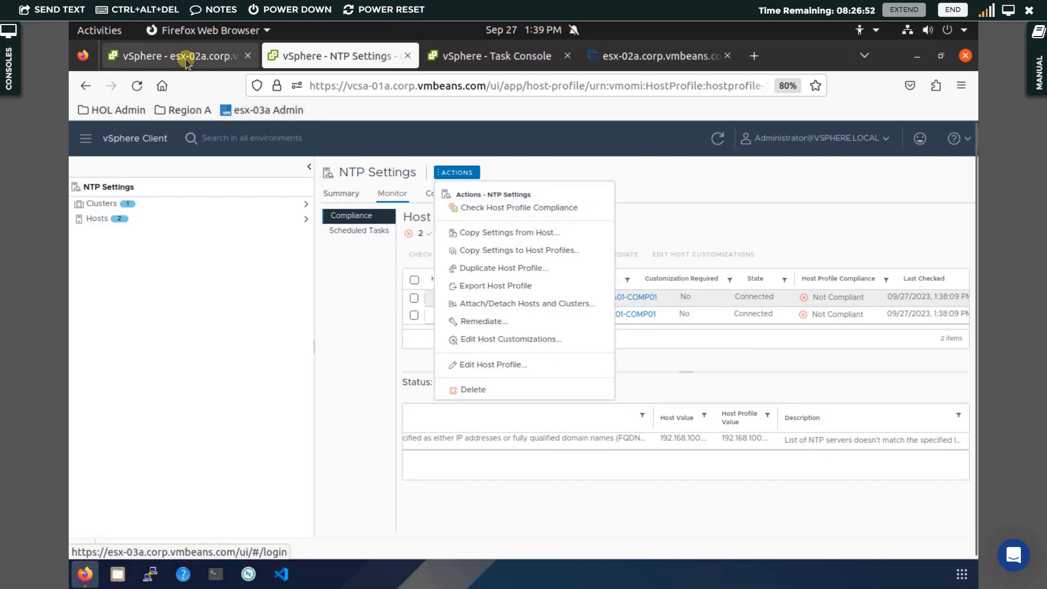
left_click(532, 235)
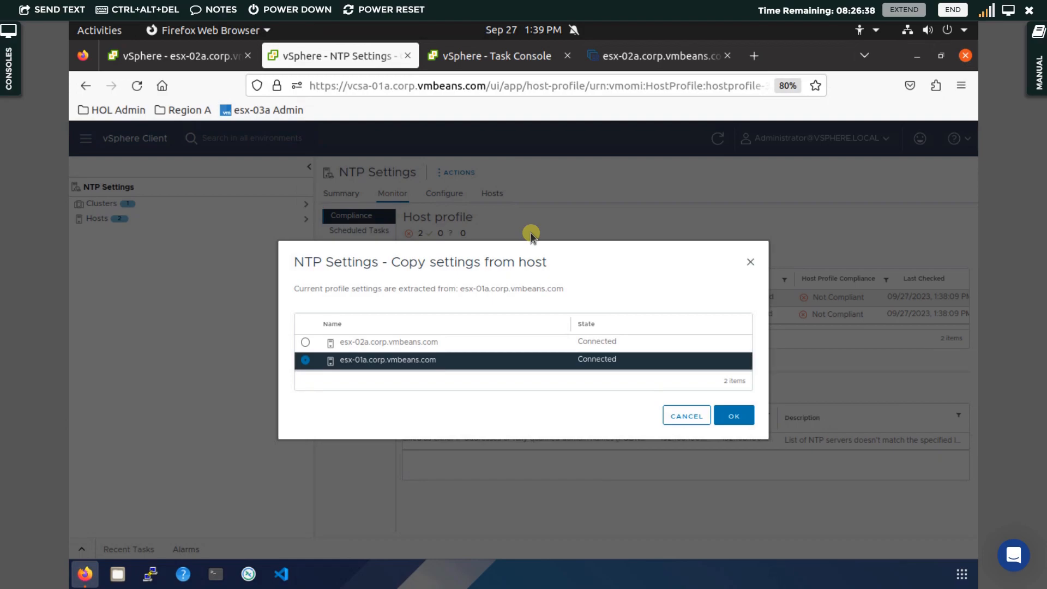
left_click(743, 415)
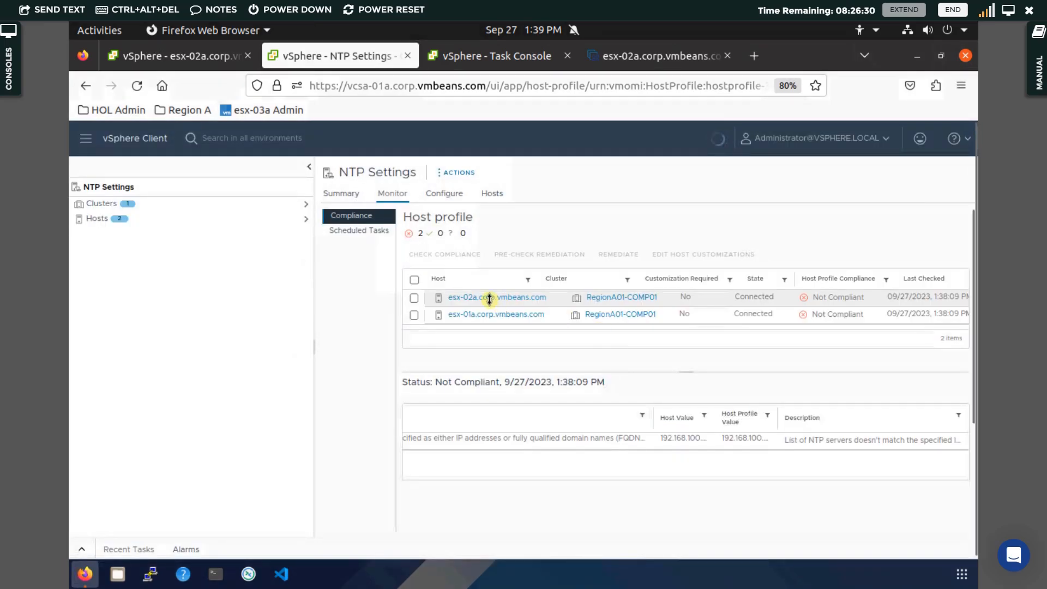
left_click(414, 280)
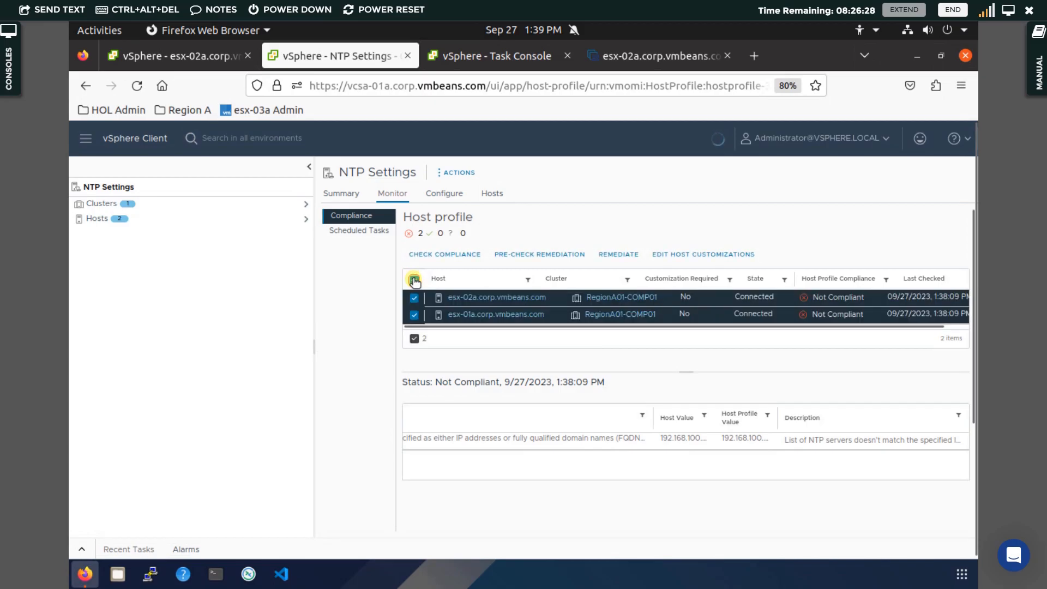
left_click(451, 258)
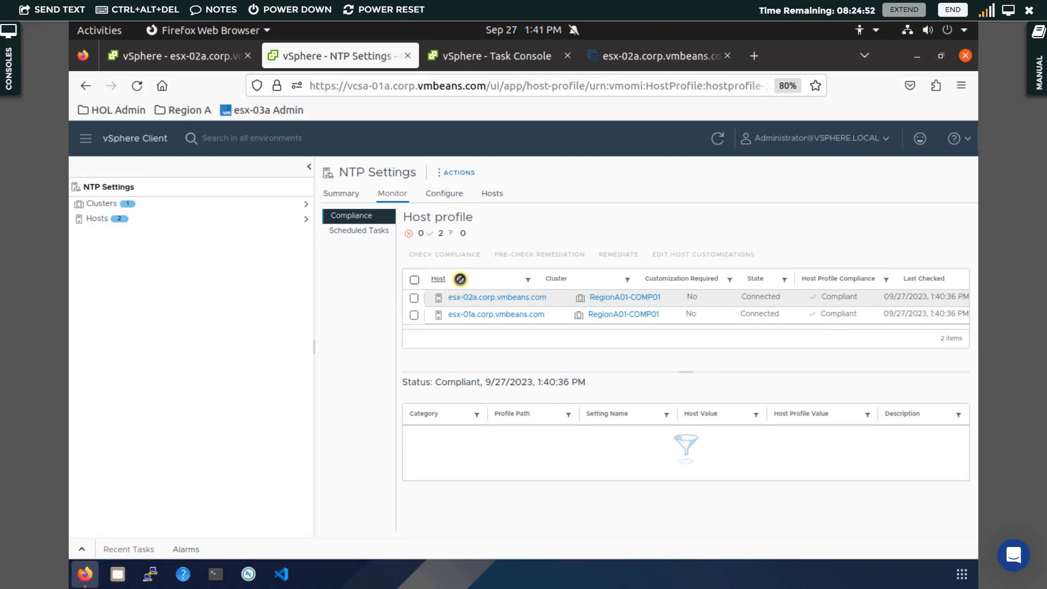
Export the NTP Settings host profile as NTP Settings_host_profile.vpf into Downloads.
left_click(462, 174)
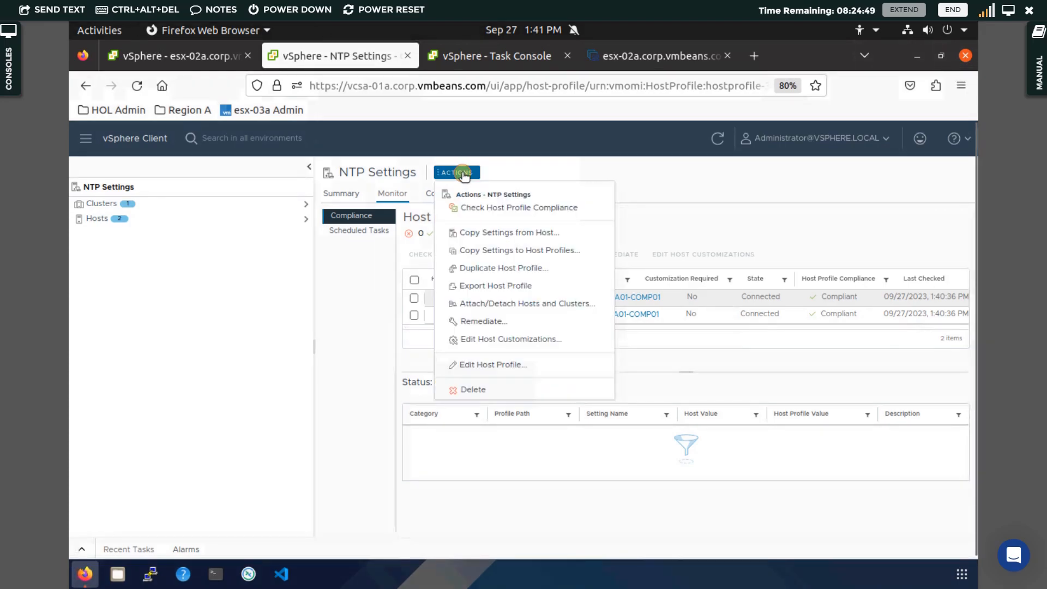
left_click(490, 287)
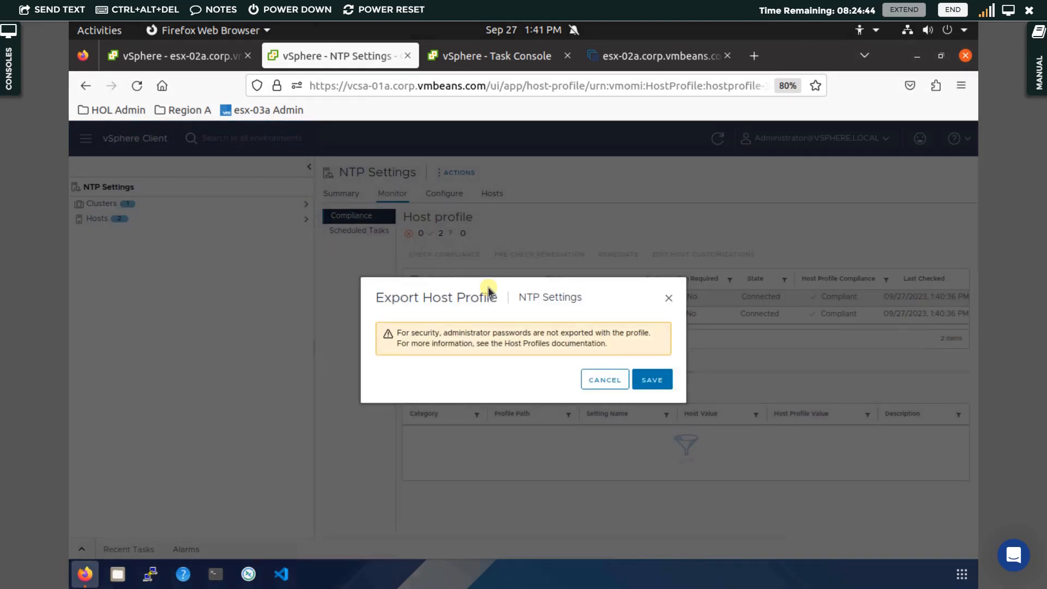
left_click(652, 381)
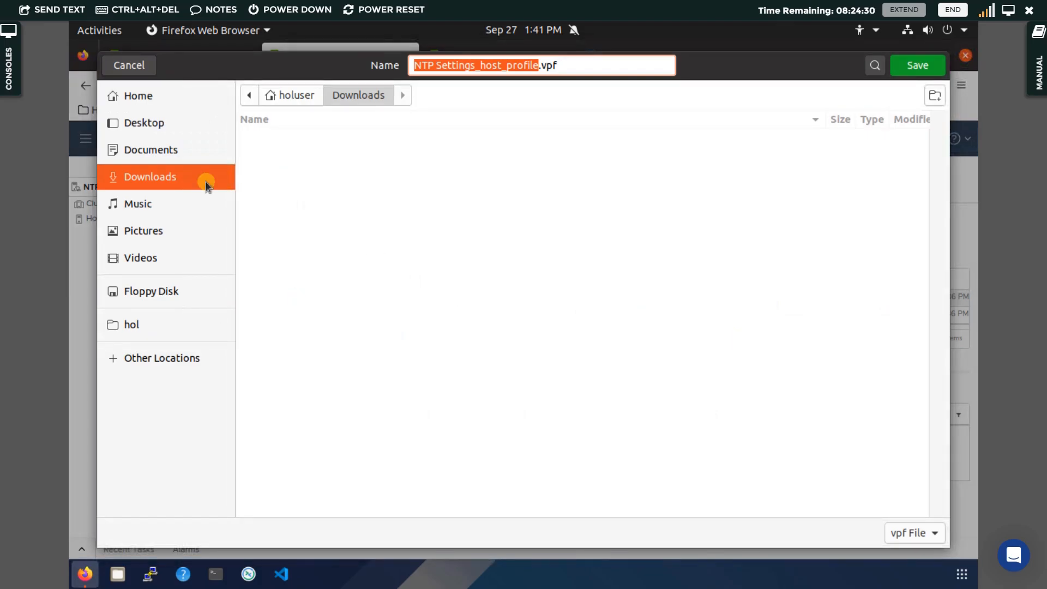
left_click(920, 65)
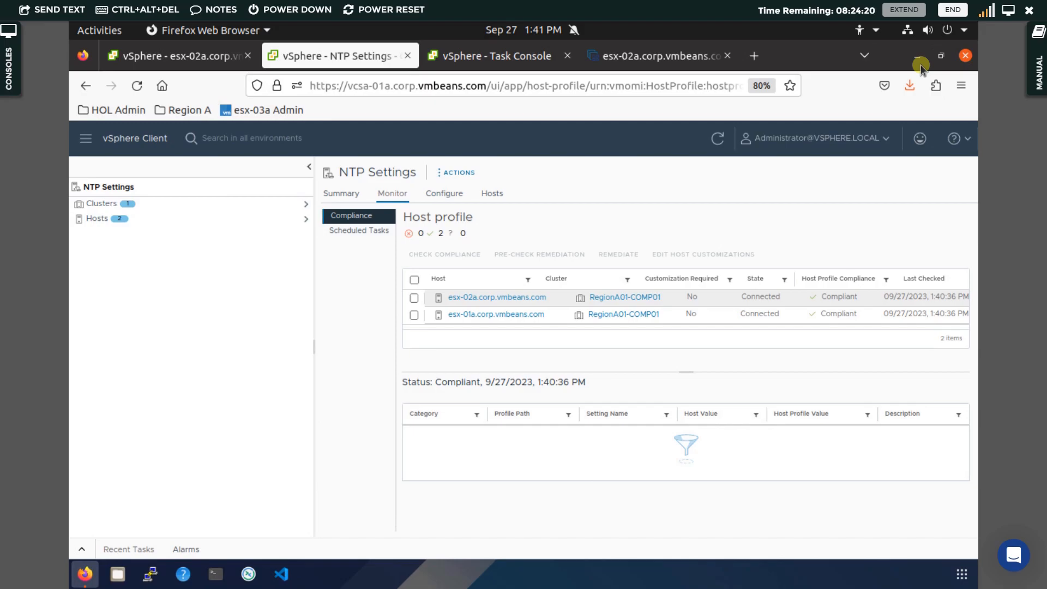
Open the folder containing the downloaded profile file in the file manager, then close it.
key("ctrl+k")
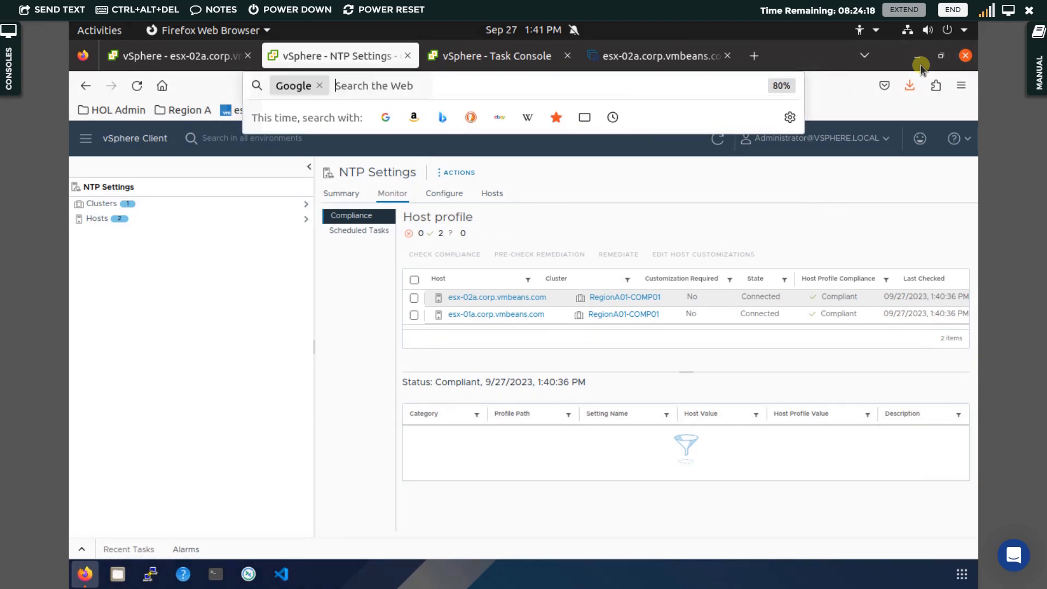
left_click(909, 98)
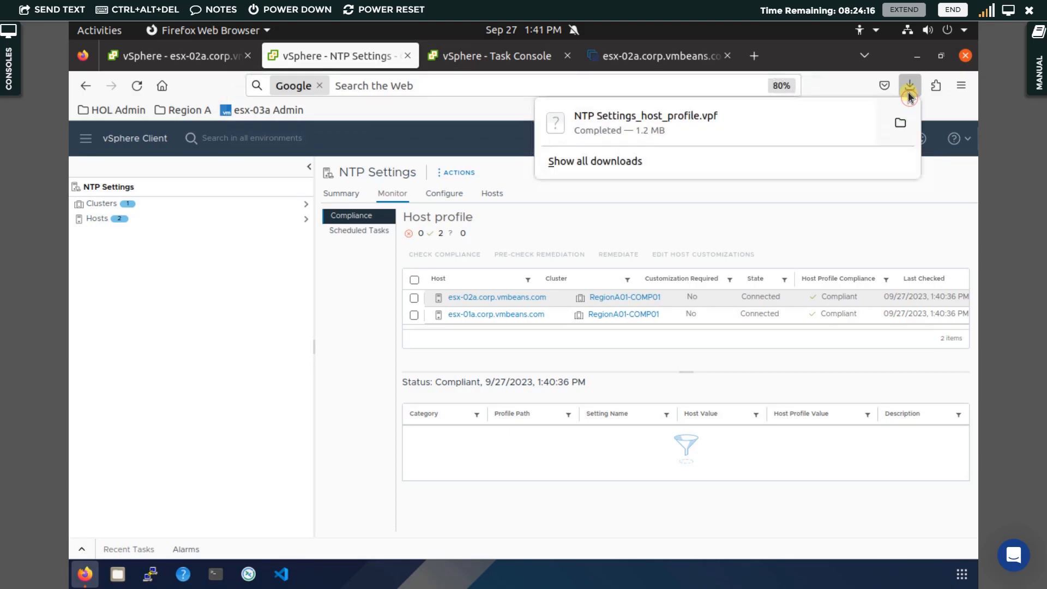
left_click(909, 97)
left_click(908, 92)
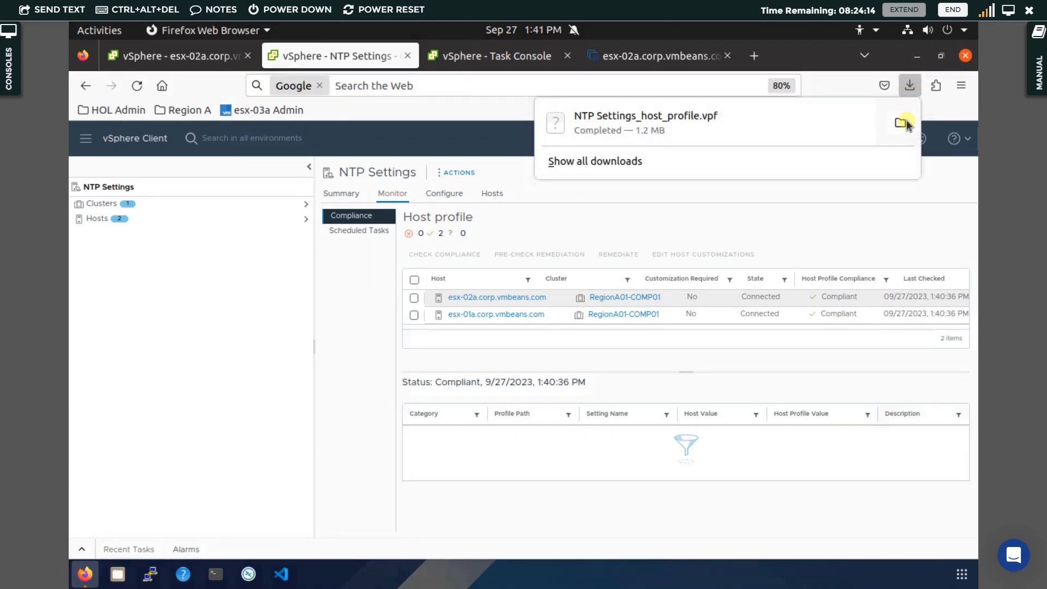
left_click(900, 124)
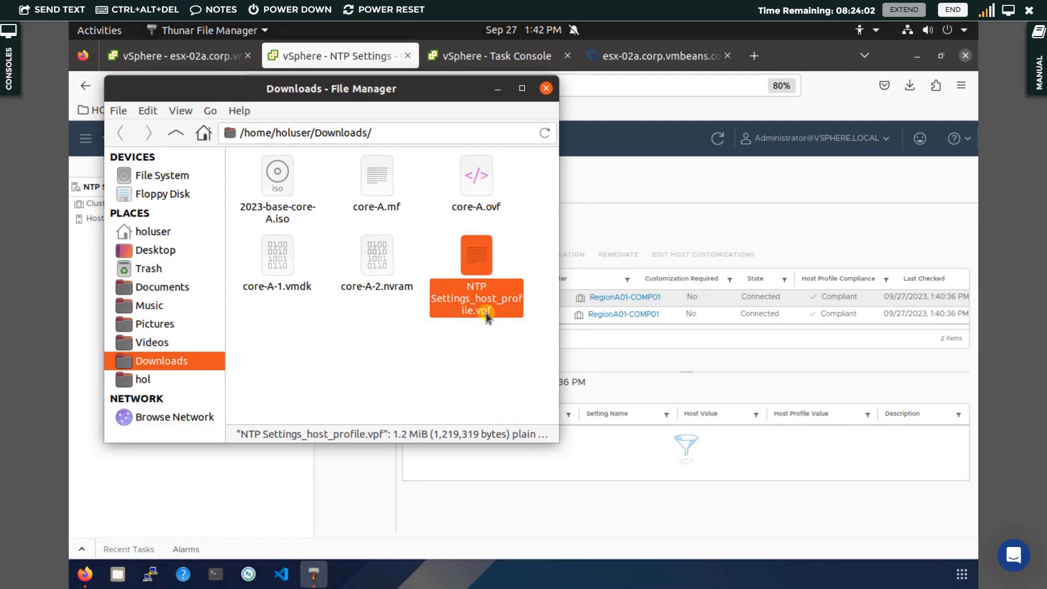
left_click(544, 88)
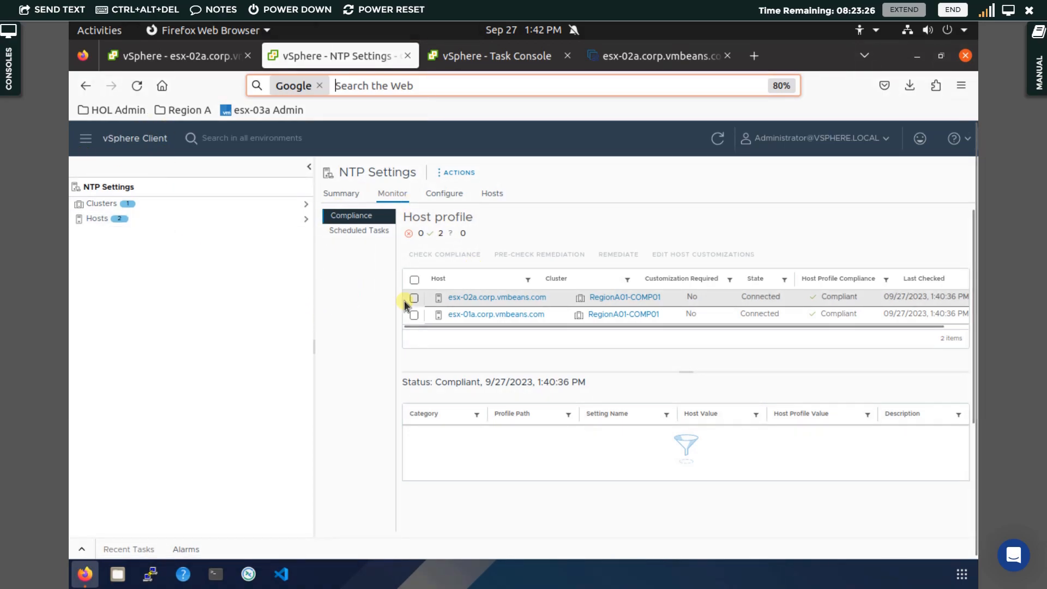
Navigate to Host Profiles and open the Import Host Profile dialog.
left_click(456, 175)
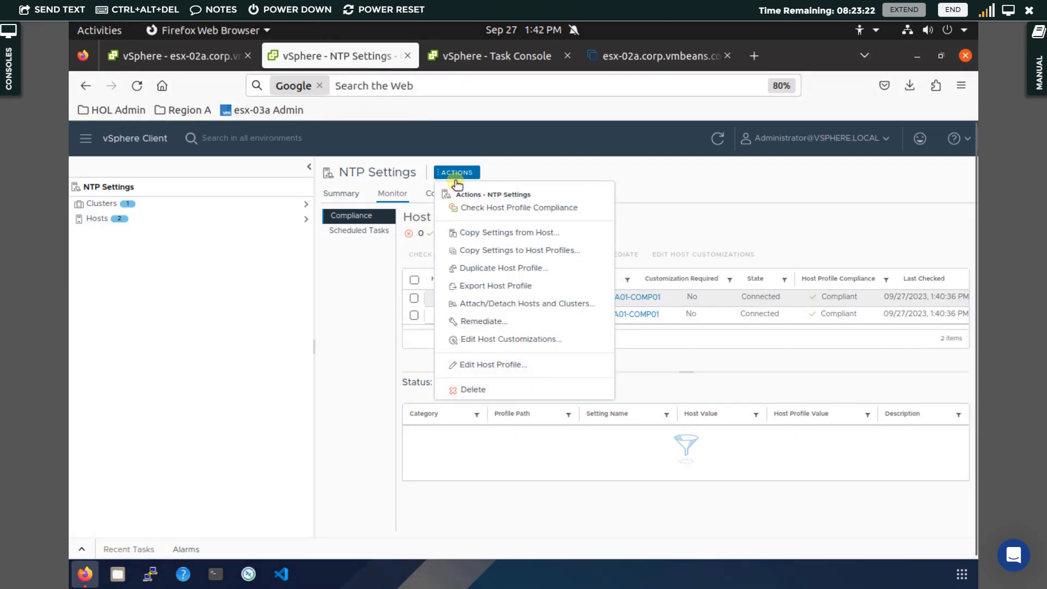
left_click(653, 178)
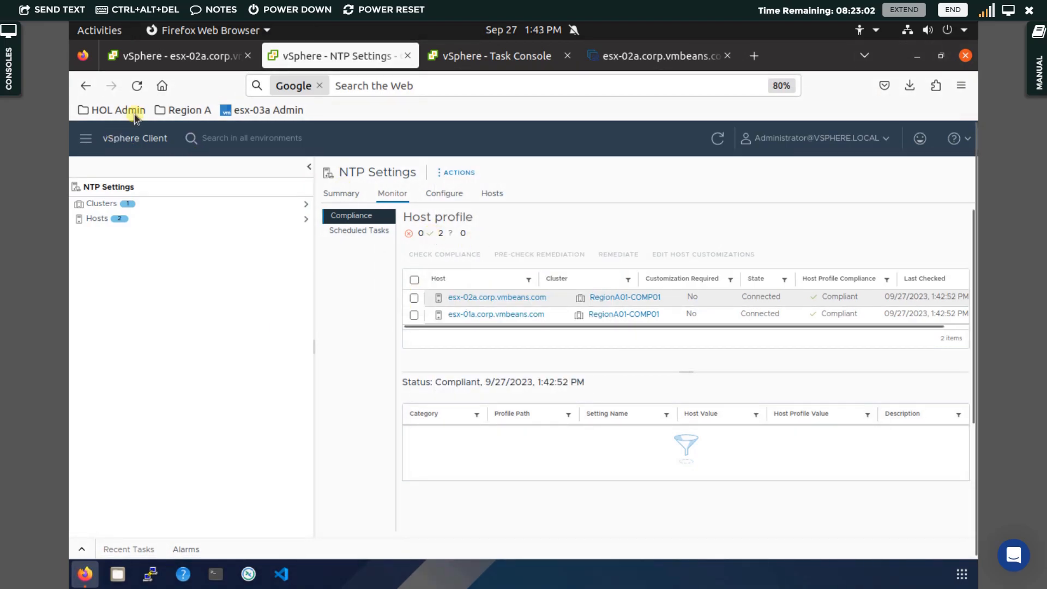
left_click(136, 138)
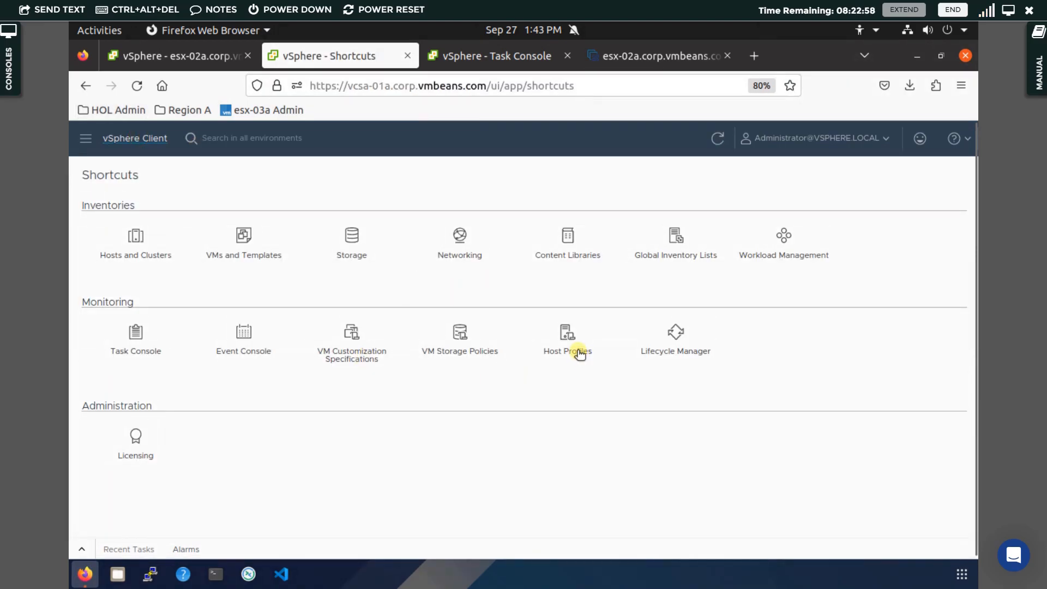
left_click(576, 350)
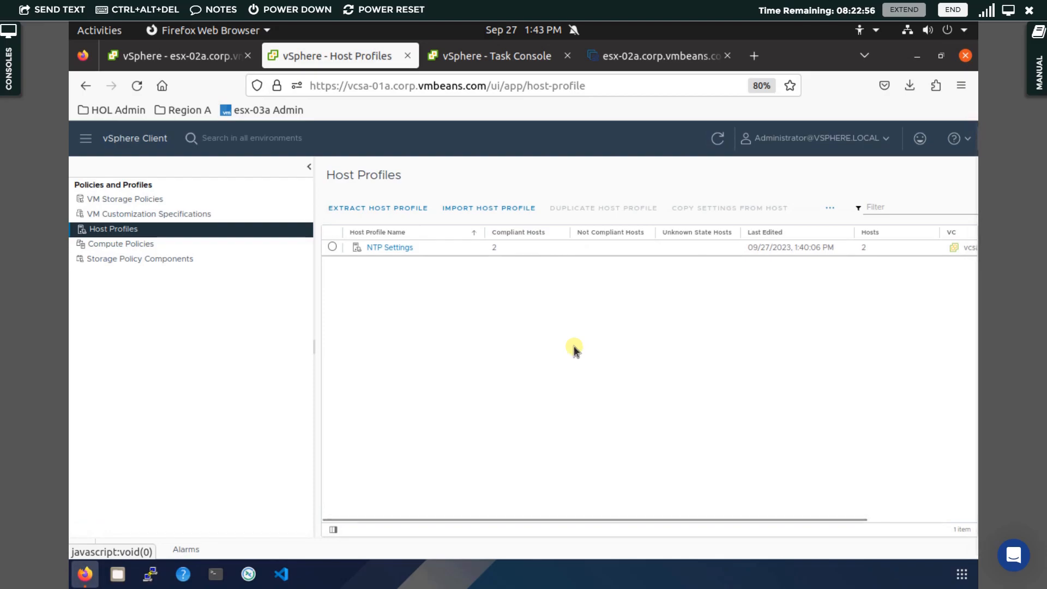
key("ctrl+0")
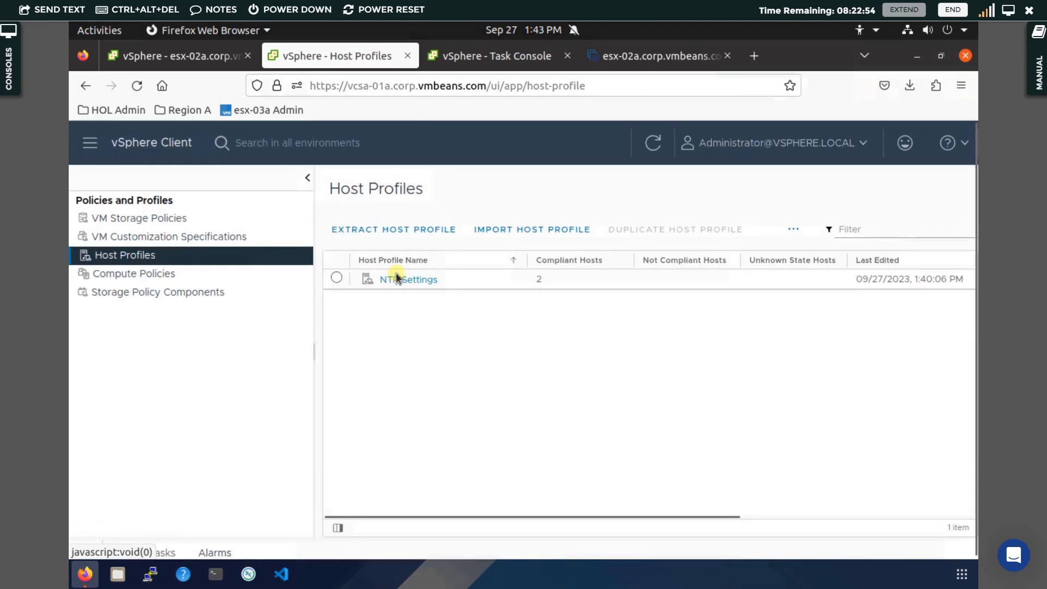
left_click(511, 230)
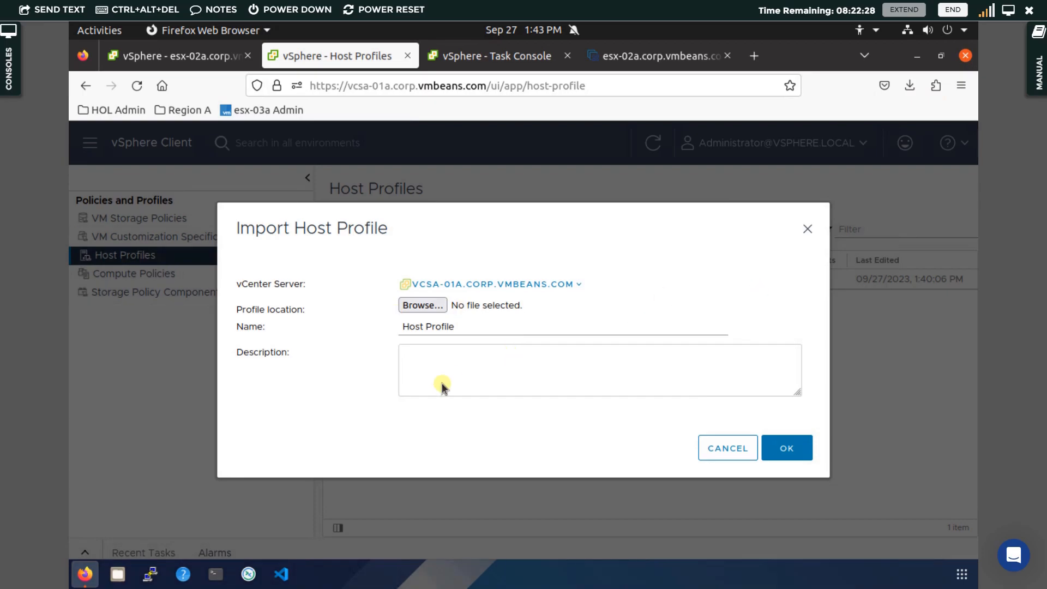
Import NTP Settings_host_profile.vpf from Downloads as a host profile named New Host Profile.
left_click(425, 305)
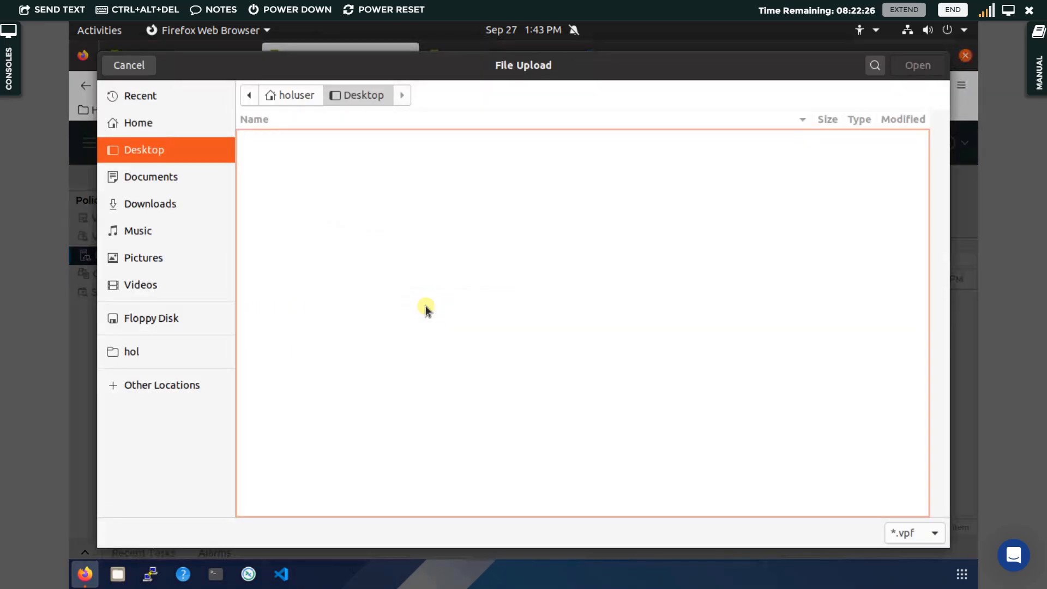
left_click(134, 204)
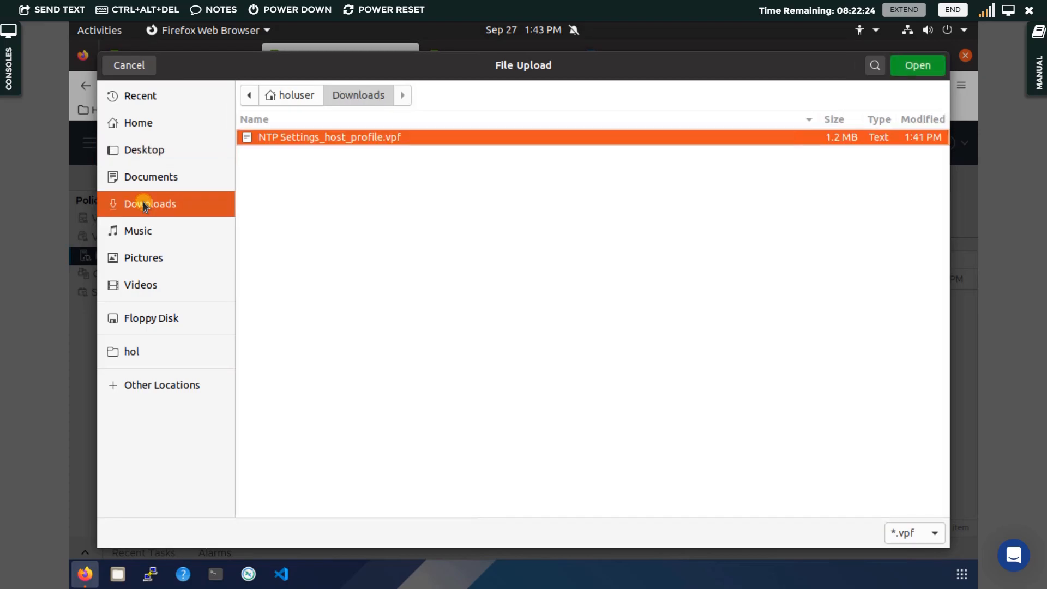
double_click(382, 136)
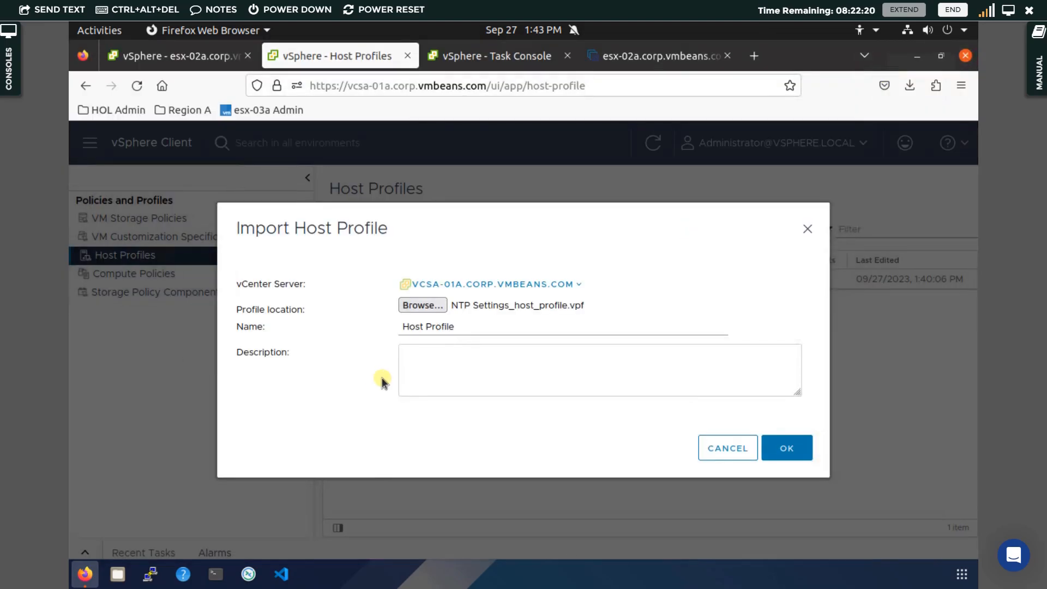
left_click(471, 329)
key("ctrl+a")
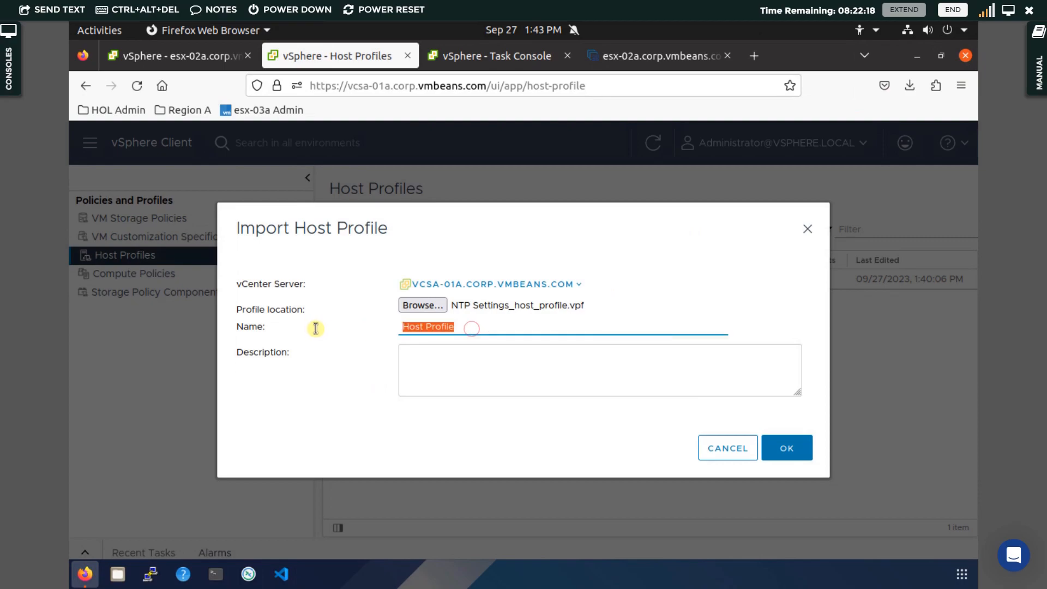
type("N")
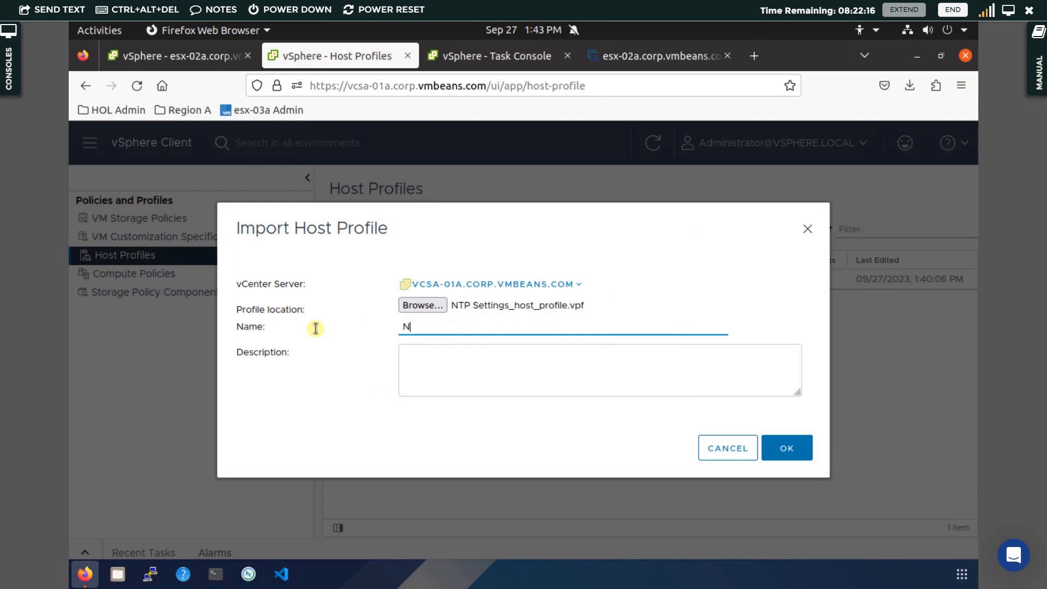
type("ew Host Profile")
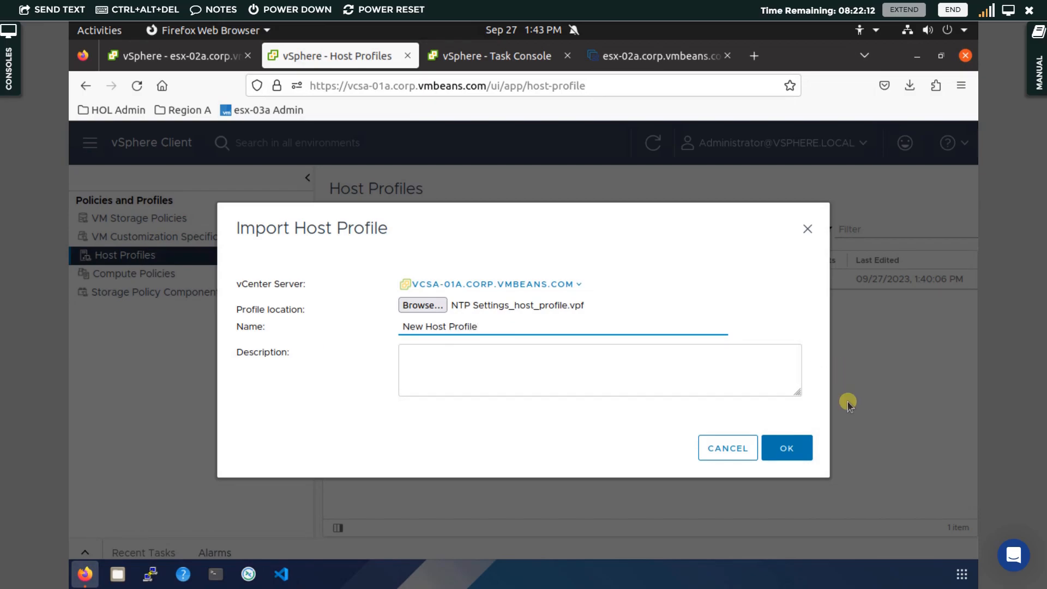
left_click(794, 449)
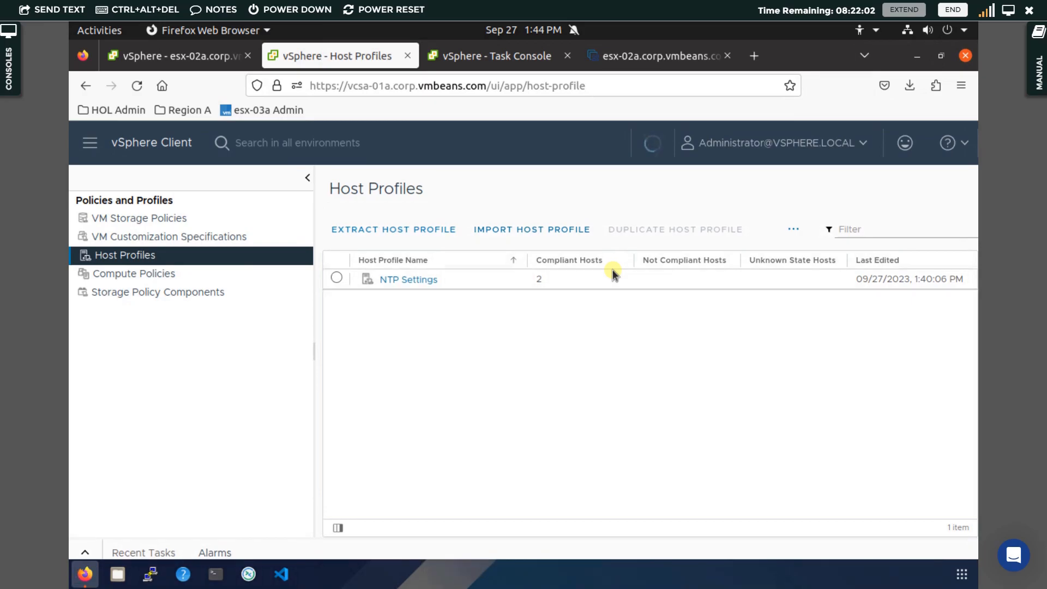
Open New Host Profile and attach it to cluster RegionA01-COMP01 with both its hosts.
key("Escape")
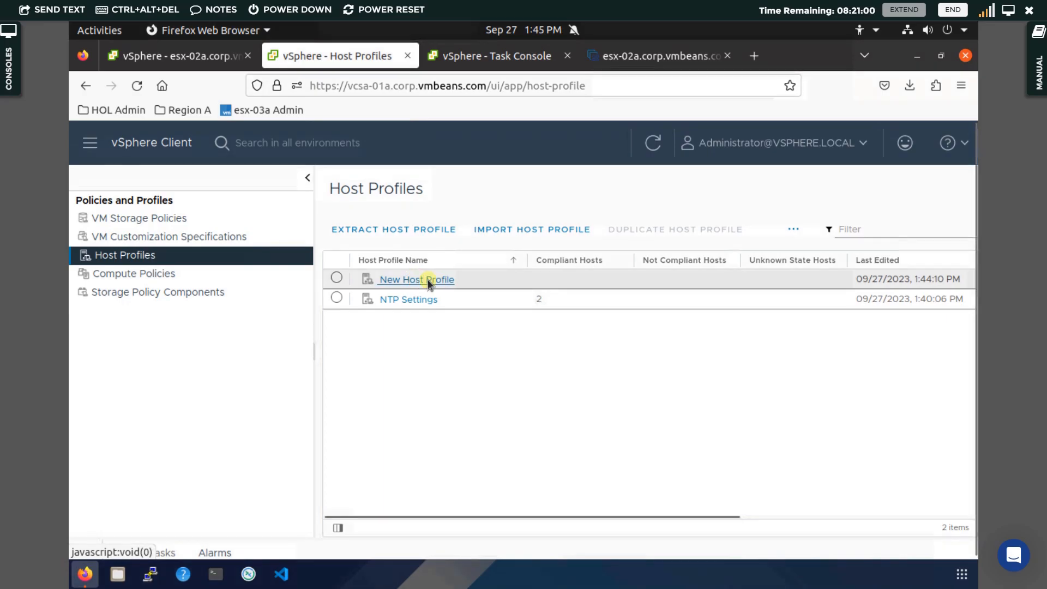
left_click(428, 281)
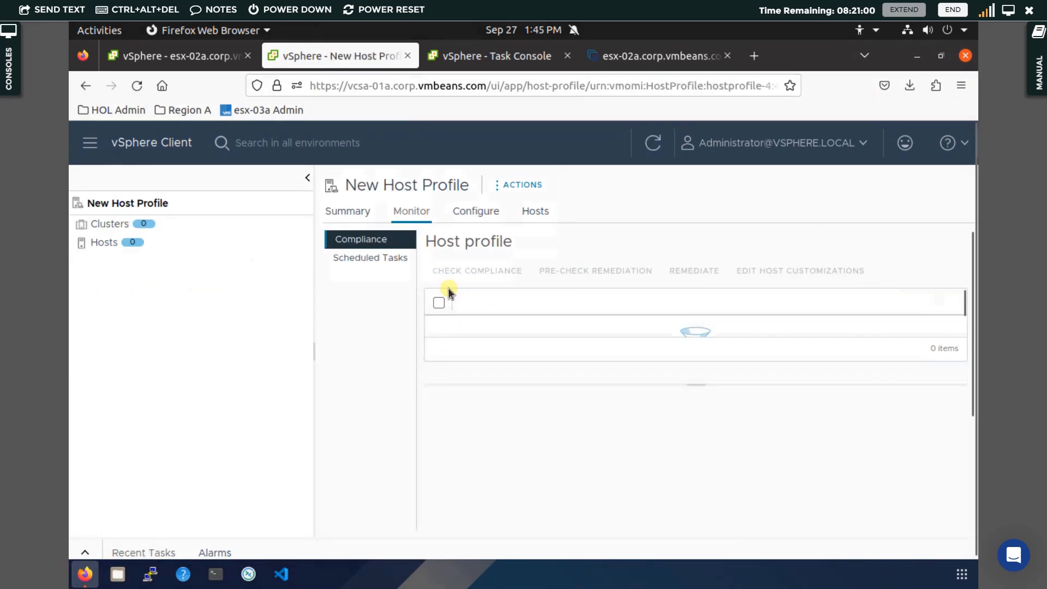
left_click(527, 186)
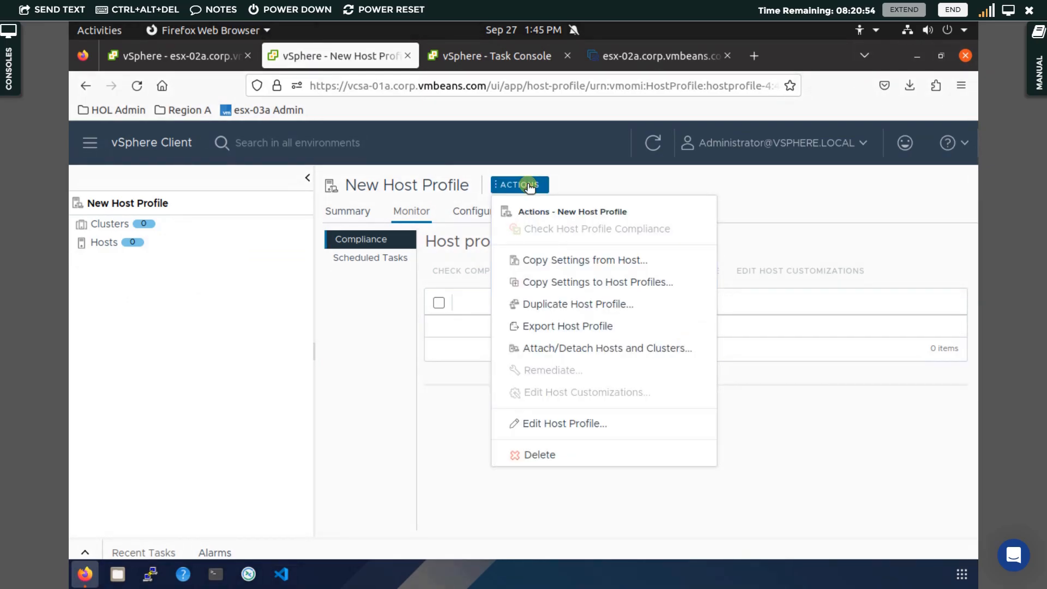
left_click(566, 349)
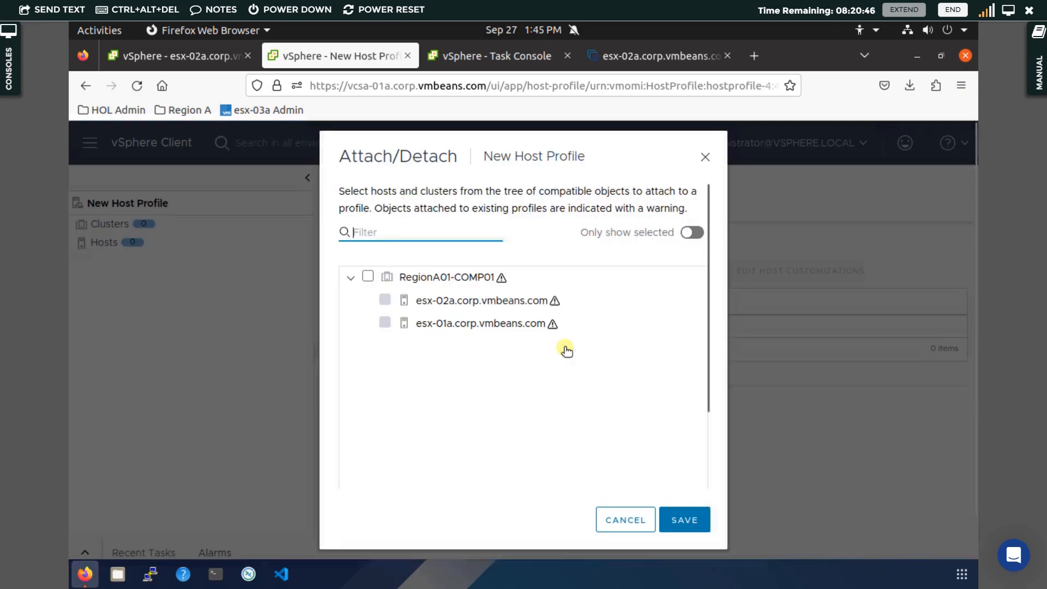
left_click(368, 277)
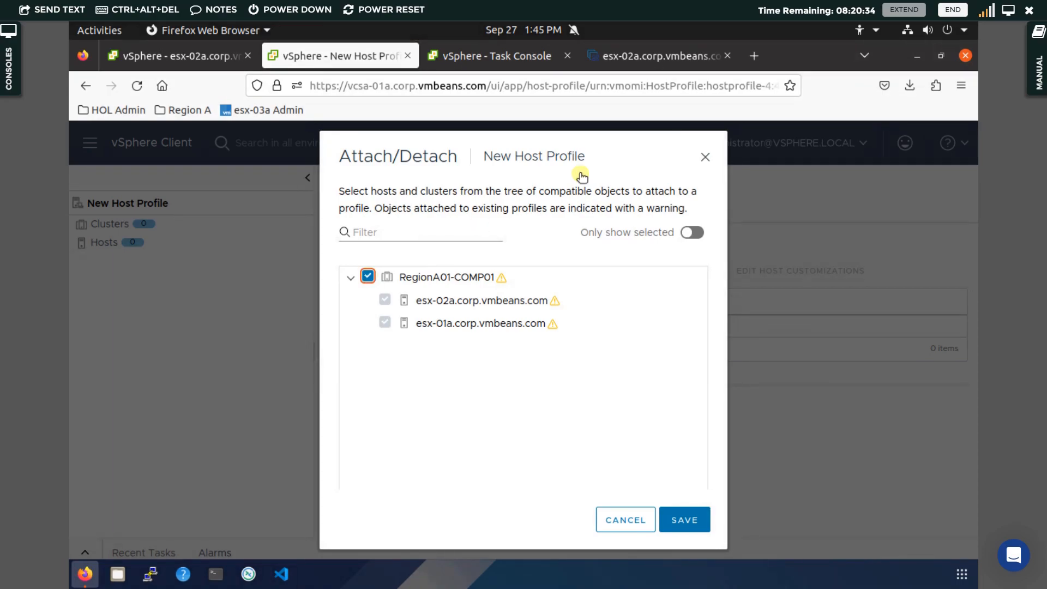
mouse_move(501, 279)
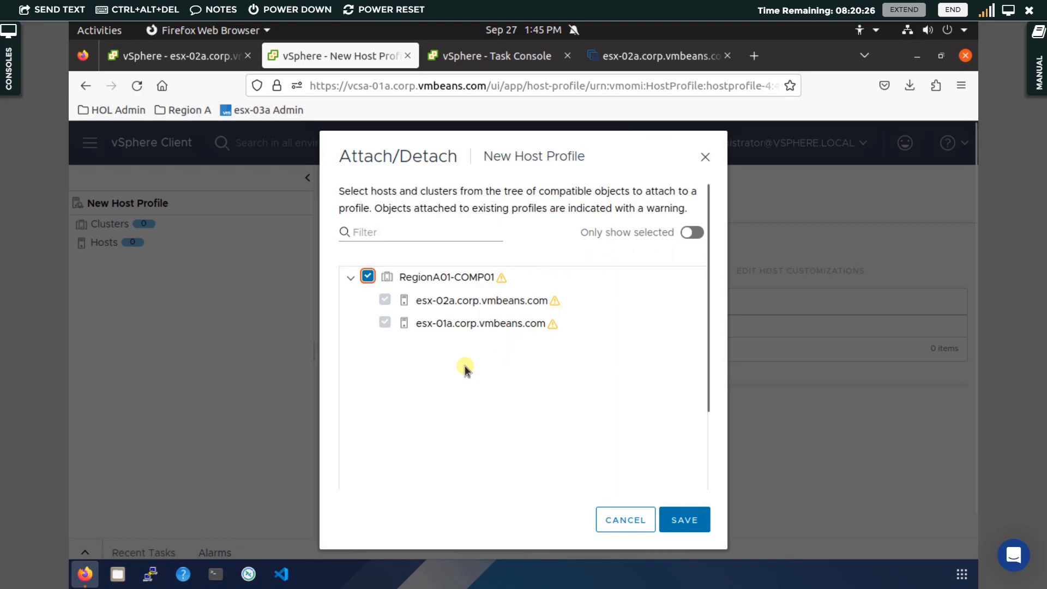
left_click(680, 518)
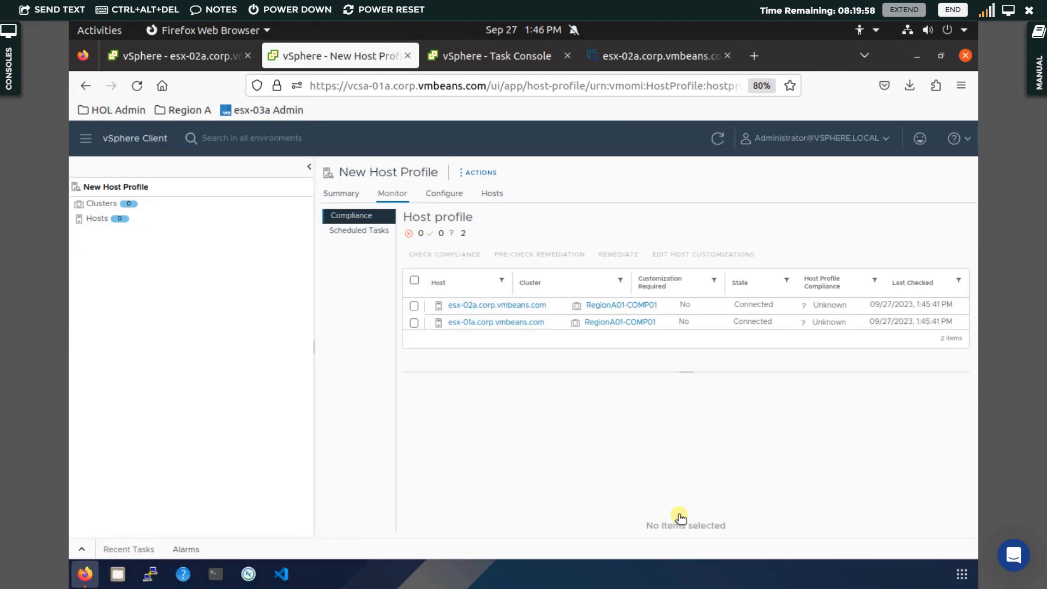
Check compliance of both attached hosts against New Host Profile, then return to the Host Profiles list.
left_click(478, 172)
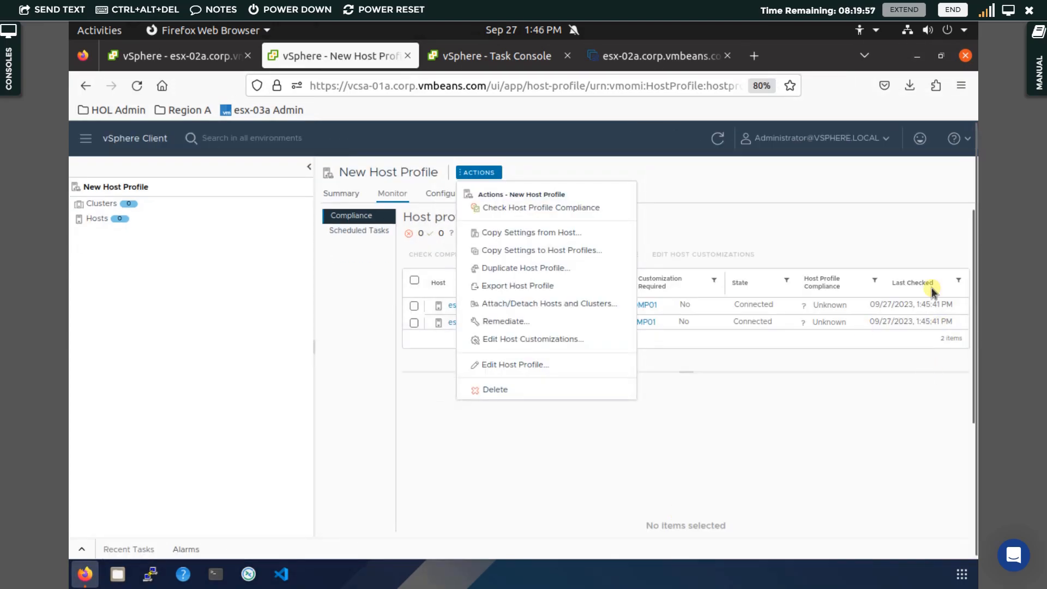
left_click(822, 408)
left_click(754, 433)
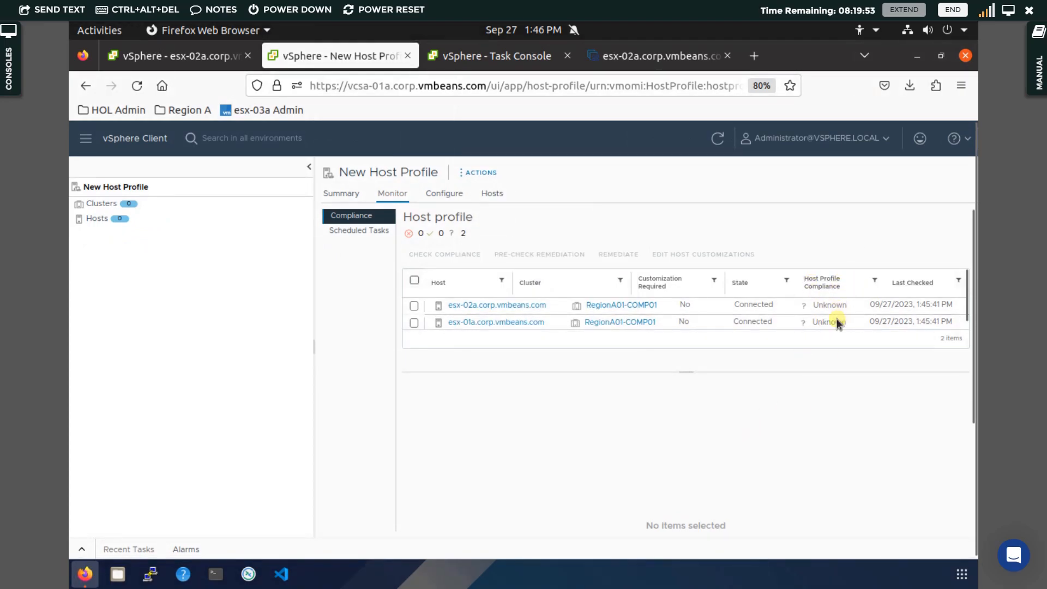
left_click(414, 280)
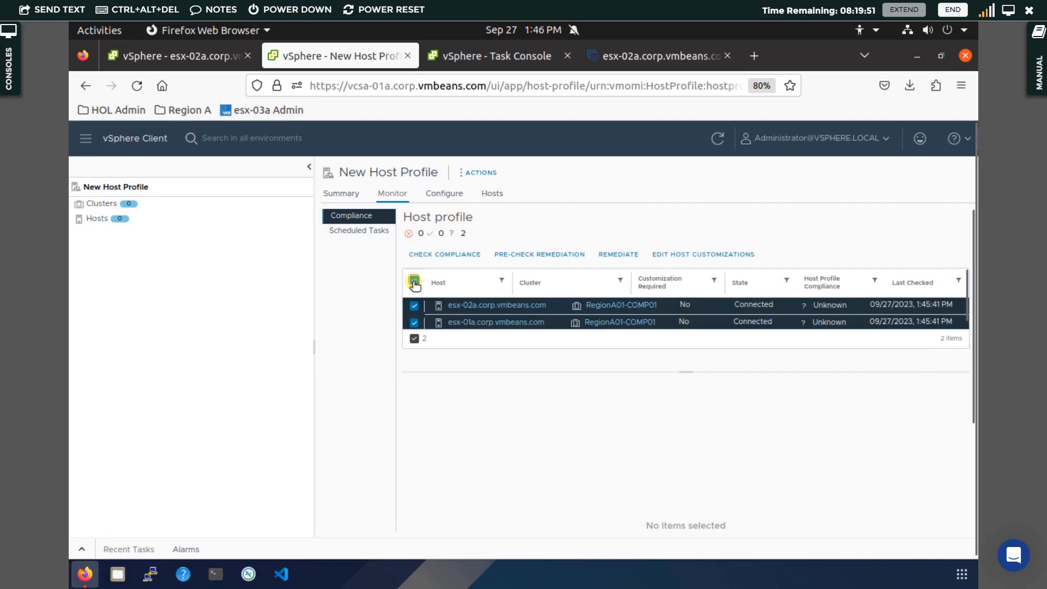
left_click(452, 255)
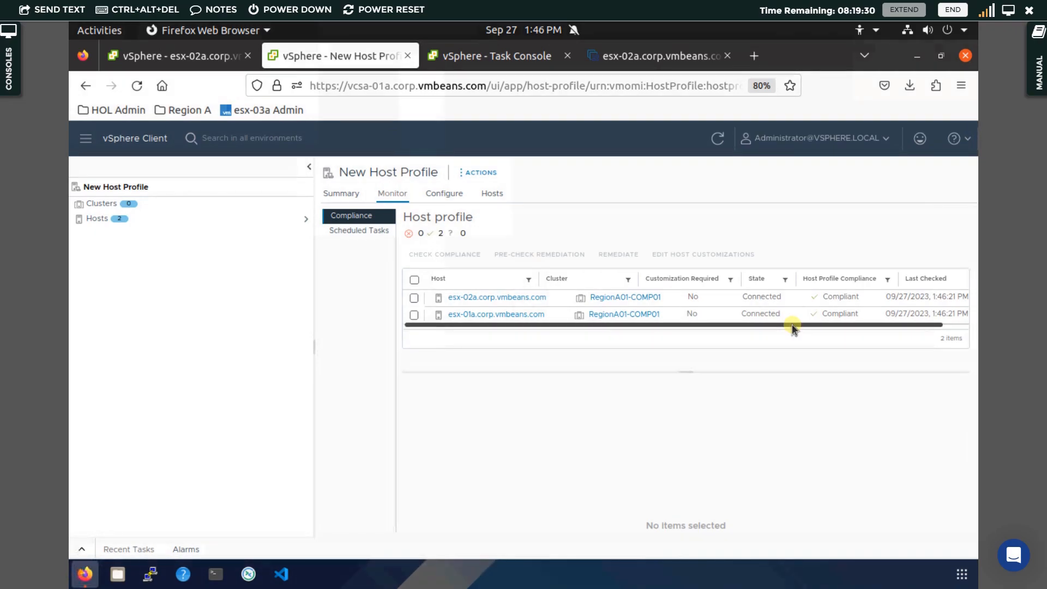
left_click(155, 146)
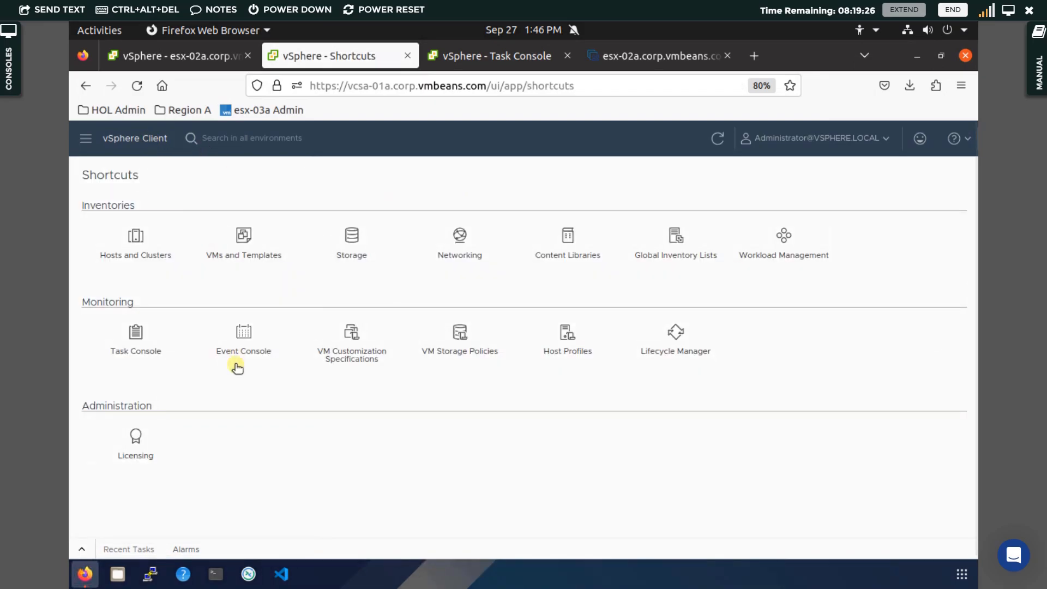
left_click(567, 341)
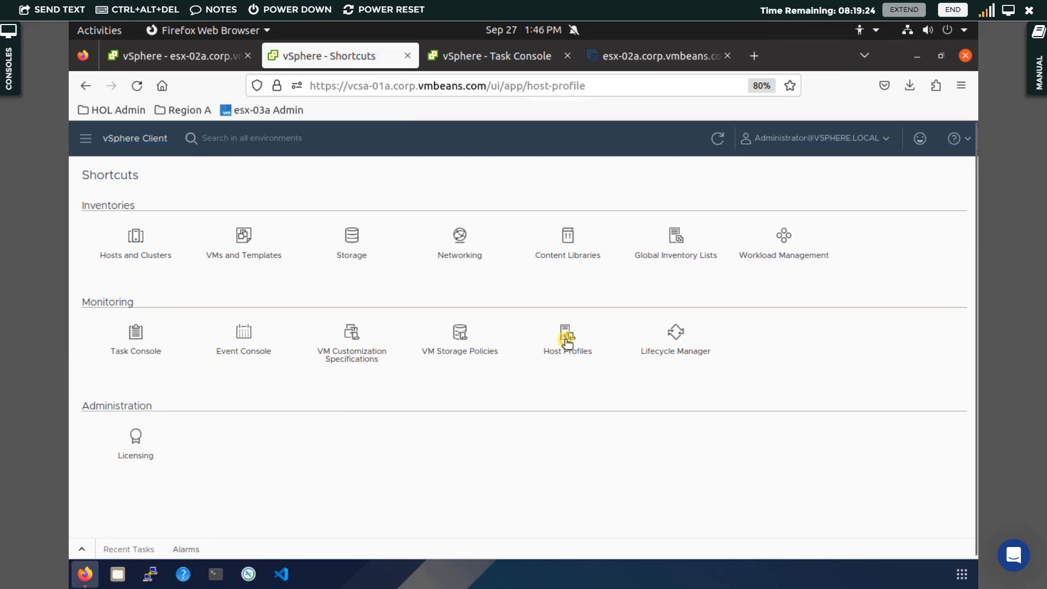